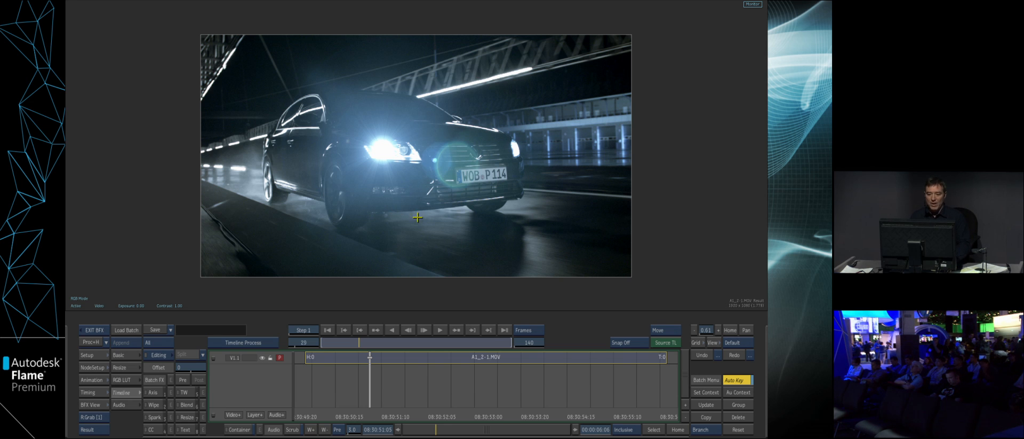
- Show the batch schematic, select the Action node, and move to frame 53
key(Escape)
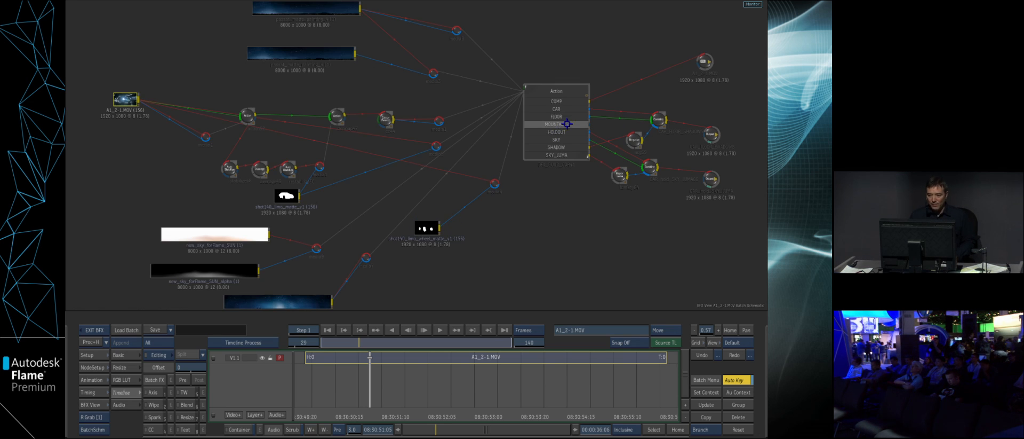
drag(566, 126, 559, 132)
click(307, 342)
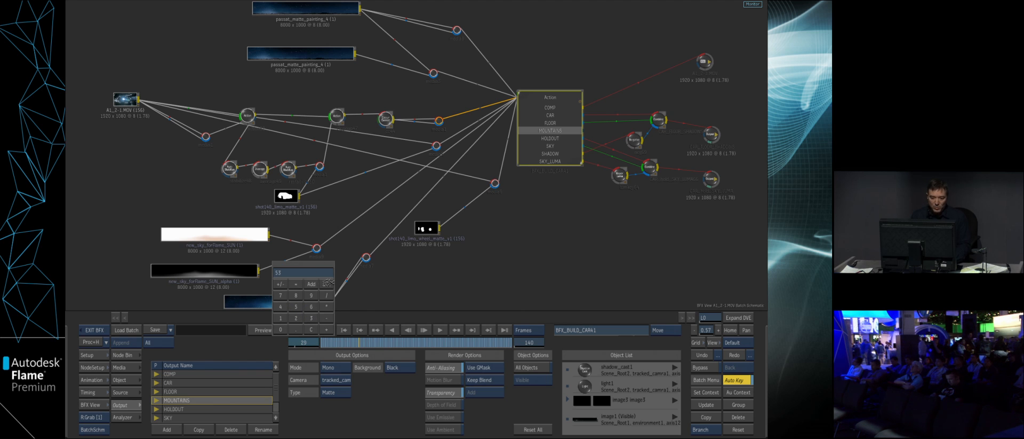
key(Return)
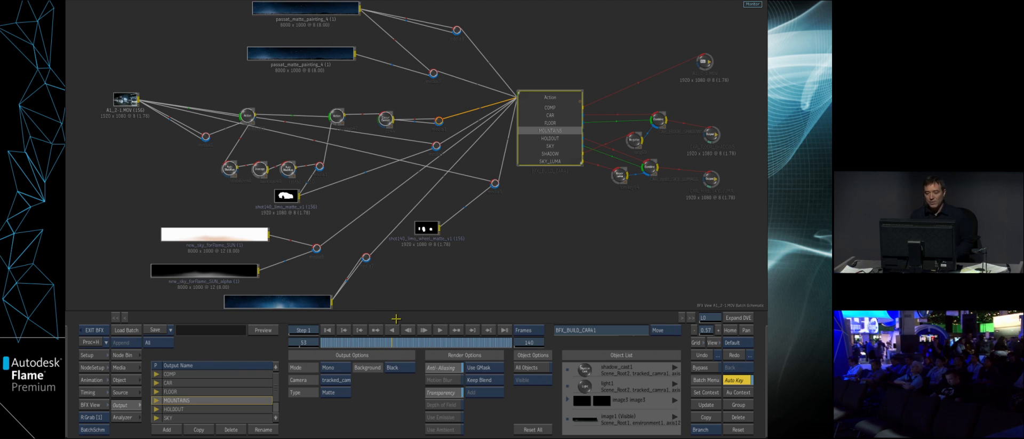
- Show the Action COMP result in a two-view layout with the Action schematic in the narrower view beside it
key(F4)
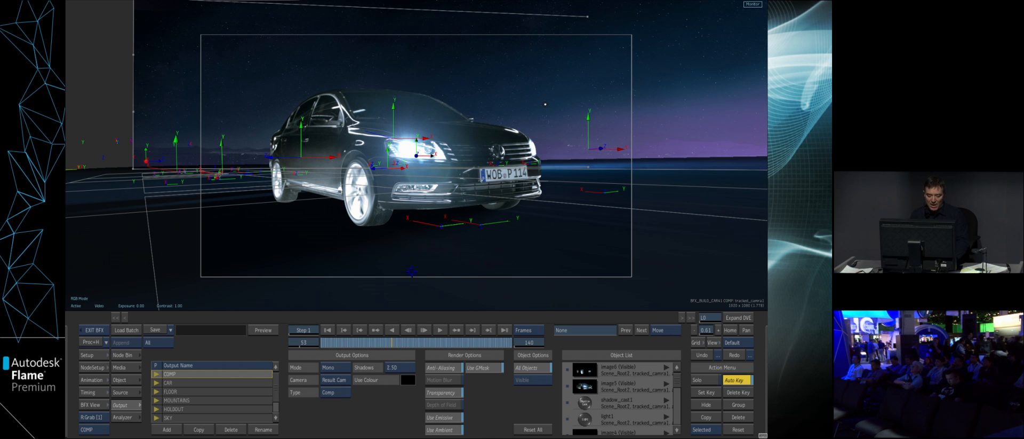
key(alt+2)
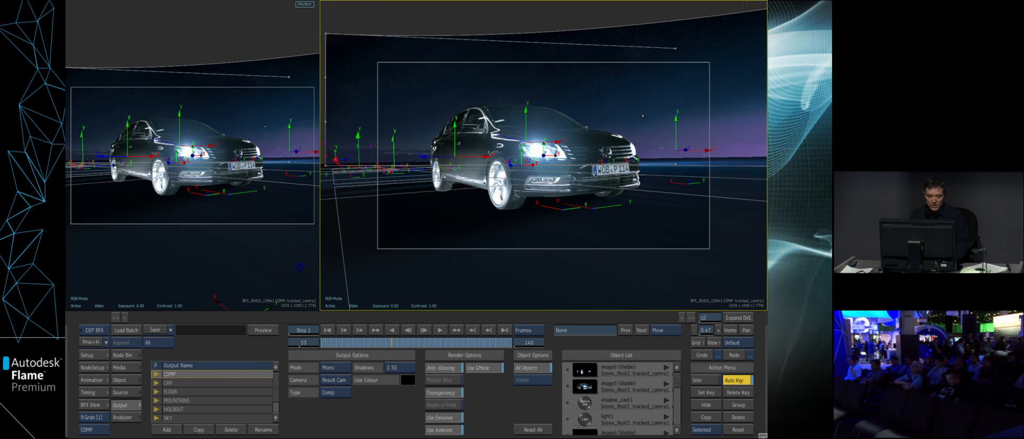
key(F8)
drag(321, 291, 366, 291)
drag(339, 277, 302, 265)
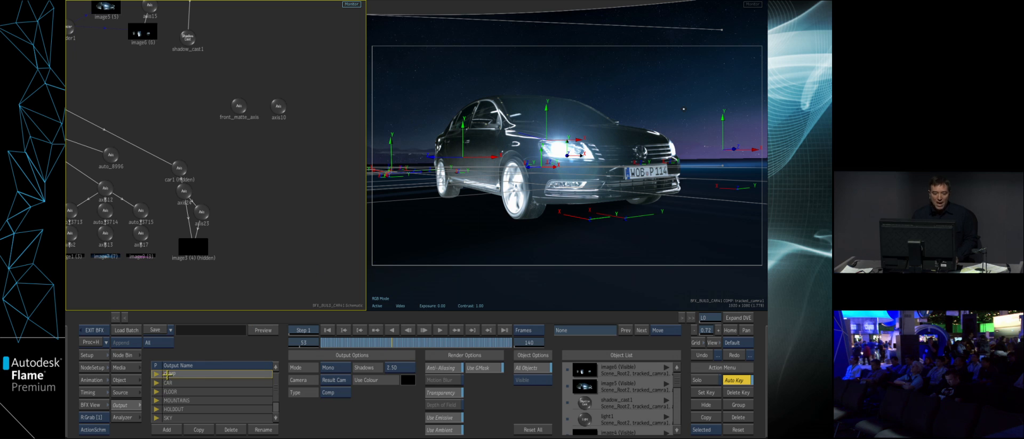
- Add a Light node from the ReLighting nodes to an empty schematic area and attach a Lens Flare to it
click(127, 356)
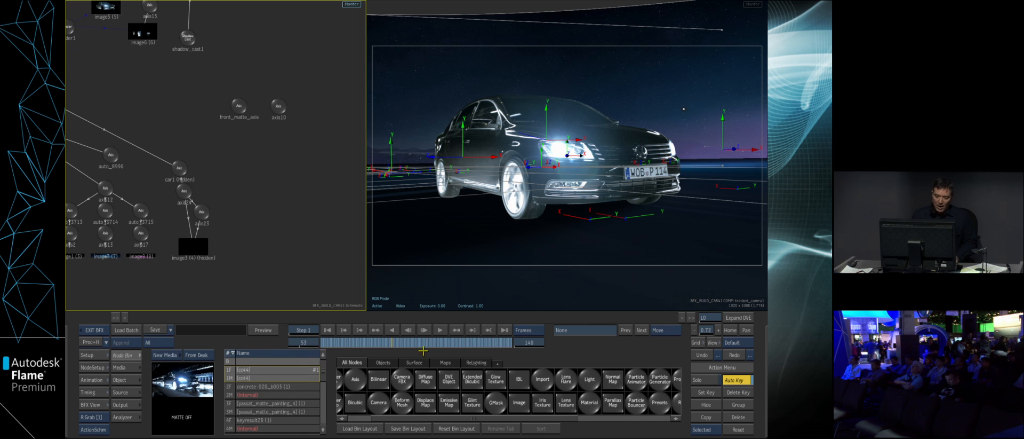
click(476, 363)
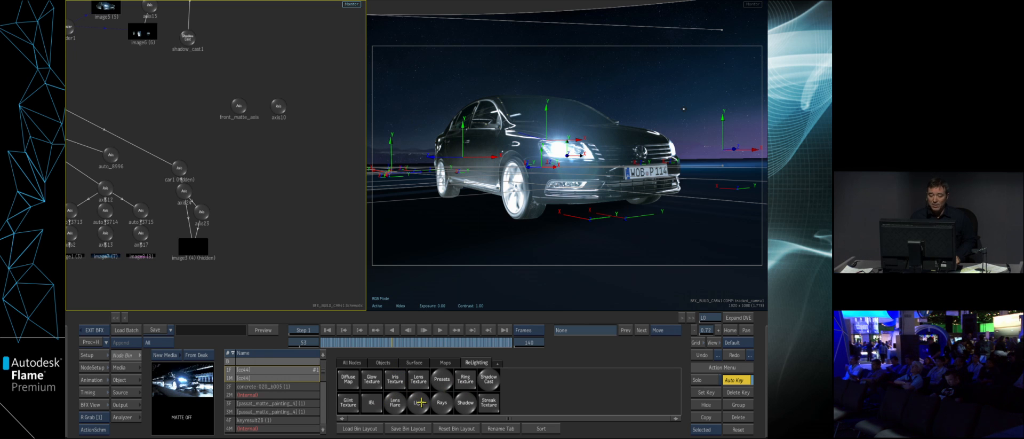
drag(274, 335, 303, 170)
drag(301, 252, 240, 226)
drag(250, 162, 266, 163)
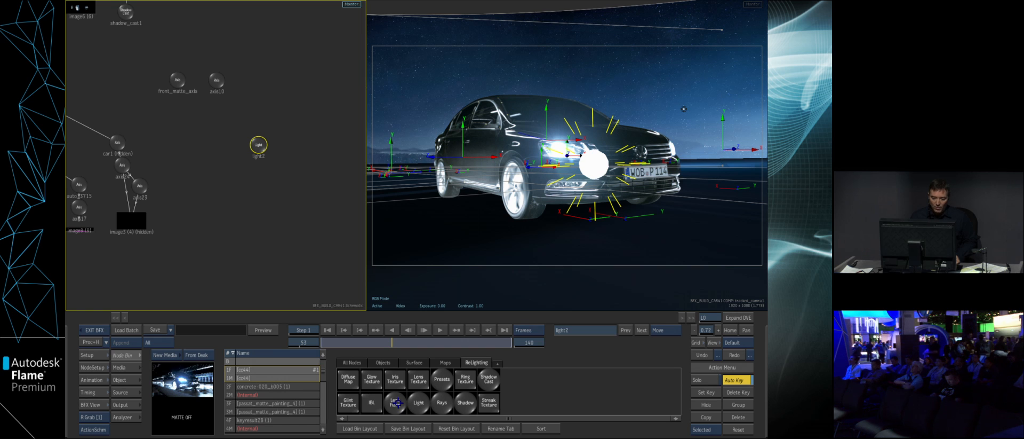
click(258, 205)
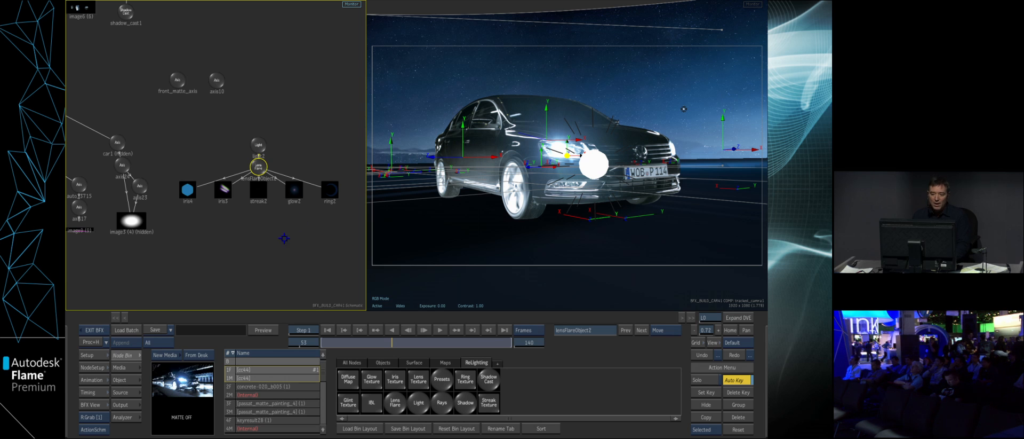
drag(289, 248, 283, 265)
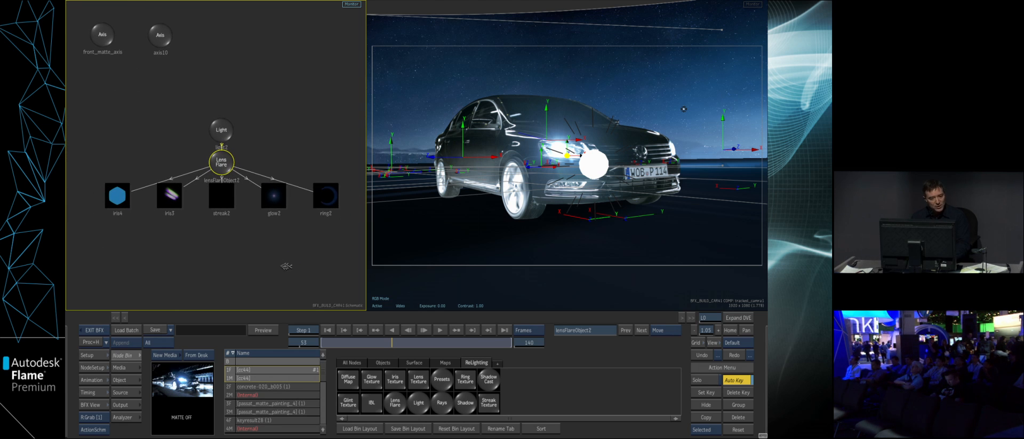
- Position the new light at X 583, Y 64, Z 117 and reduce its lens flare's global intensity to 49%
double_click(222, 130)
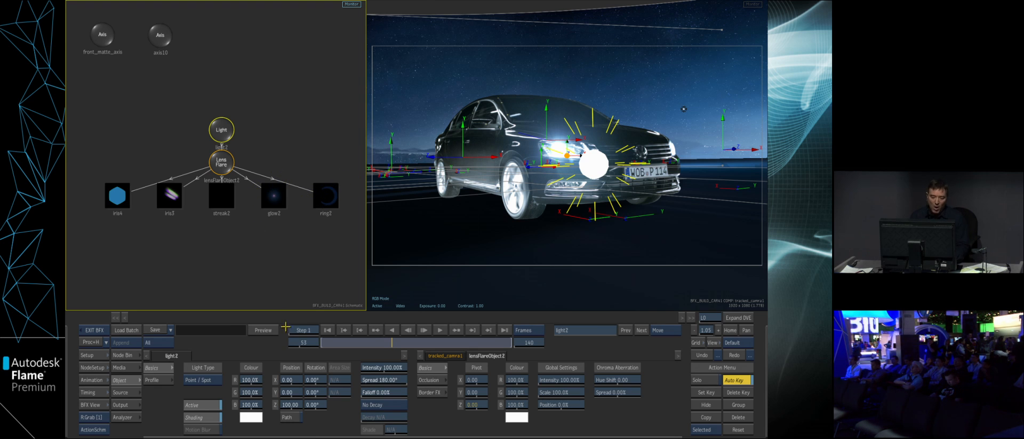
mouse_move(281, 377)
mouse_down()
mouse_move(311, 392)
mouse_move(289, 382)
mouse_up()
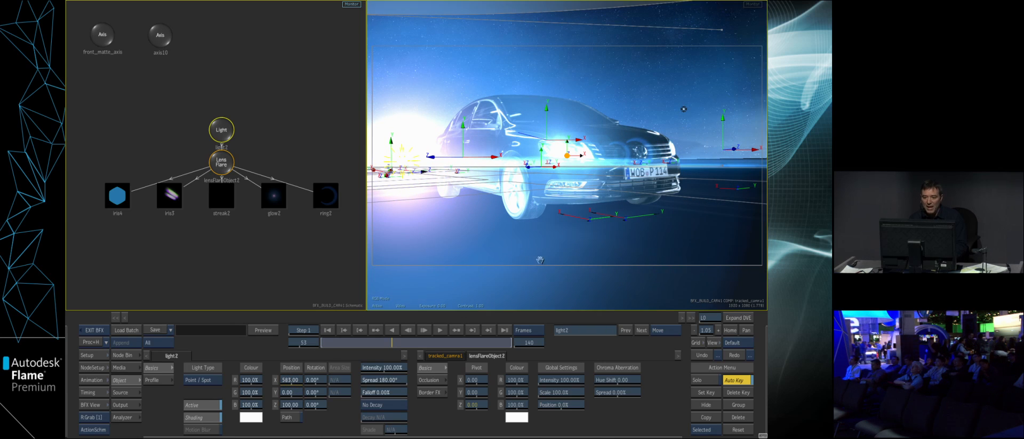
drag(536, 261, 588, 264)
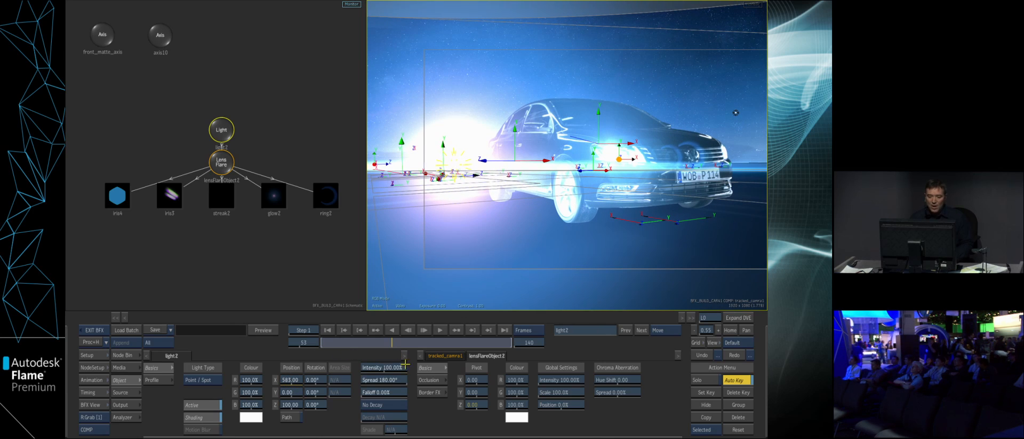
drag(570, 382, 559, 379)
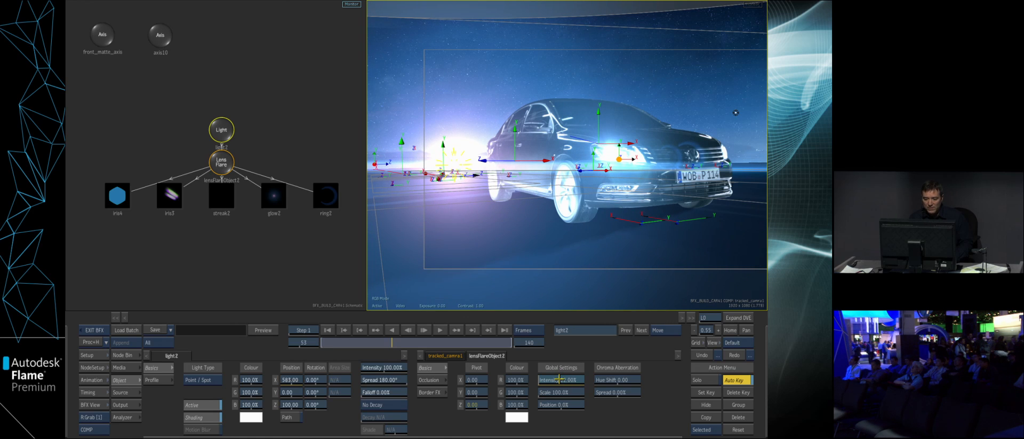
drag(297, 392, 315, 393)
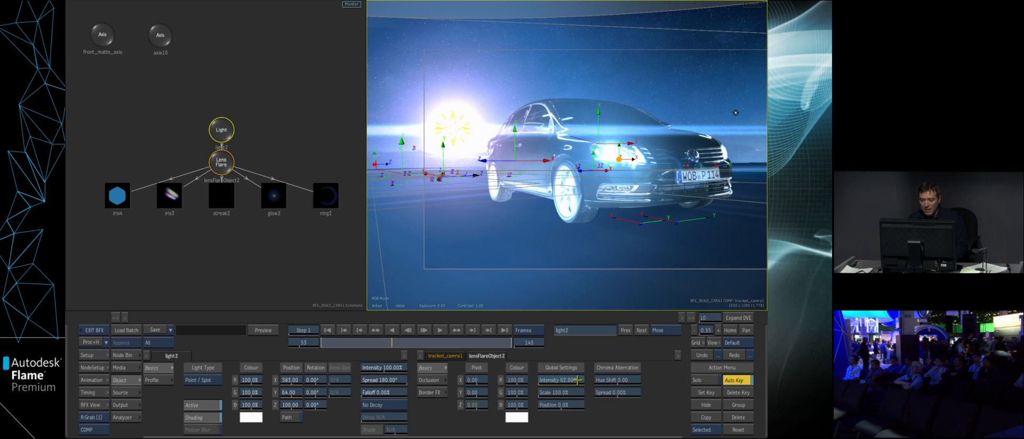
drag(578, 380, 571, 381)
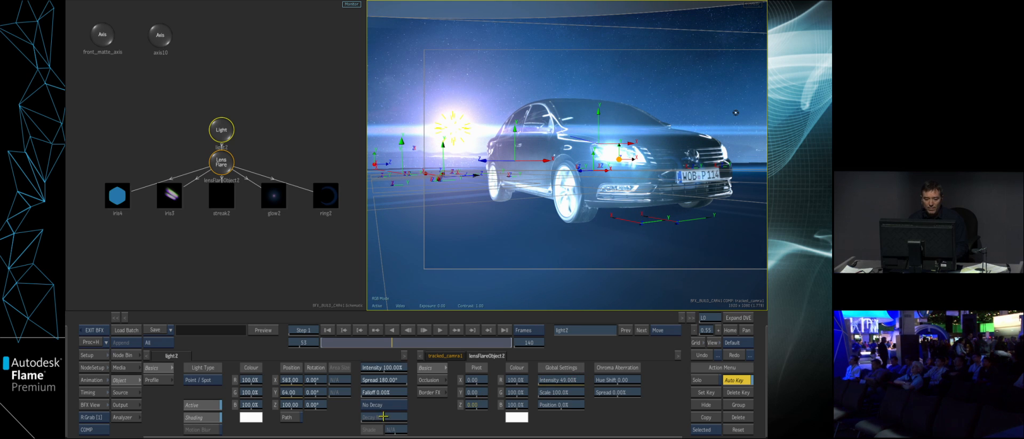
drag(294, 404, 301, 404)
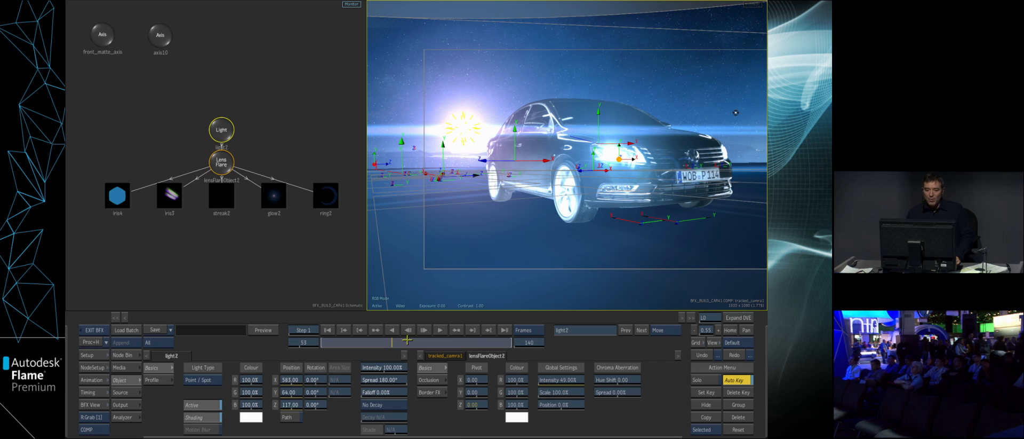
- Offset the lens flare's pivot in Z and move it above the car's roof
click(217, 158)
mouse_move(476, 405)
mouse_down()
mouse_move(629, 387)
mouse_move(613, 385)
mouse_move(716, 388)
mouse_move(595, 376)
mouse_up()
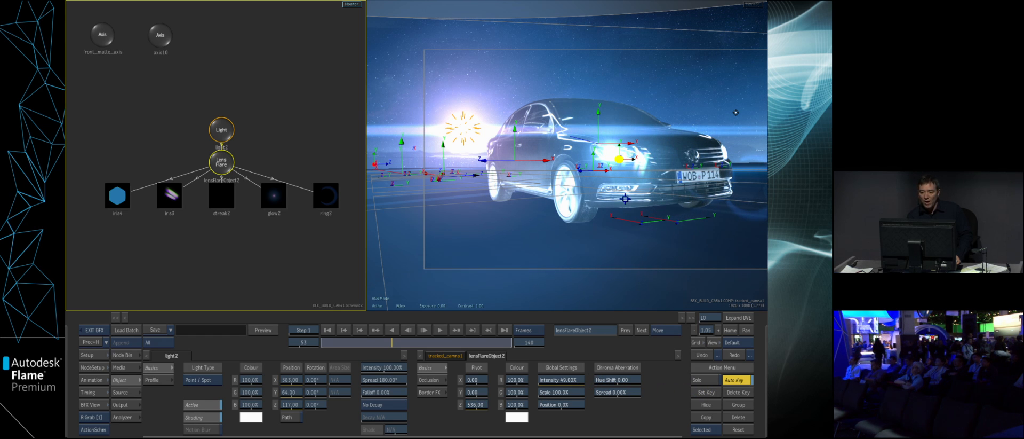
mouse_move(619, 159)
mouse_down()
mouse_move(593, 211)
mouse_move(533, 209)
mouse_move(590, 101)
mouse_move(538, 151)
mouse_move(629, 80)
mouse_move(624, 59)
mouse_move(614, 107)
mouse_move(606, 102)
mouse_up()
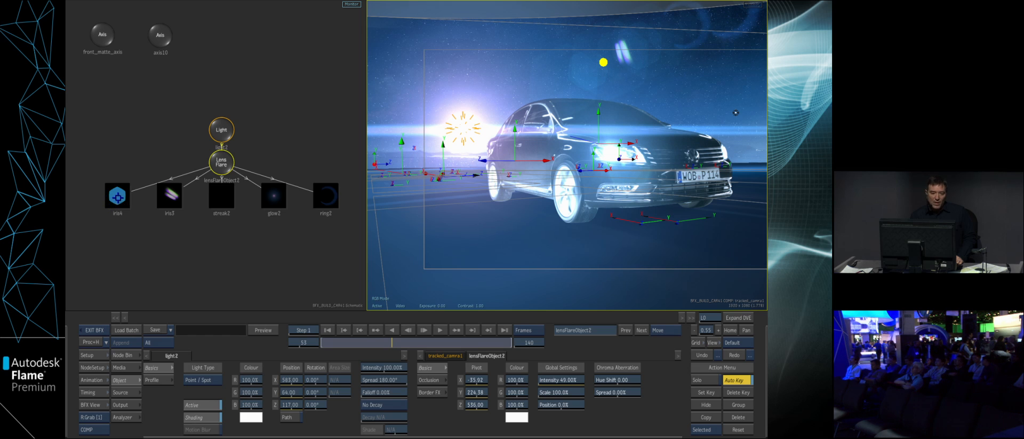
- Switch the iris4 element's shape to Discs and move the lens flare's pivot down onto the car's headlight
click(117, 197)
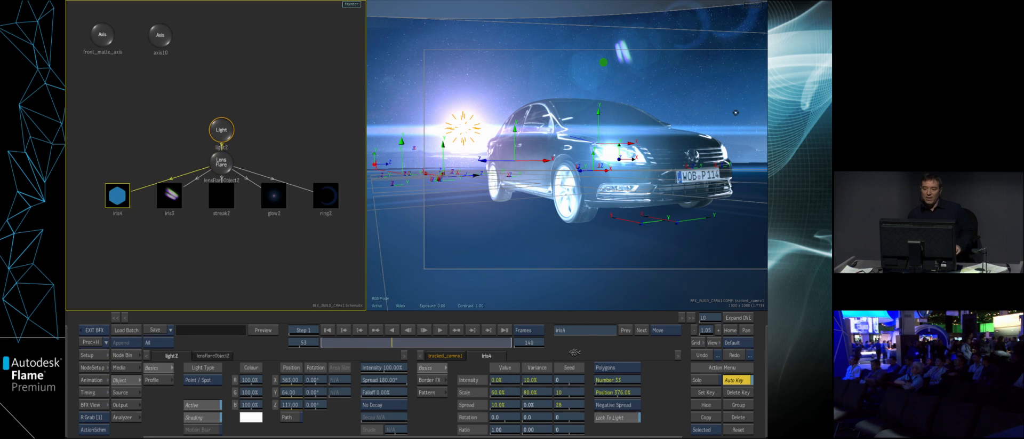
click(626, 367)
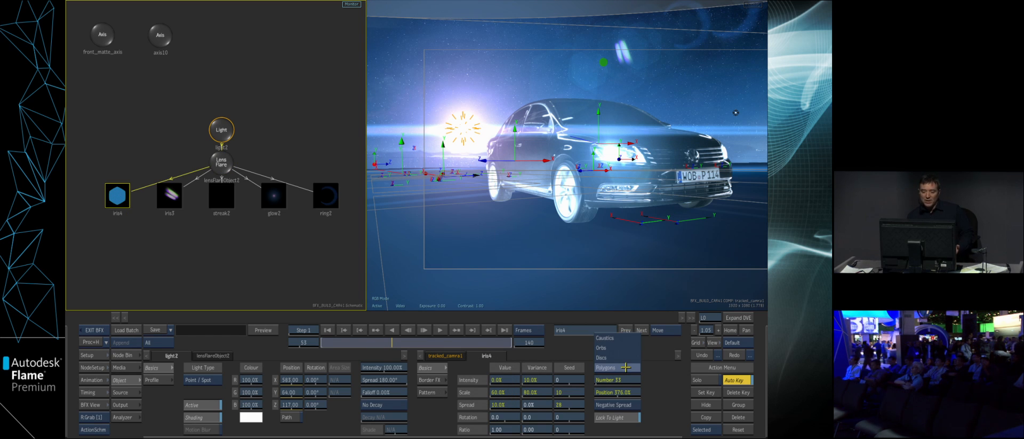
click(624, 356)
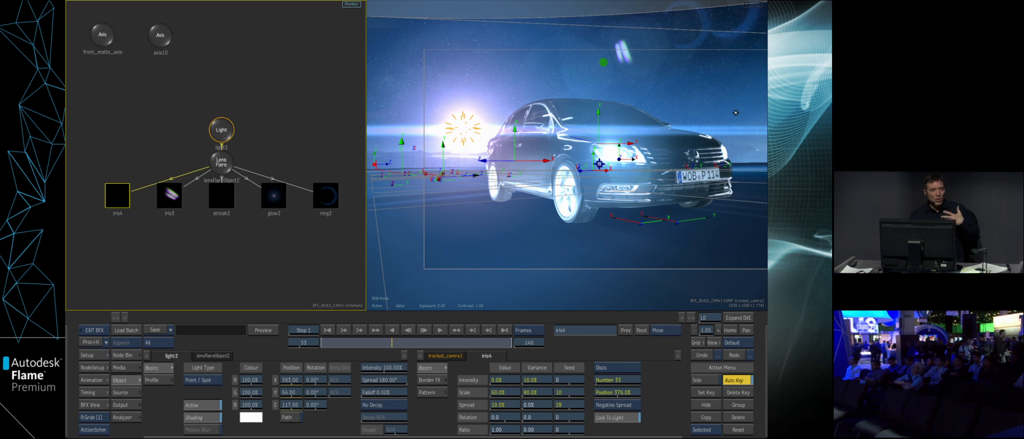
mouse_move(602, 66)
mouse_down()
mouse_move(600, 11)
mouse_move(612, 181)
mouse_move(613, 158)
mouse_up()
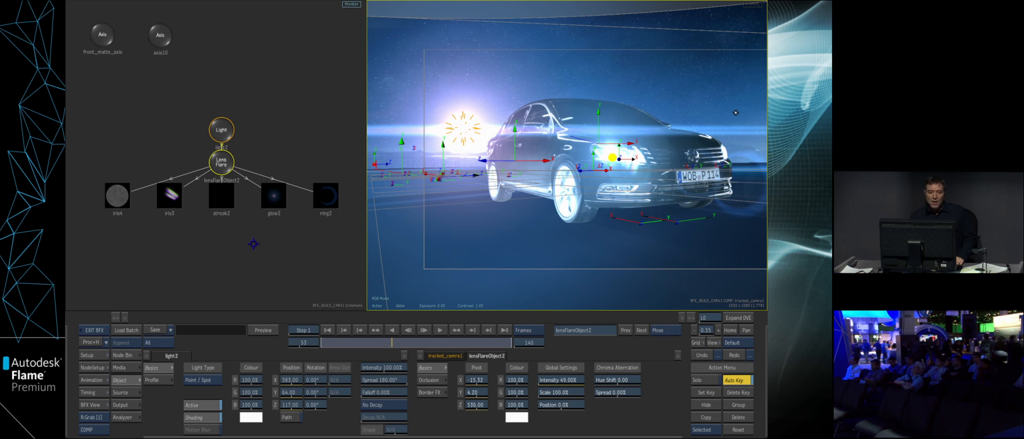
- Set the streak2 pattern to 3 streaks with a spread of 3.50
click(228, 199)
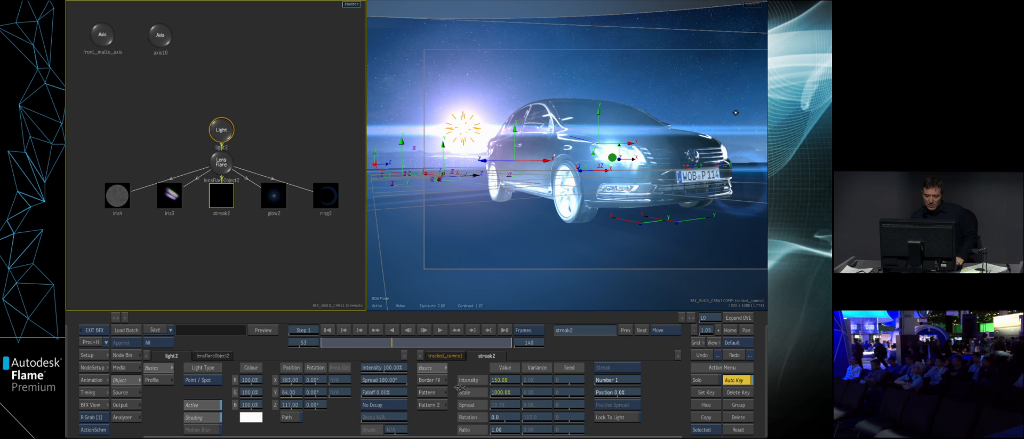
click(435, 392)
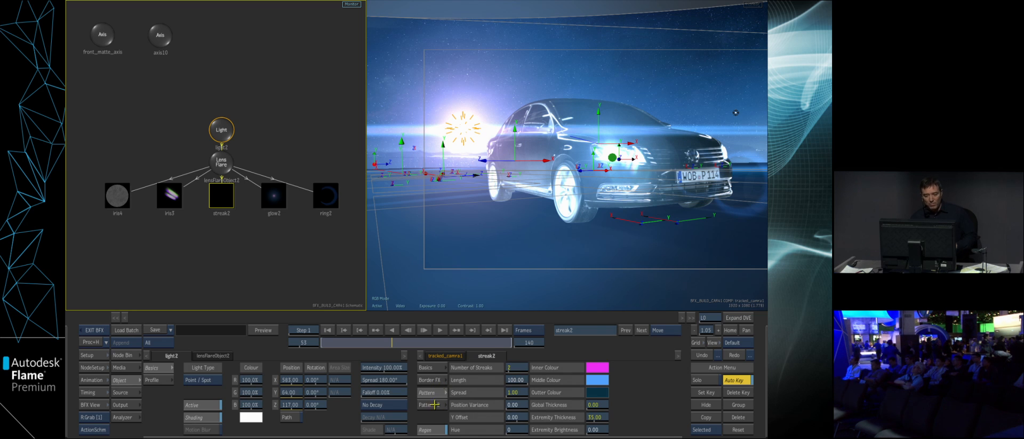
drag(526, 391, 518, 367)
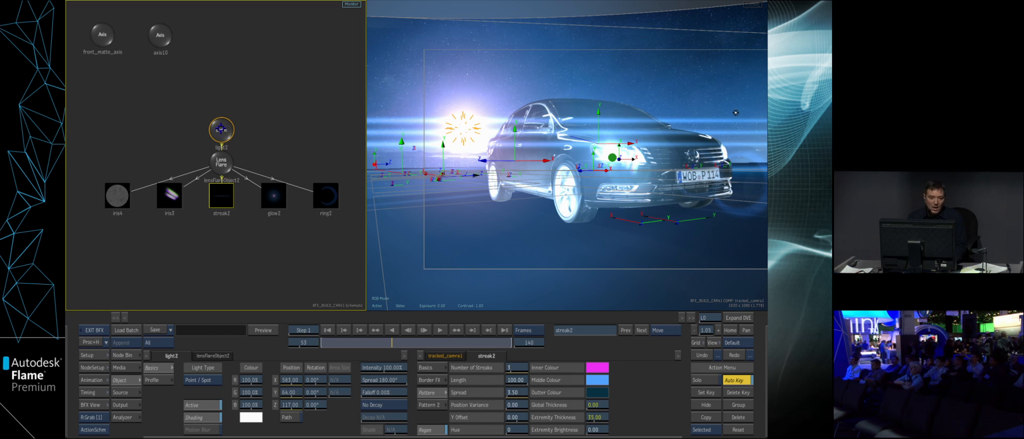
- Move the light along Z to 711 and back behind the car to preview the flare's behaviour
click(220, 129)
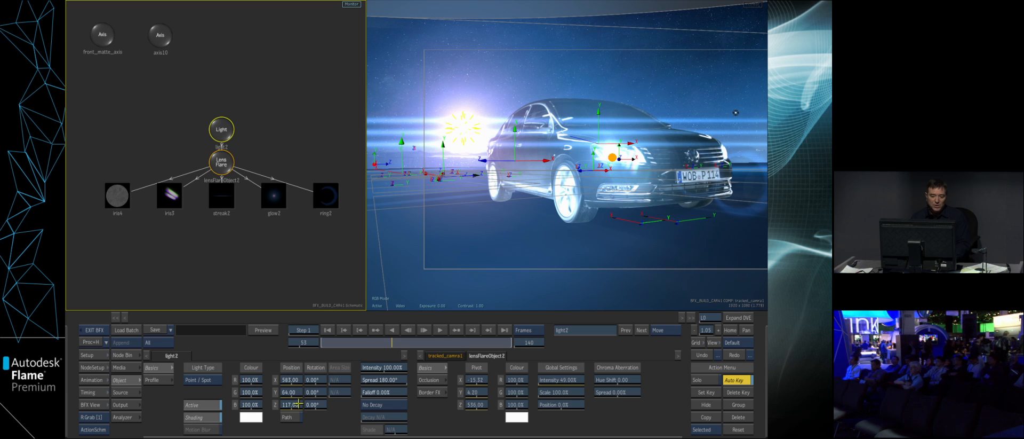
drag(288, 406, 423, 385)
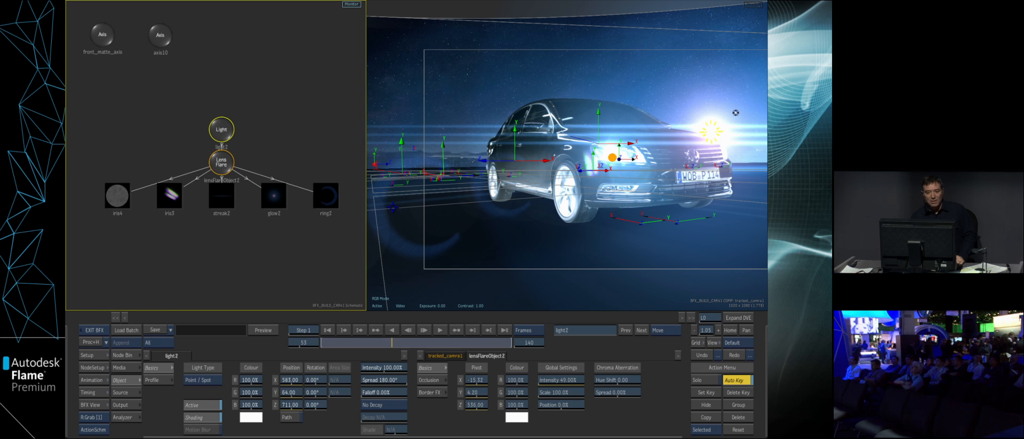
drag(296, 407, 184, 380)
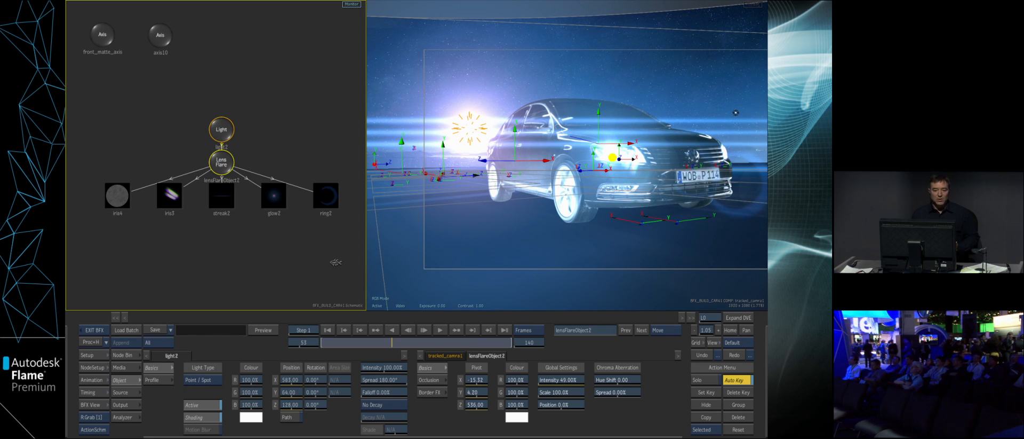
- Reshape the lens flare's occlusion curve with an early peak and a dip, and set the light's Z position to 120
click(429, 379)
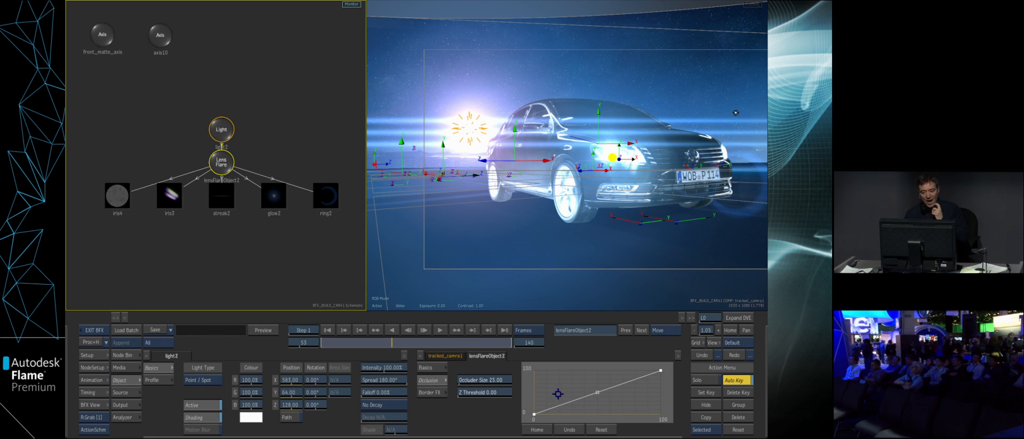
drag(562, 405, 558, 375)
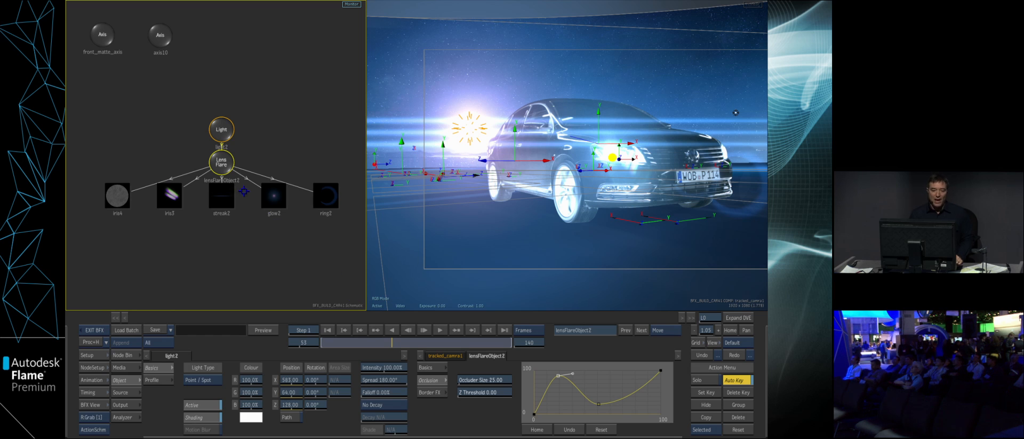
click(222, 129)
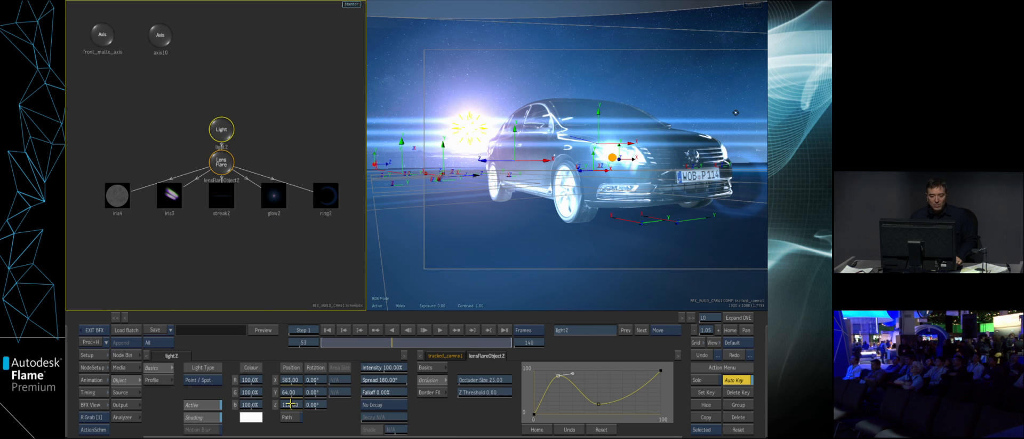
mouse_move(295, 408)
mouse_down()
mouse_move(316, 412)
mouse_move(297, 401)
mouse_up()
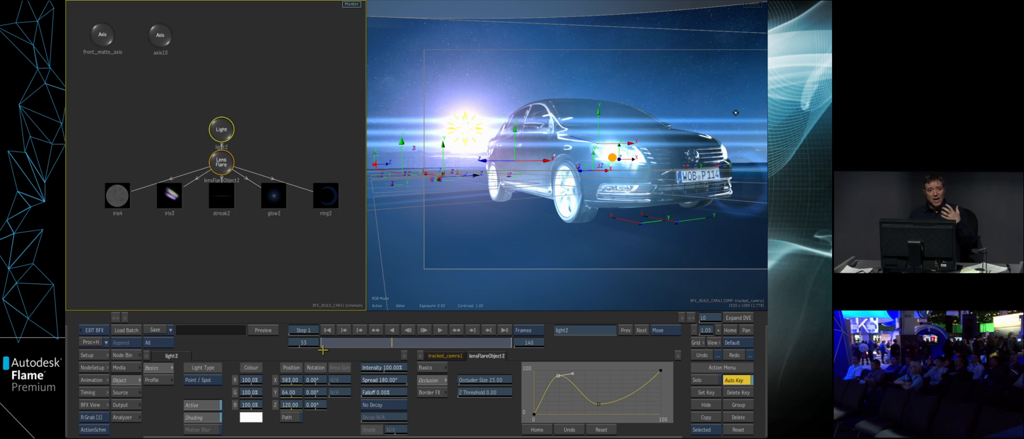
key(Escape)
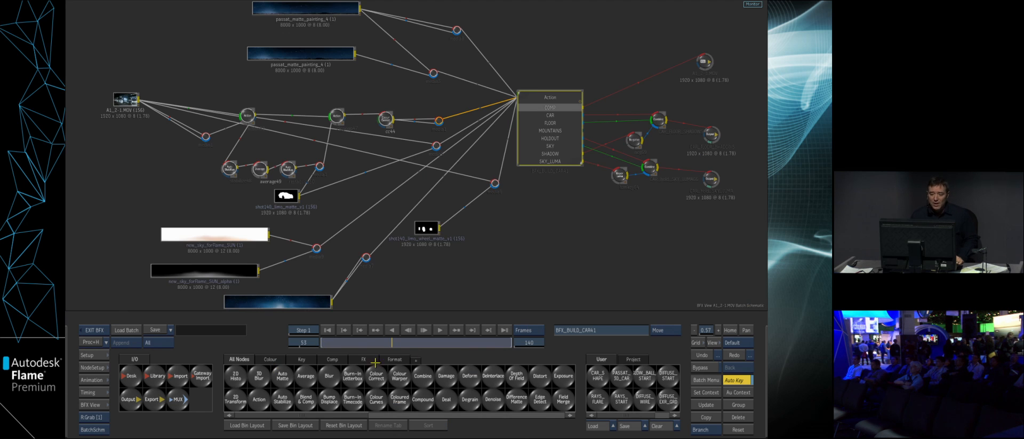
- Add the saved project node DIFFUSE_NEW to the batch schematic and place it just below the Action node
click(637, 359)
drag(621, 413, 651, 413)
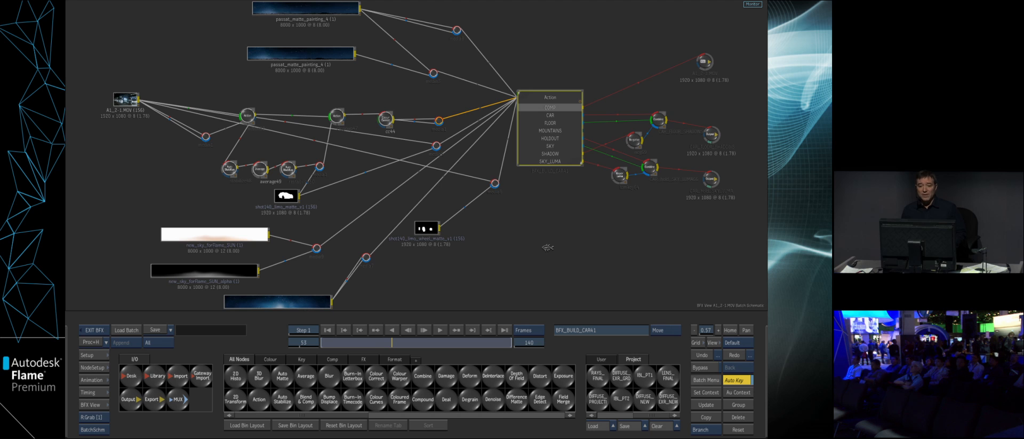
click(548, 247)
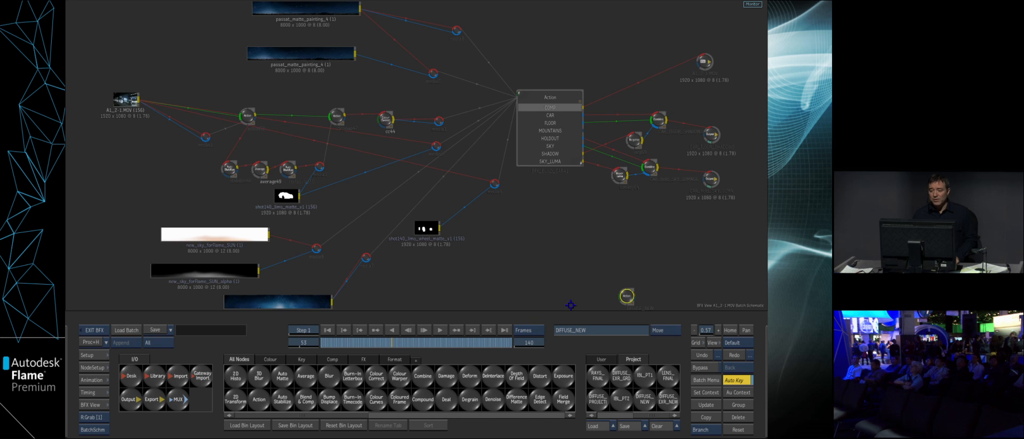
click(534, 229)
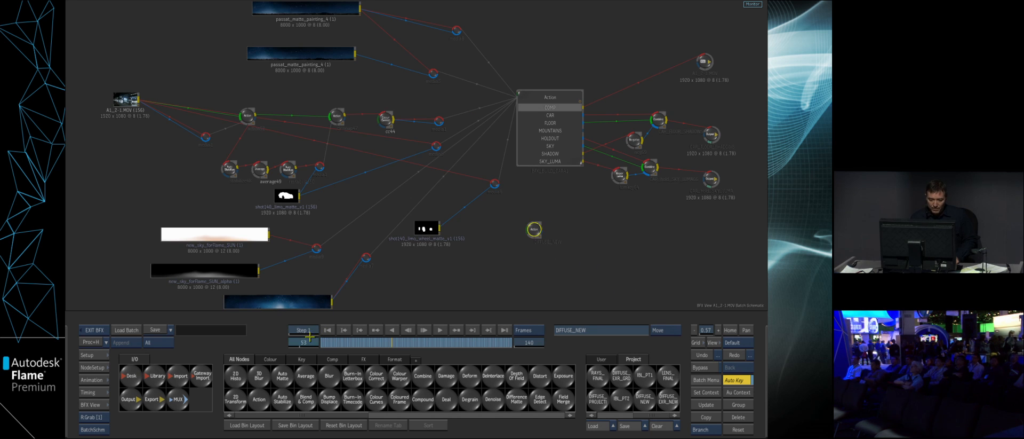
- Go to frame 65 and view the DIFFUSE_NEW result, framing the car in the view
click(304, 342)
key(Return)
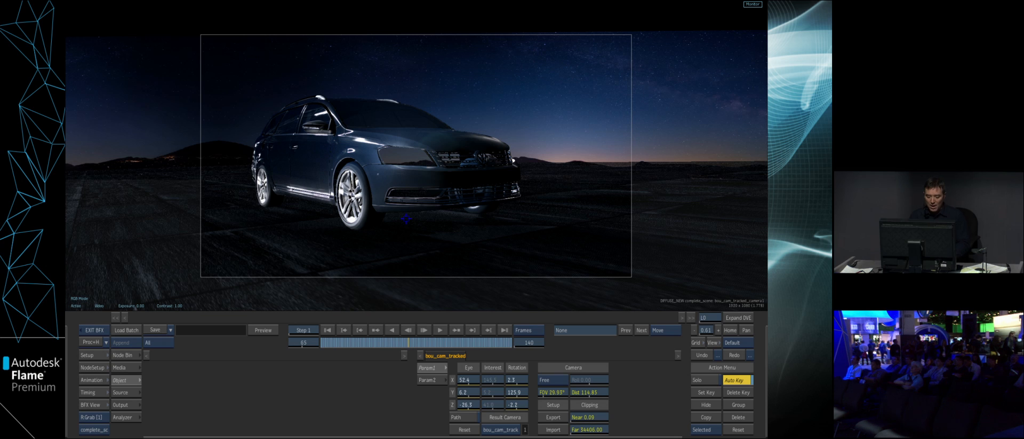
drag(451, 167, 514, 173)
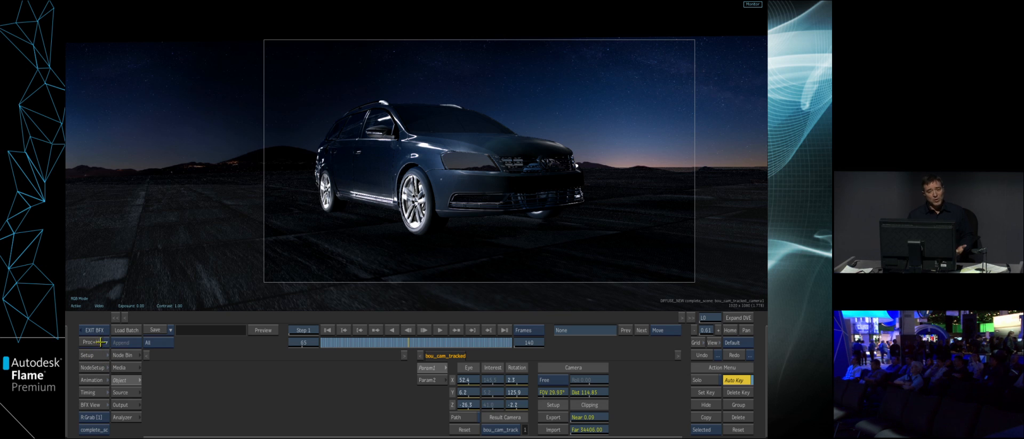
- Switch the rendering to wireframe, inspect the wheel and window geometry of the car, and restore the shaded rendering
click(96, 367)
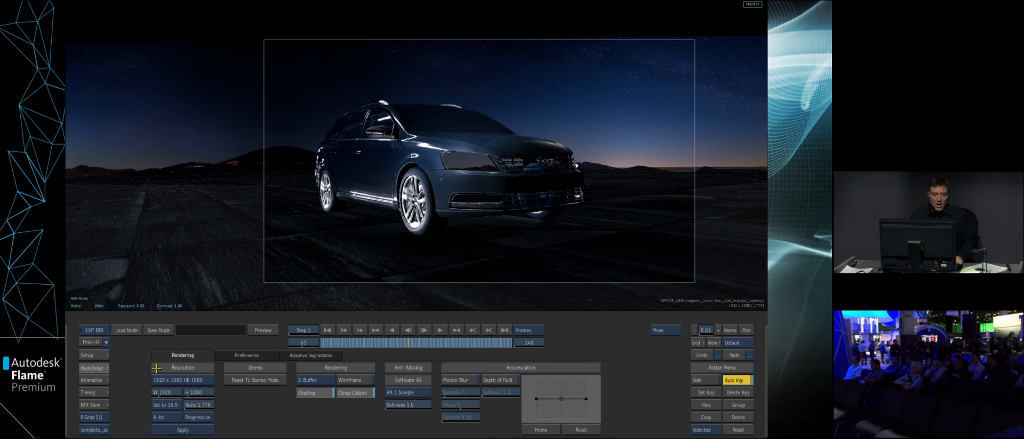
click(341, 379)
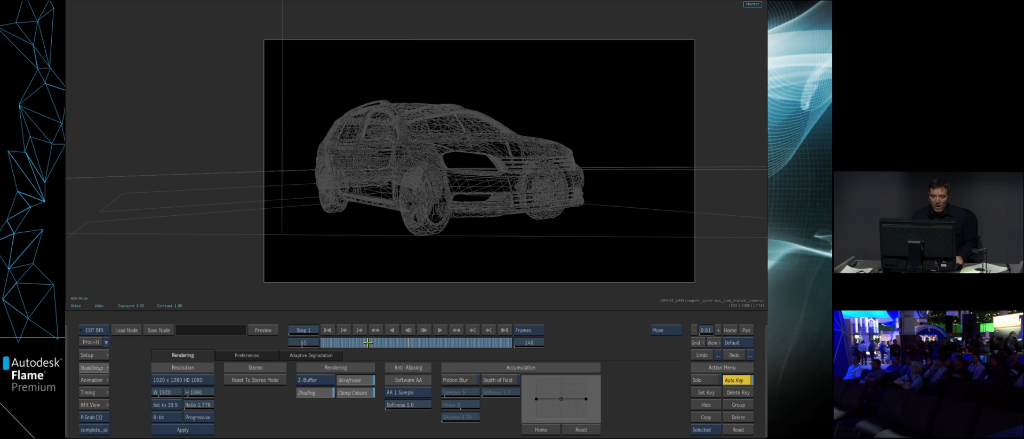
click(433, 199)
click(428, 224)
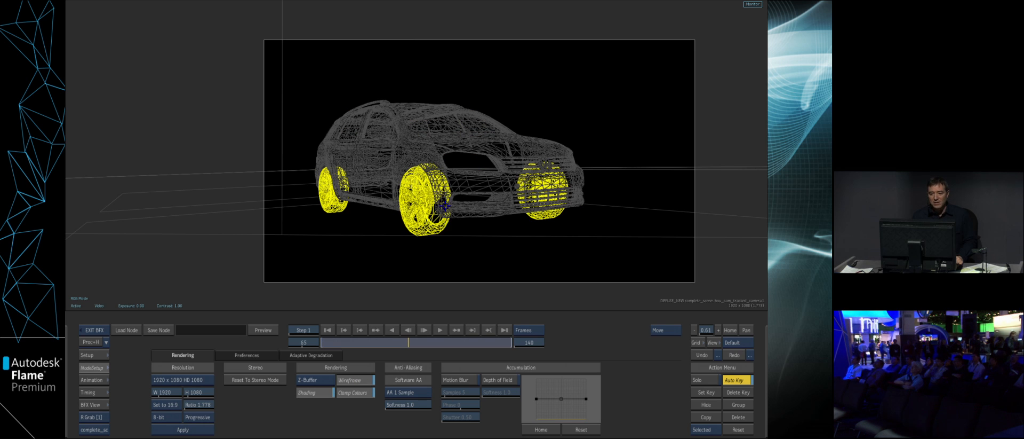
click(453, 202)
click(444, 128)
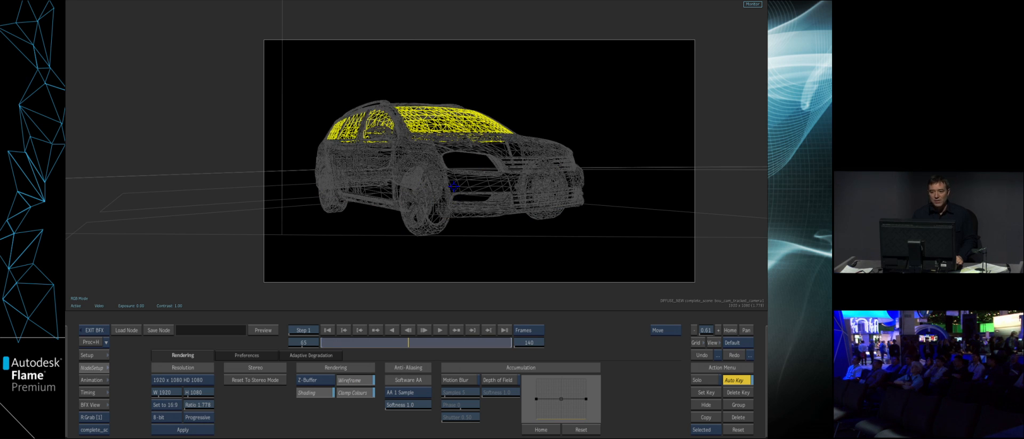
click(424, 224)
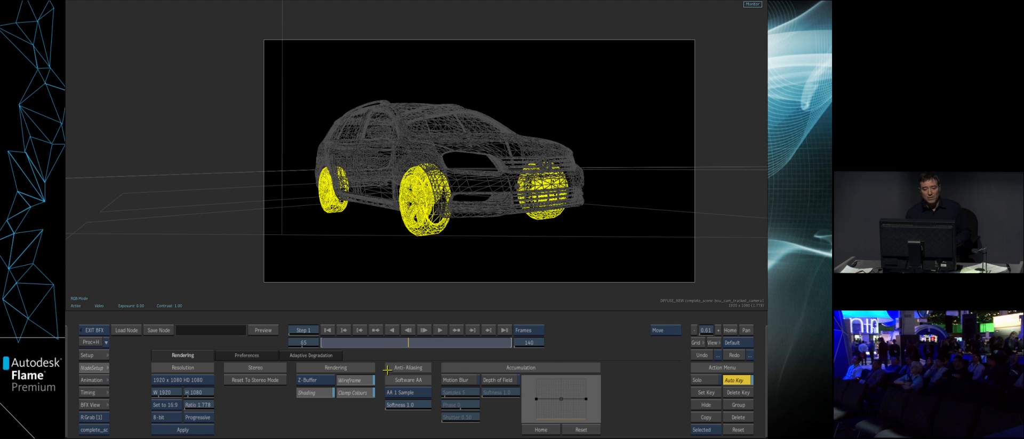
click(367, 380)
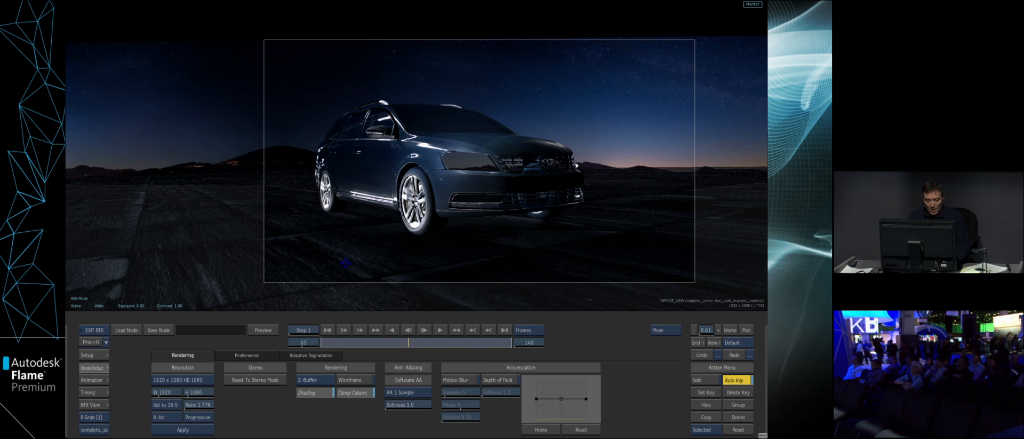
- Show the Action schematic beside the result view and open the controls of the diffuse2 map
key(alt+2)
drag(292, 247, 151, 112)
drag(278, 228, 286, 208)
drag(286, 265, 299, 240)
click(234, 217)
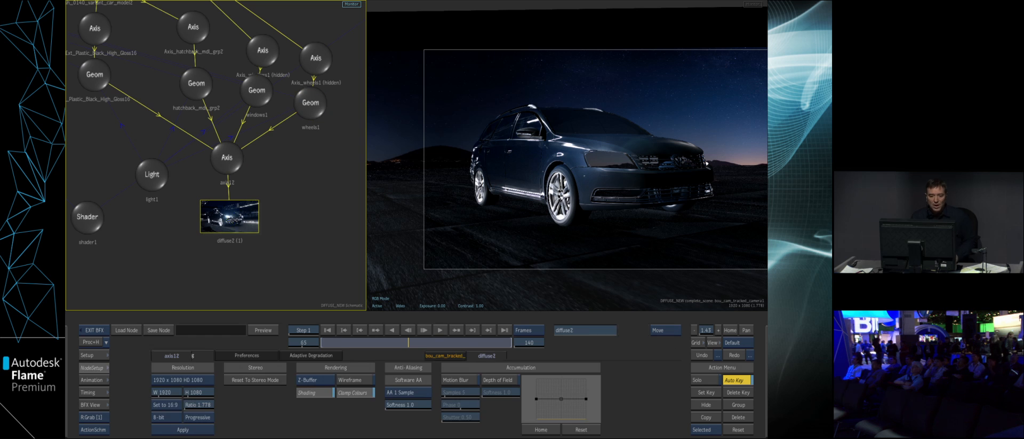
double_click(237, 218)
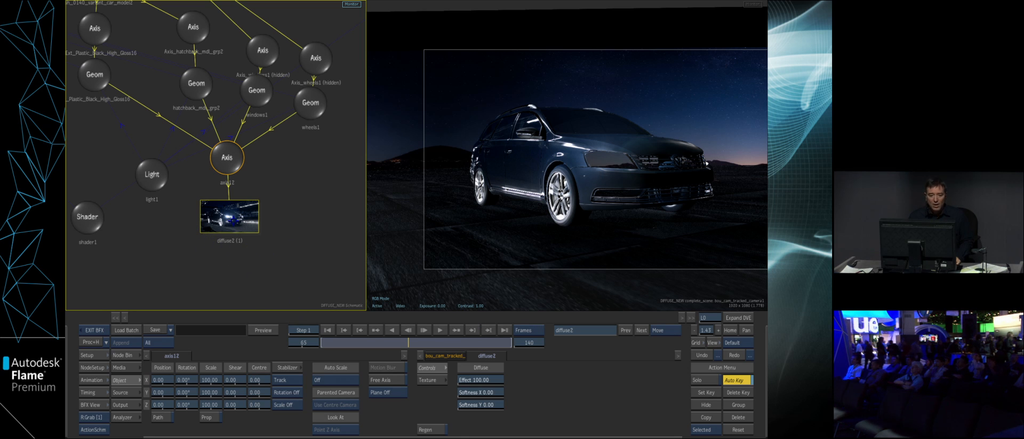
- Check the diffuse2 map's texture settings, keeping Projection as the mapping type, and return to its main controls
click(432, 380)
click(531, 379)
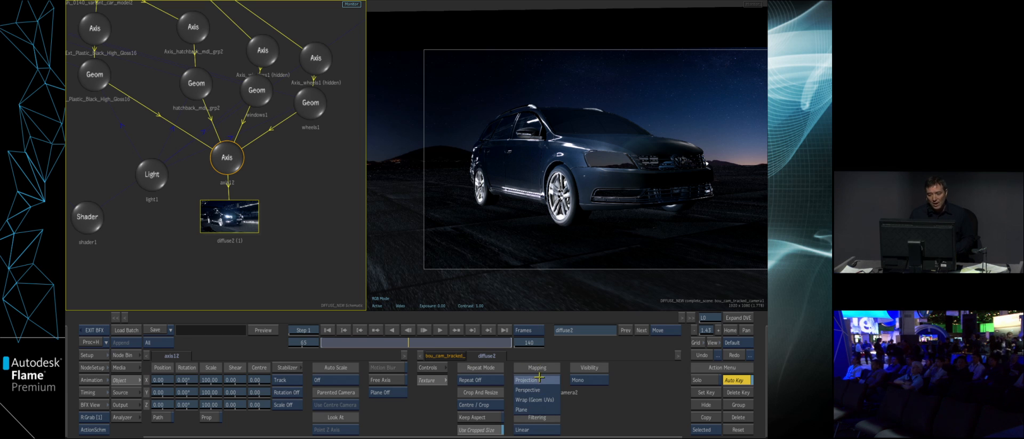
click(548, 378)
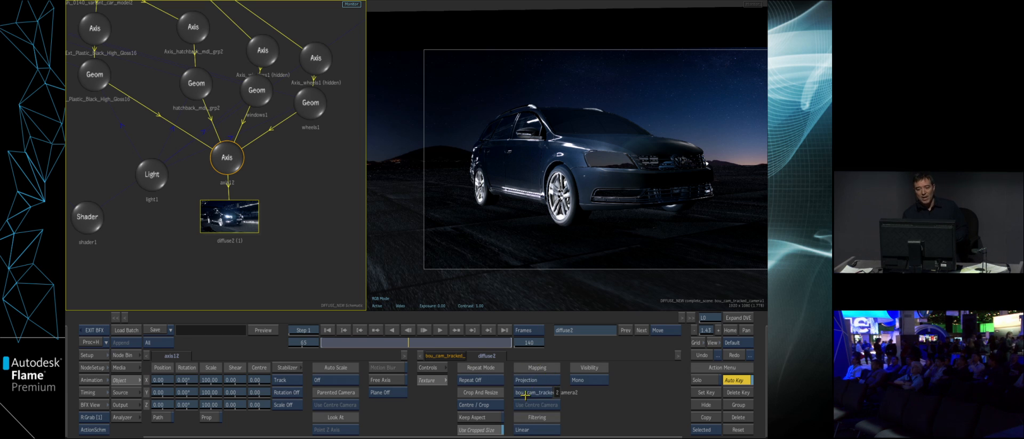
click(434, 367)
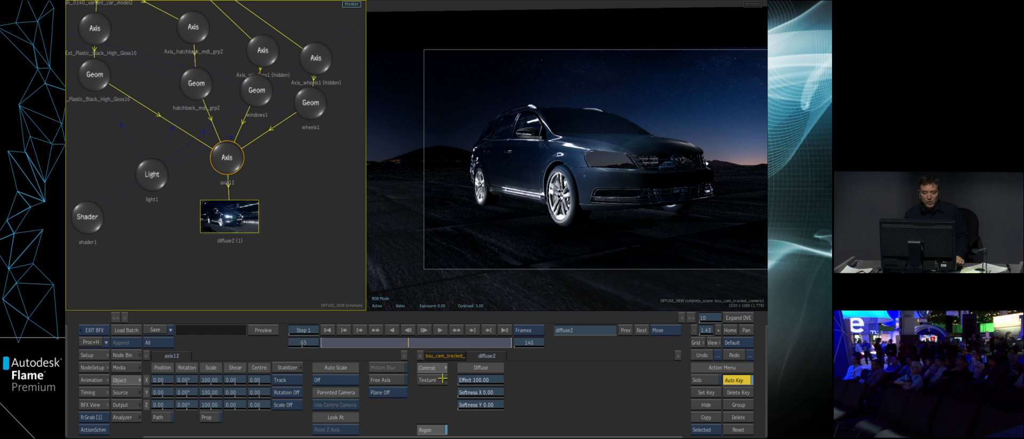
- Try shifting the X position of the axis above the diffuse2 map while examining the car up close
click(227, 157)
drag(162, 379, 176, 376)
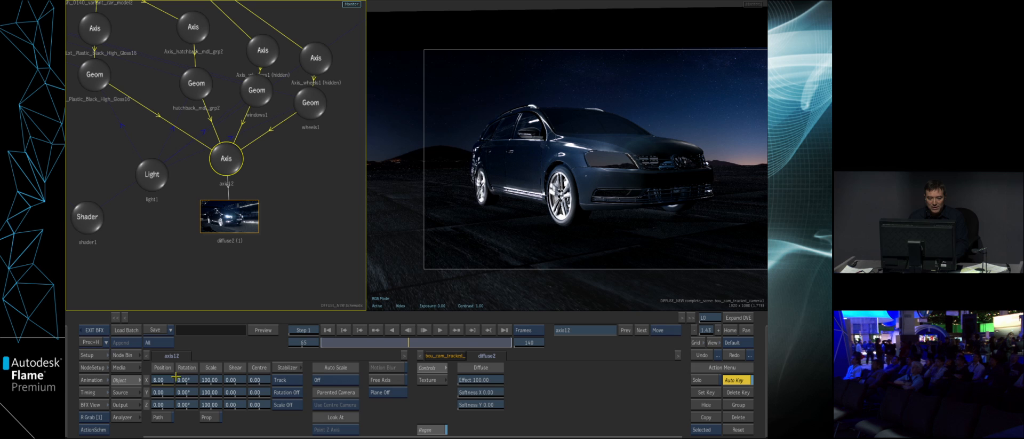
ctrl+alt+click(162, 380)
drag(545, 257, 581, 243)
drag(363, 283, 294, 283)
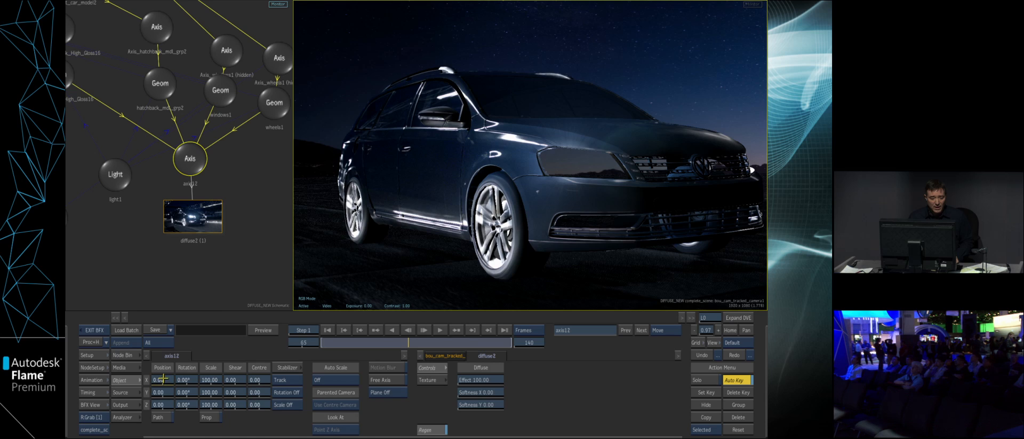
mouse_move(162, 380)
mouse_down()
mouse_move(145, 371)
mouse_move(224, 359)
mouse_move(160, 380)
mouse_move(174, 371)
mouse_up()
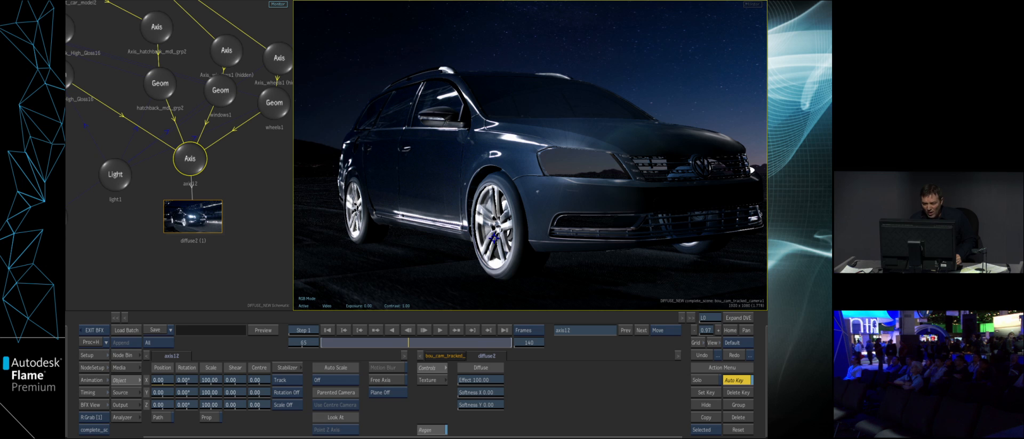
- Return to a single result view, orbit slightly around the car to inspect the projection, and go back to the batch schematic
click(91, 354)
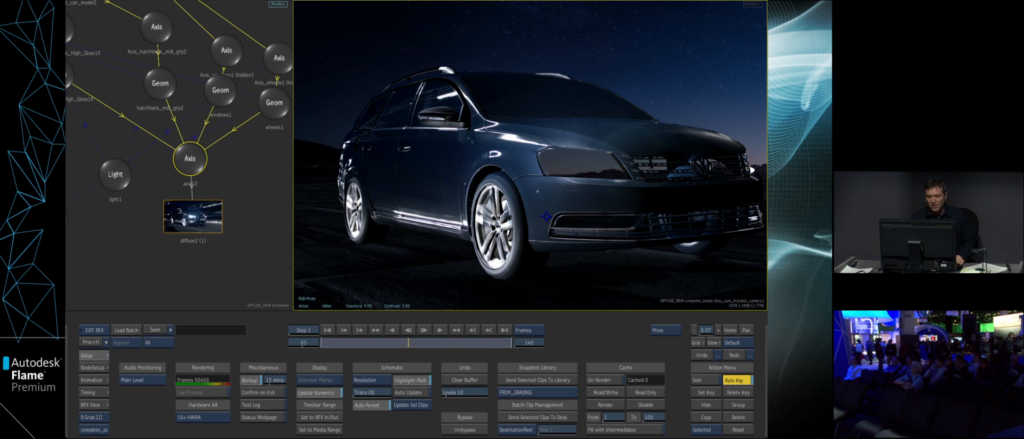
key(alt+1)
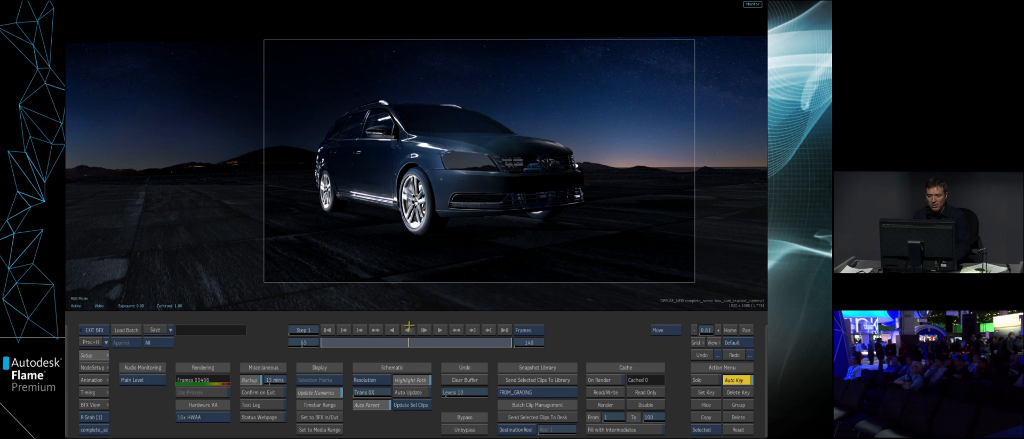
key(o)
drag(589, 102, 569, 131)
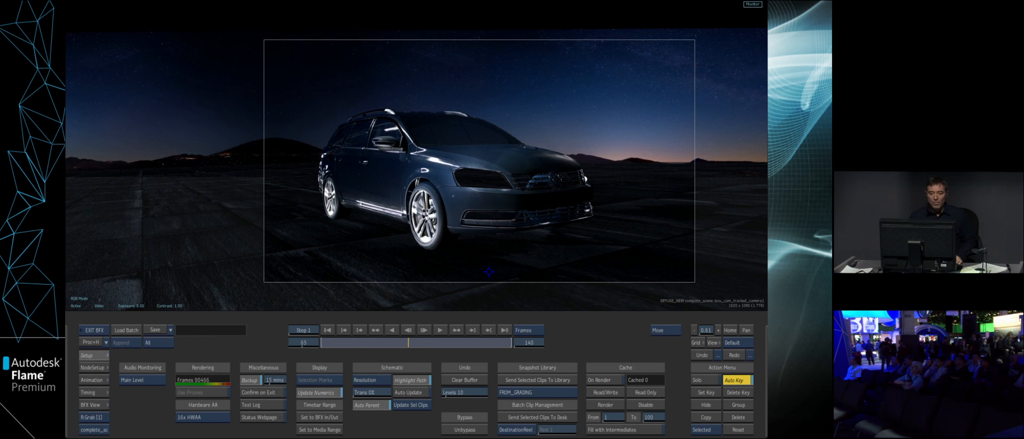
key(Escape)
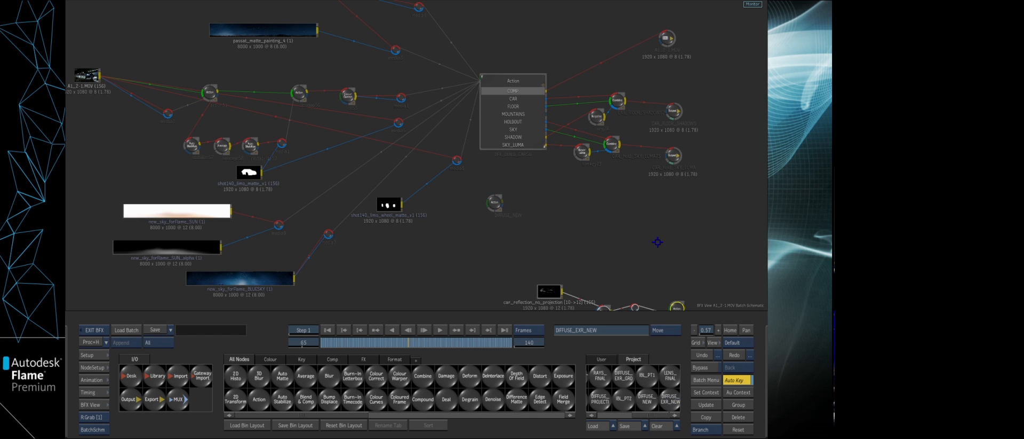
- View the car_reflection_no_projection clip at a zoom of 1.00 with the display set to Linear
drag(529, 235, 523, 233)
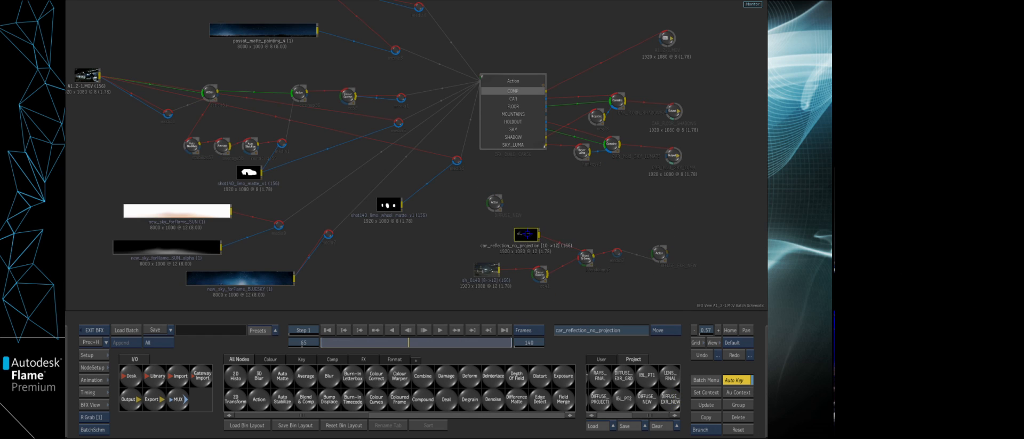
key(F4)
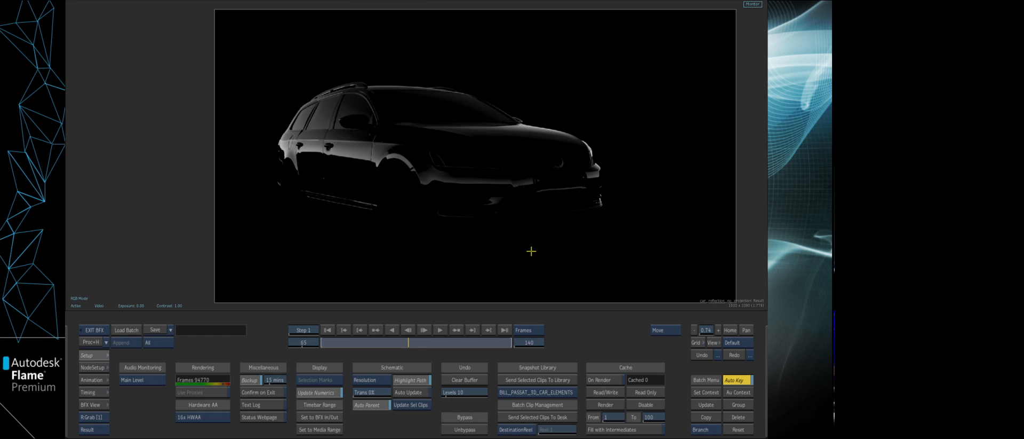
click(732, 329)
click(104, 306)
click(105, 297)
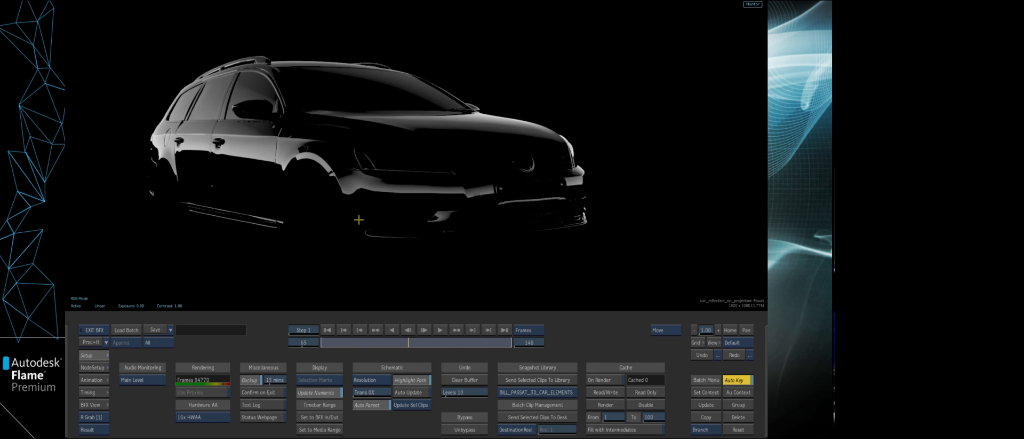
- Raise the viewer exposure to 1.51 to examine the reflections, reset it, and set the display back to Video
drag(292, 195, 426, 160)
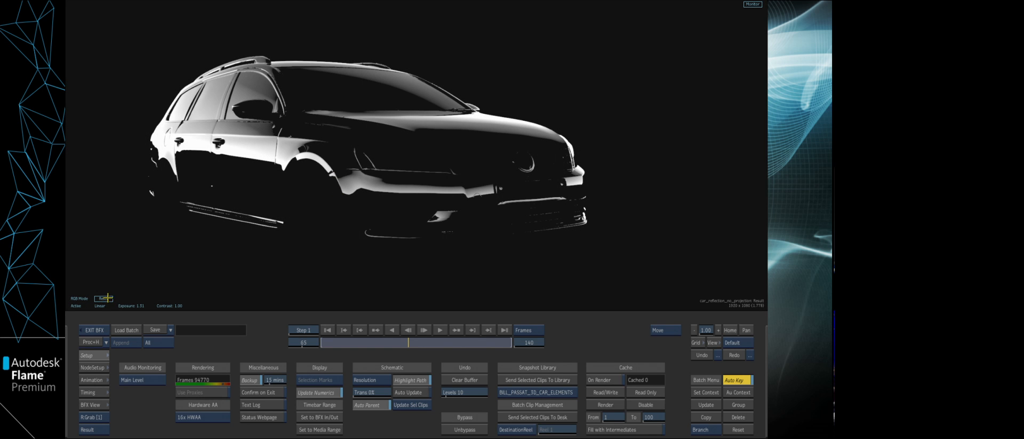
click(107, 298)
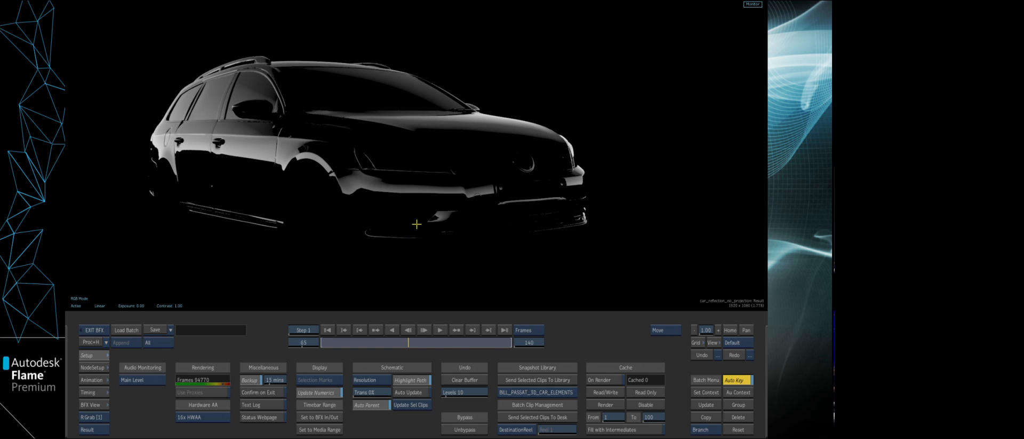
click(99, 306)
click(103, 293)
key(Escape)
- View the sh_0140 clip and the Blend & Comp node that combines it with the reflection pass
click(495, 275)
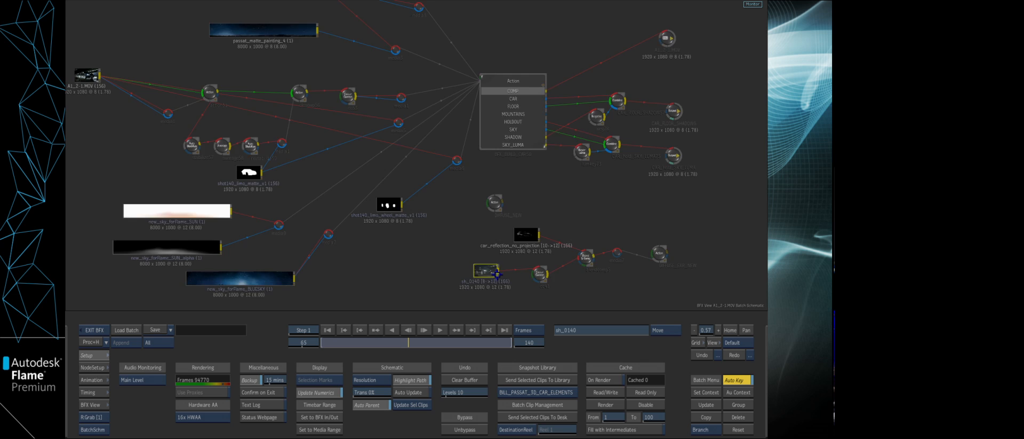
key(F4)
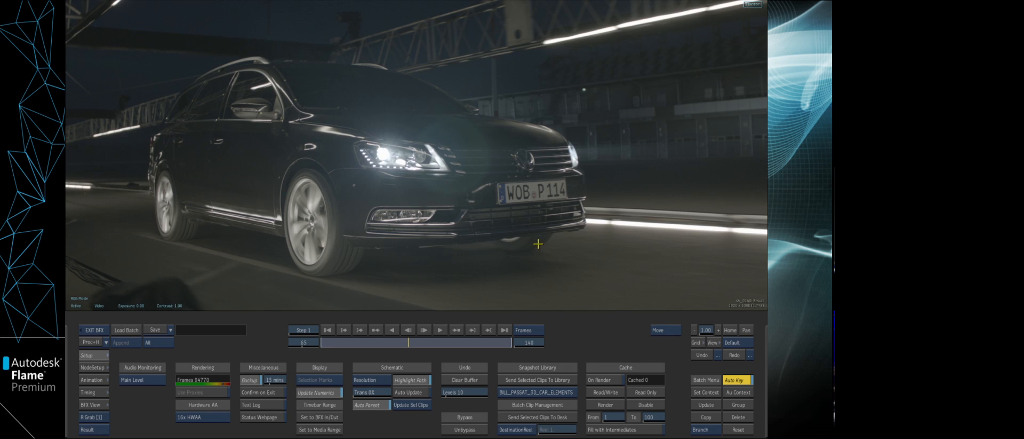
key(F4)
click(593, 255)
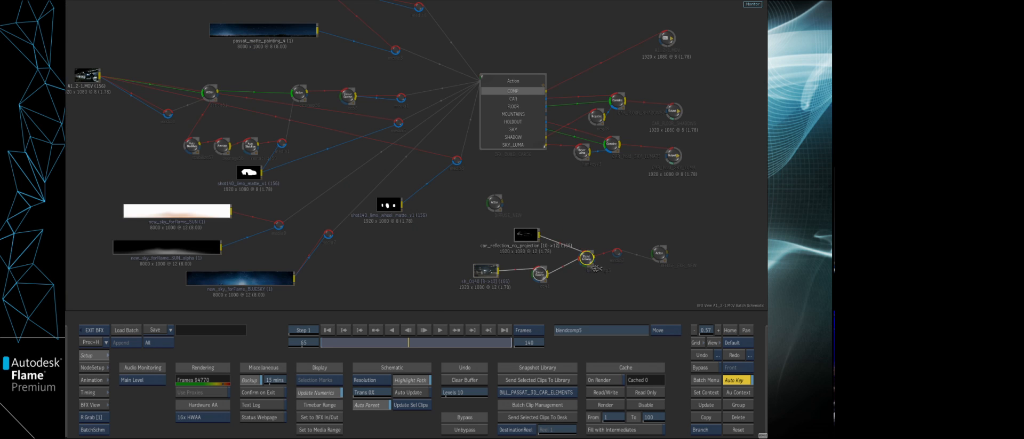
key(F4)
key(Escape)
- Open the DIFFUSE_EXR_NEW result, pan to show the lights, and slightly adjust the Y rotation of the RIGHT directional light
click(661, 254)
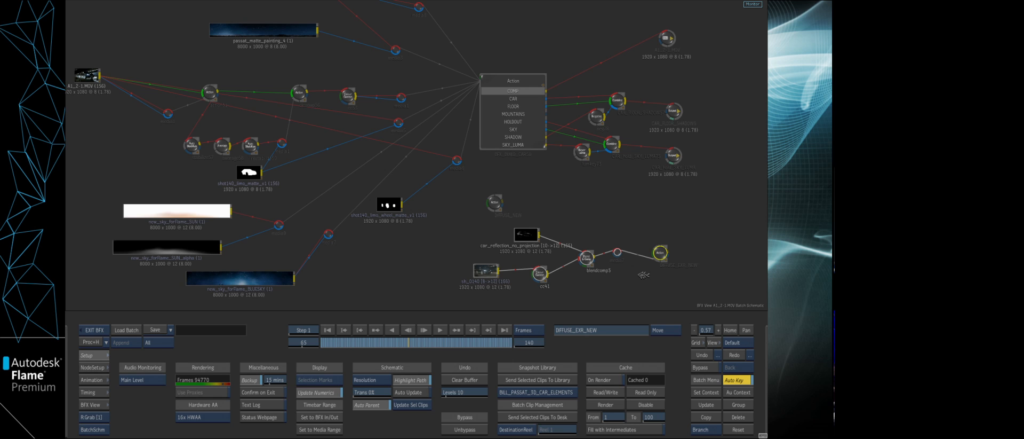
key(F4)
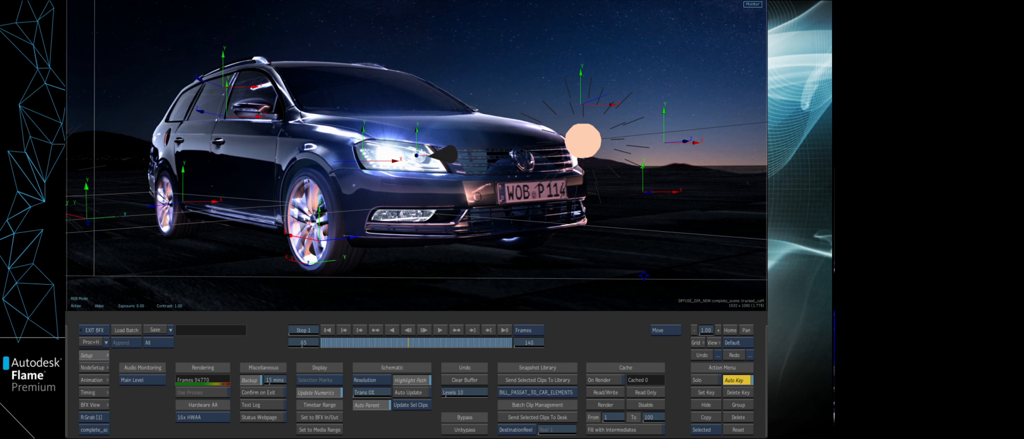
drag(474, 108, 558, 105)
click(664, 138)
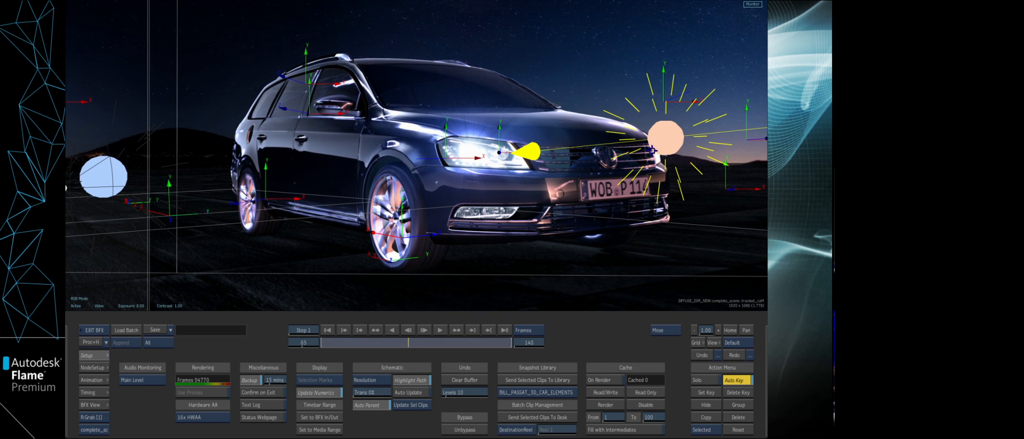
drag(321, 390, 319, 391)
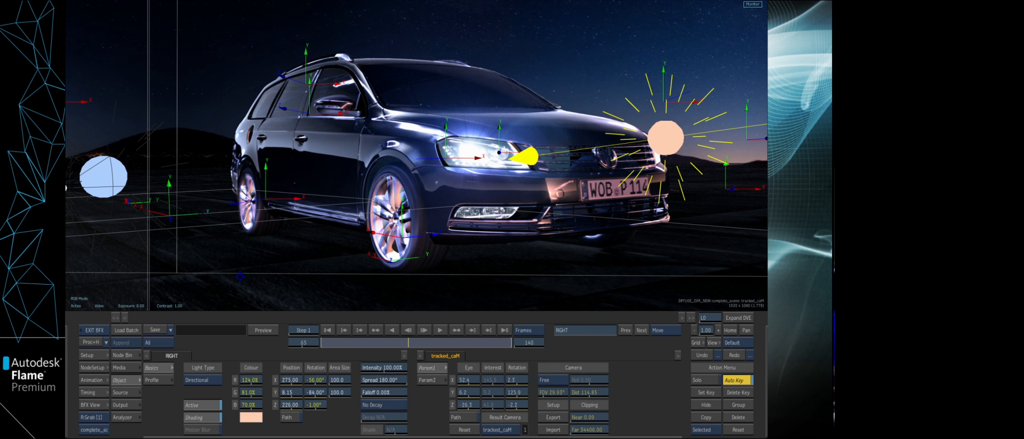
- Select the LEFT directional light and slightly adjust its Y rotation
click(109, 180)
mouse_move(315, 393)
mouse_down()
mouse_move(304, 394)
mouse_move(314, 393)
mouse_up()
- With the schematic beside the result, try offsetting the diffuse2 projection axis to X position 92.00, and undo it
key(alt+2)
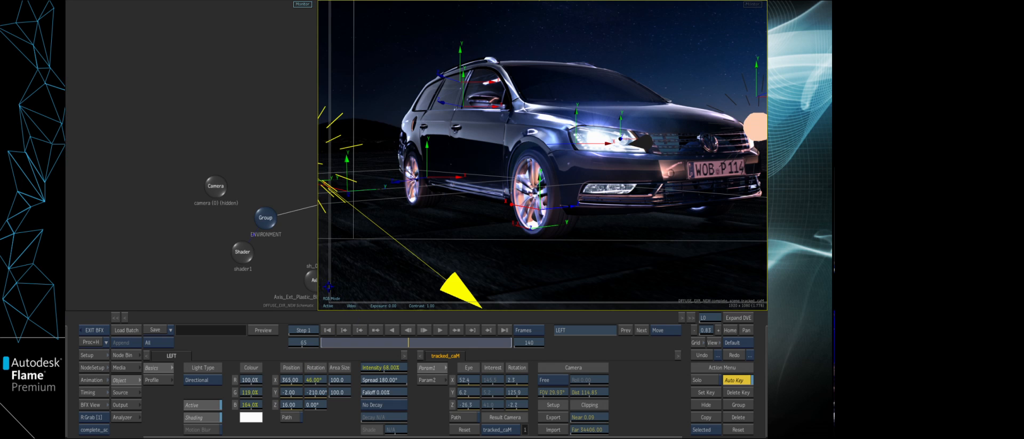
drag(269, 262, 214, 226)
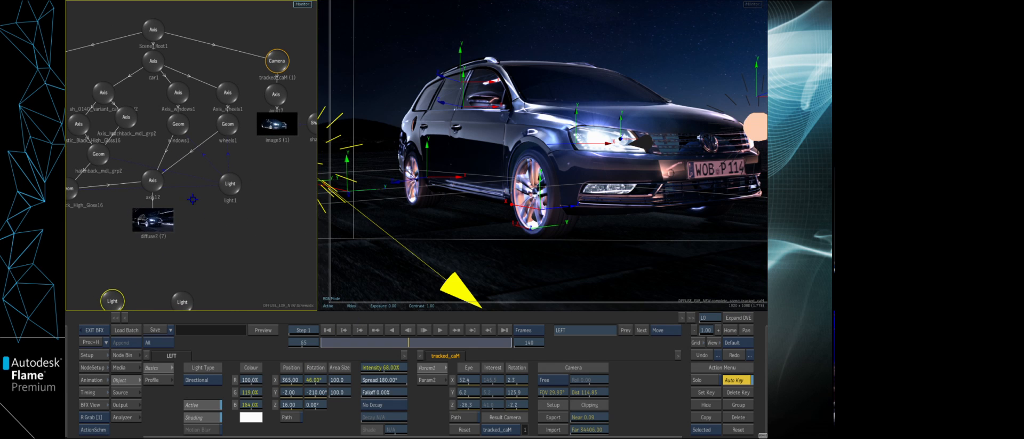
click(153, 184)
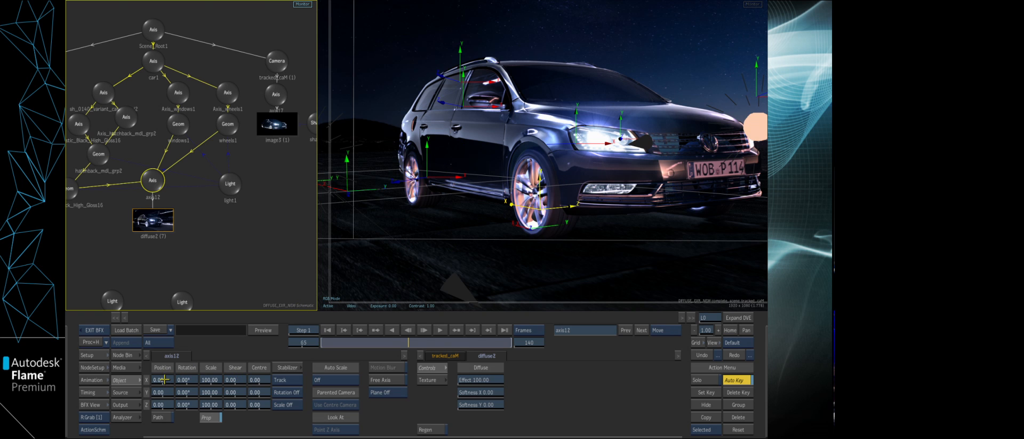
drag(160, 380, 309, 365)
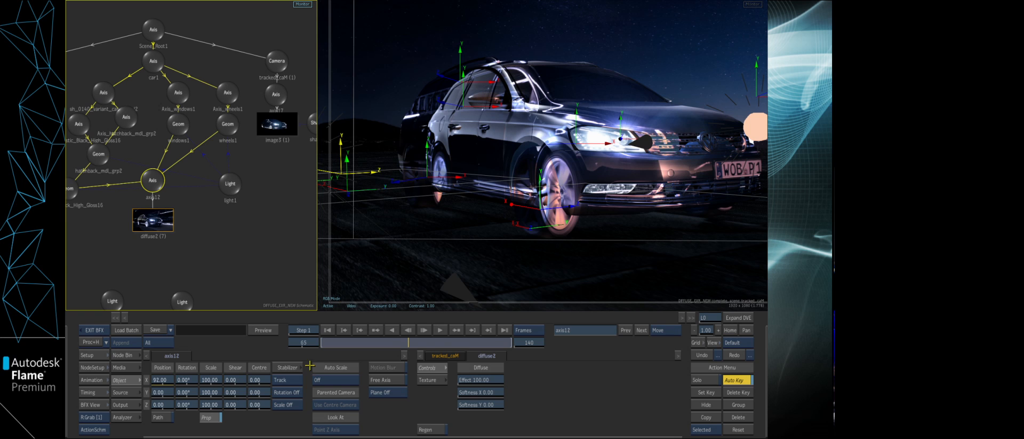
click(703, 354)
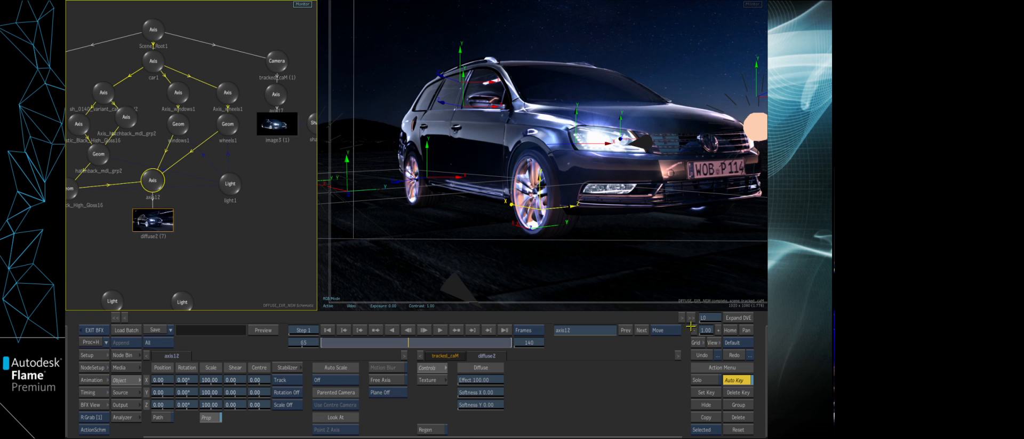
- Try shifting the X position of the image3 axis under tracked_caM to -7.00, and undo the shift
click(275, 94)
drag(160, 379, 163, 378)
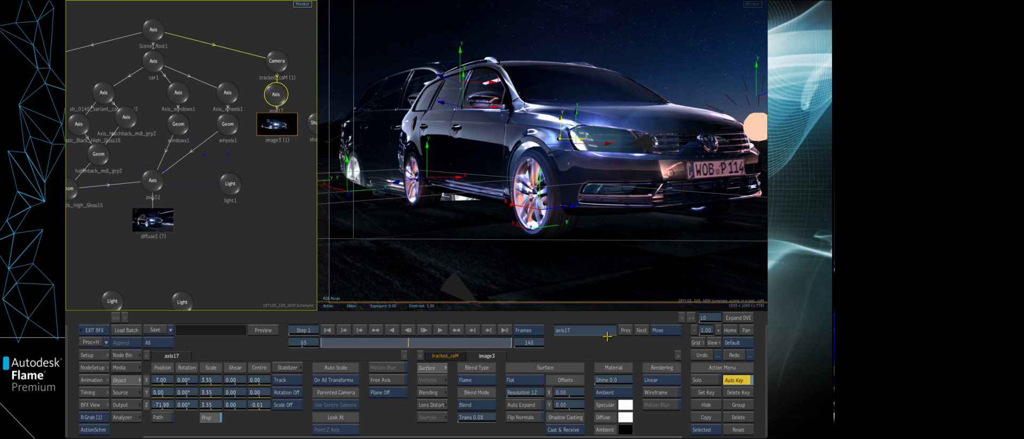
click(700, 353)
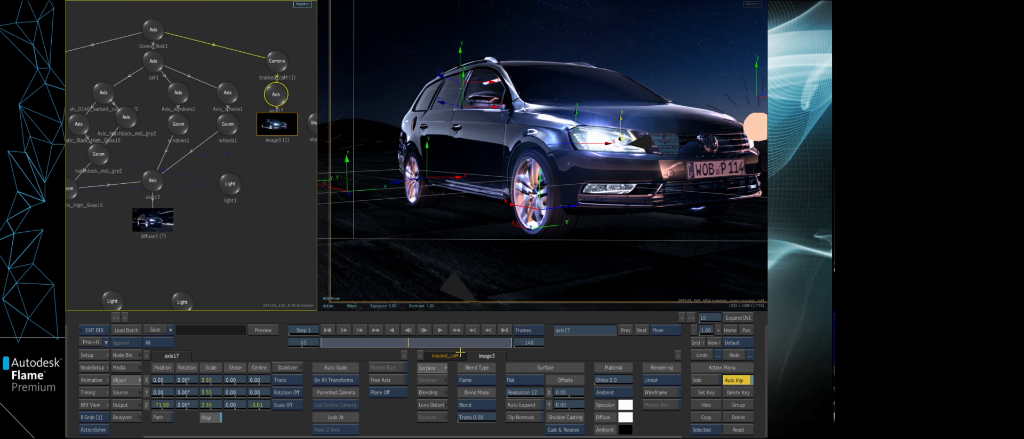
- Return to the batch schematic, view the Blend & Comp result, try the Lighten blend mode, and restore Screen
key(alt+1)
key(Escape)
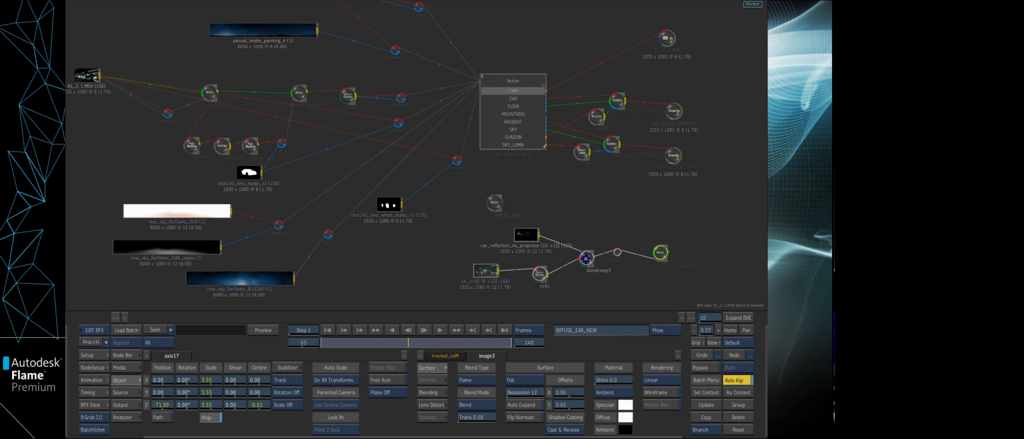
click(585, 258)
key(1)
drag(619, 270, 574, 271)
click(161, 413)
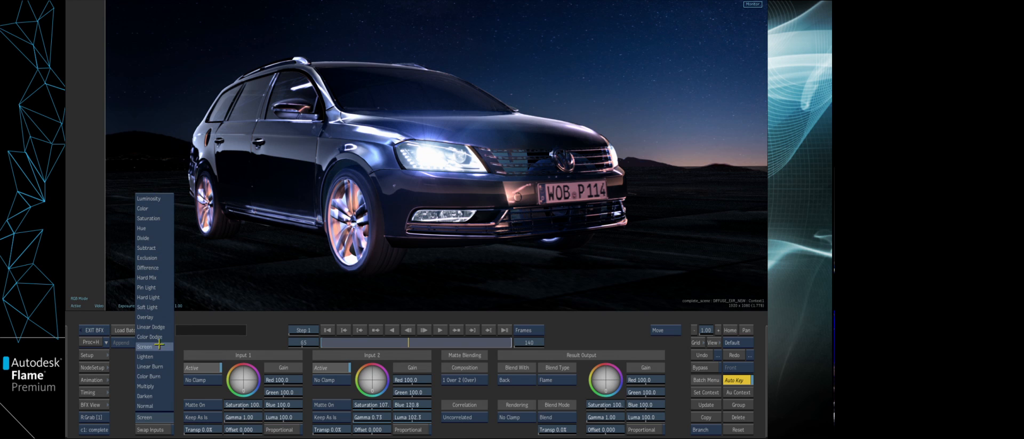
click(172, 356)
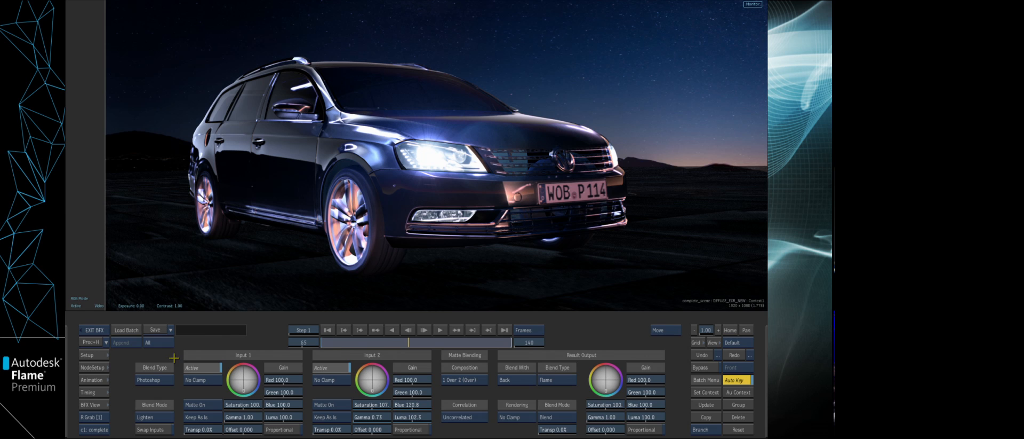
click(161, 411)
click(160, 347)
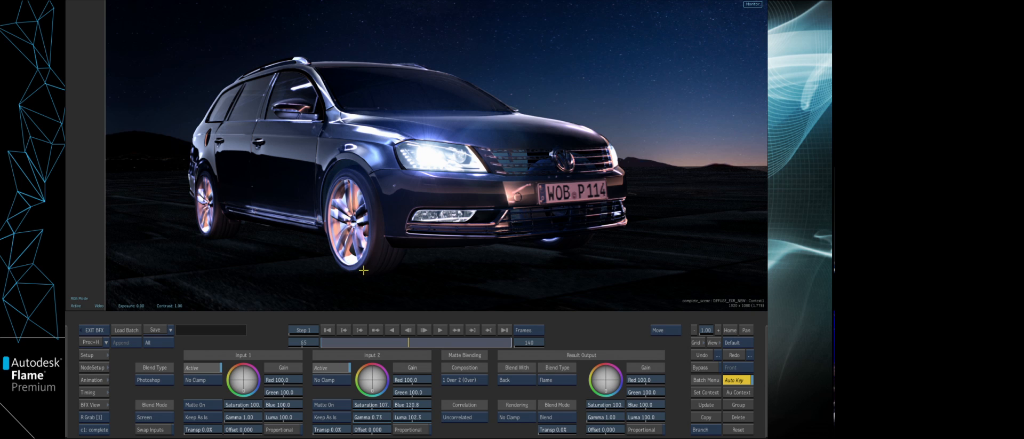
- Open the sh_0170 batch setup and enter its GLOW_BALL_START Action
key(F4)
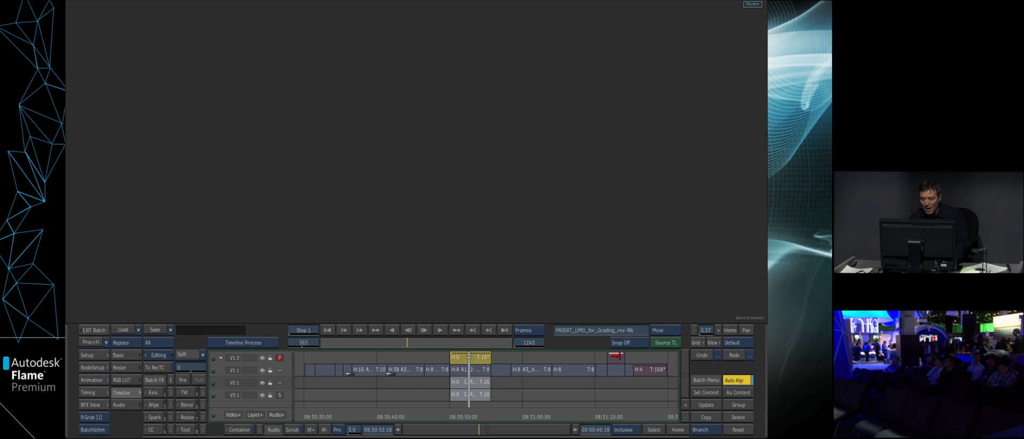
double_click(616, 356)
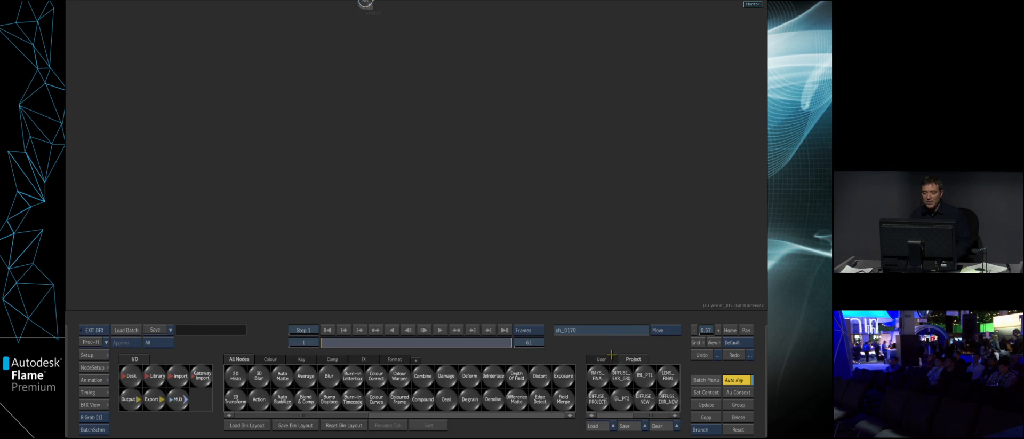
click(730, 329)
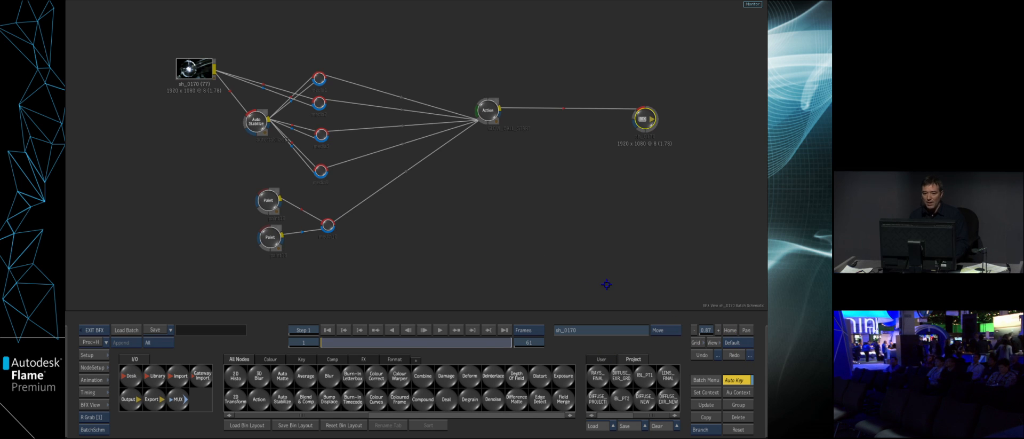
drag(480, 110, 480, 113)
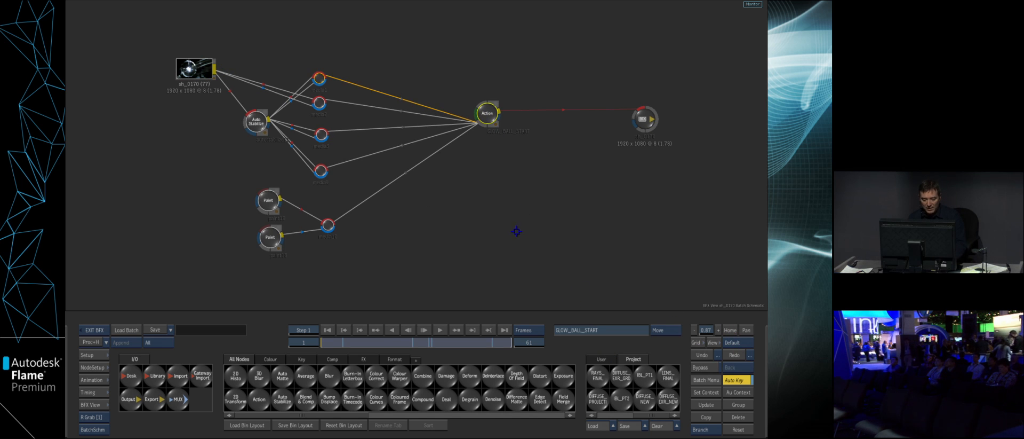
key(F4)
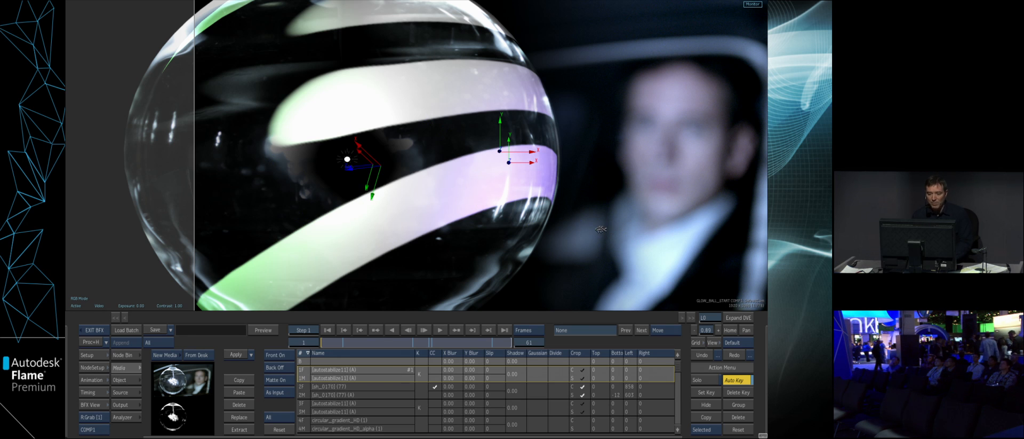
- Display the Action schematic beside the fully framed glass ball result in a two-view layout, with the schematic view widened
key(Home)
key(alt+2)
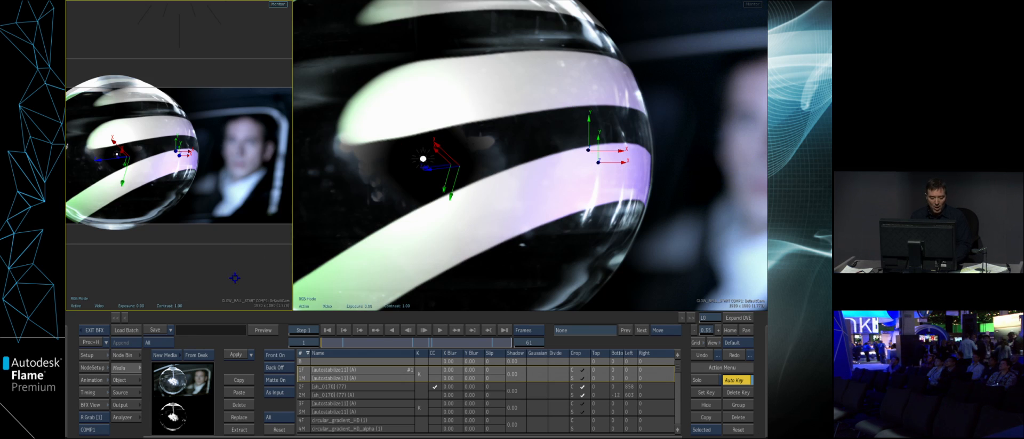
key(grave)
drag(293, 284, 321, 283)
drag(260, 274, 263, 240)
- Try raising the Y position of the diffuse1 projection's axis, and undo the move
click(229, 179)
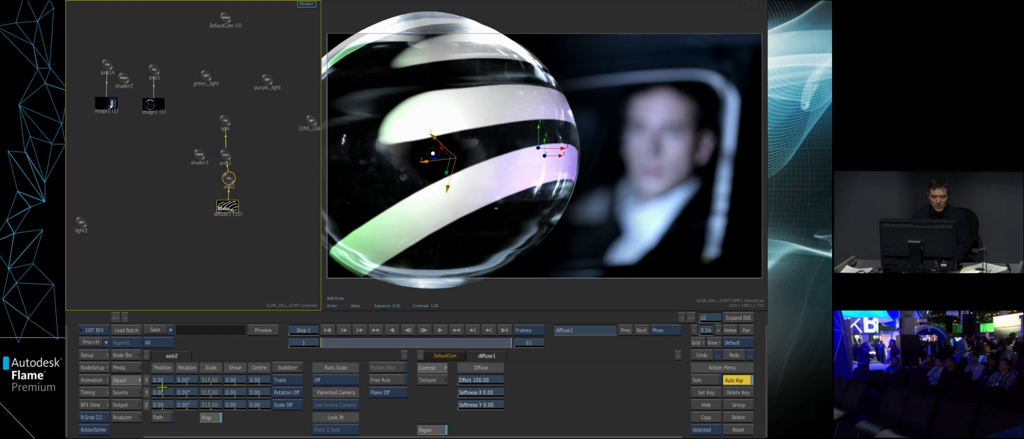
mouse_move(159, 391)
mouse_down()
mouse_move(184, 391)
mouse_move(172, 391)
mouse_up()
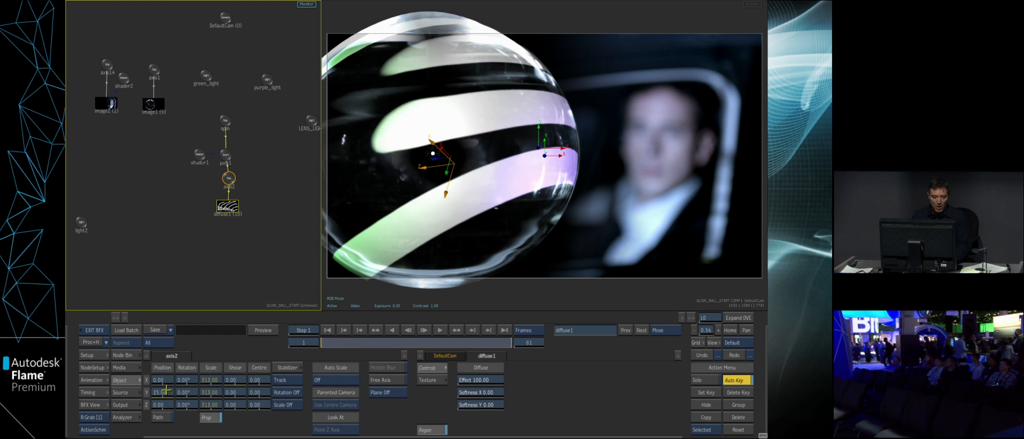
key(ctrl+z)
- View the painted stroke media used by diffuse1 and its Paint source nodes in the batch schematic
click(127, 367)
click(226, 207)
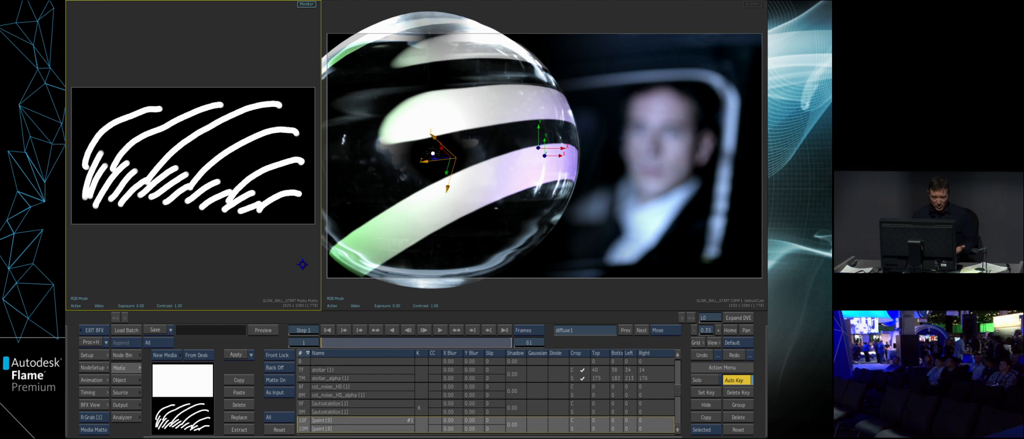
key(grave)
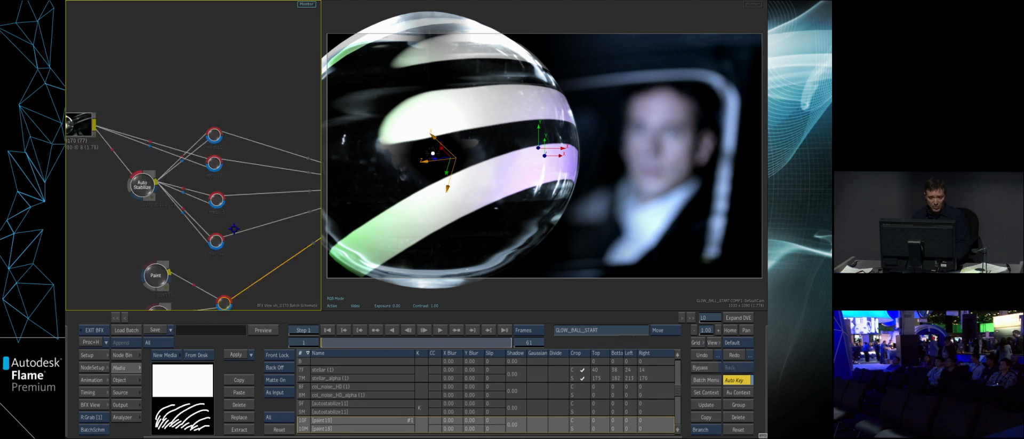
key(grave)
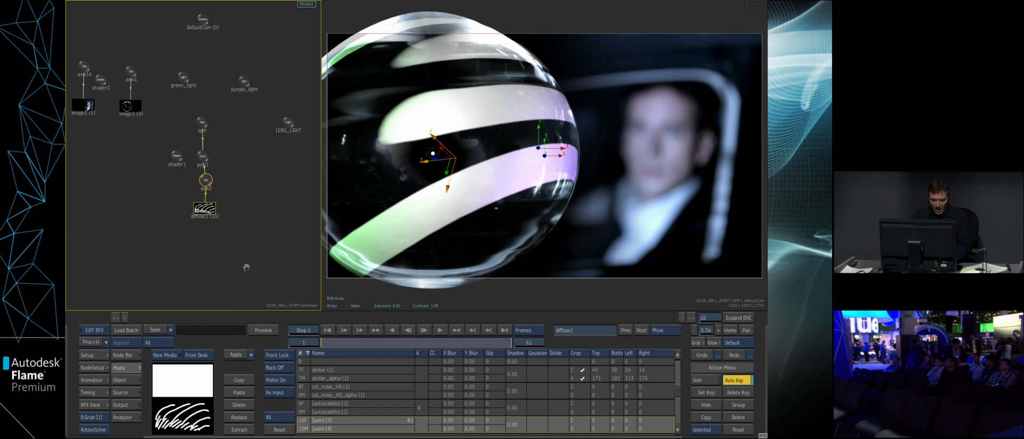
- Add a Lens Flare to LENS_LIGHT and position its nodes below the light in the schematic
drag(260, 206, 271, 216)
drag(219, 164, 230, 178)
click(125, 356)
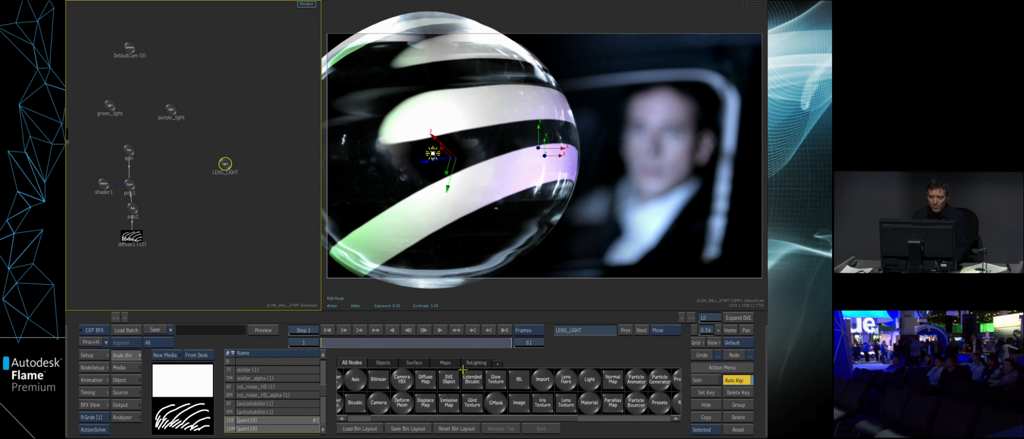
click(480, 364)
drag(370, 405, 235, 215)
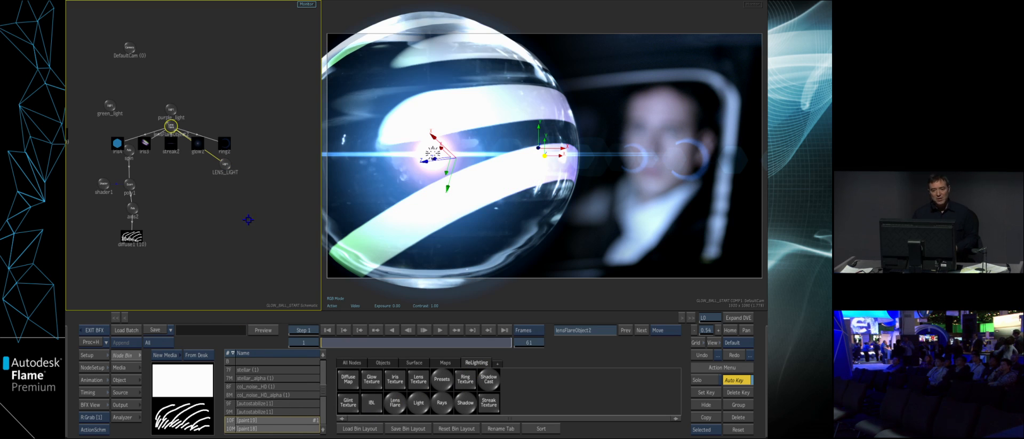
drag(171, 130, 233, 222)
drag(273, 264, 271, 248)
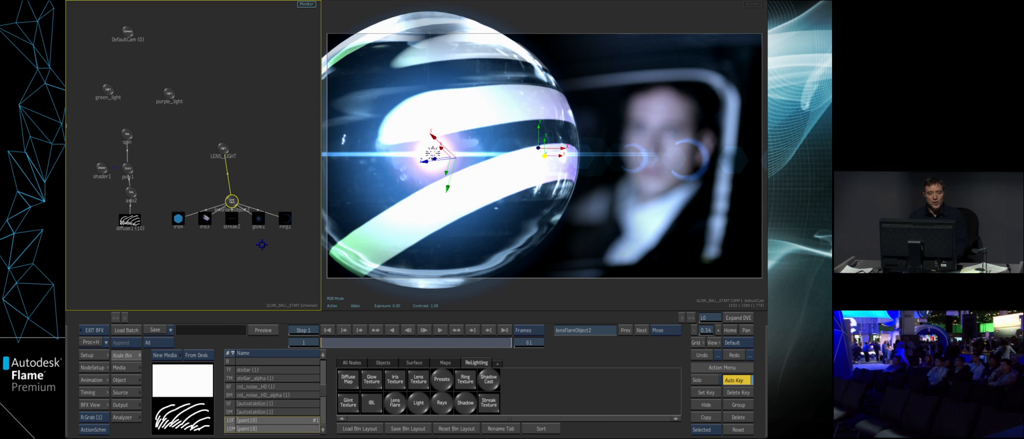
- Set the softness of diffuse1 to 2.00 in X and 4.00 in Y, and scrub to frame 41 to check it
drag(264, 261, 280, 267)
double_click(147, 229)
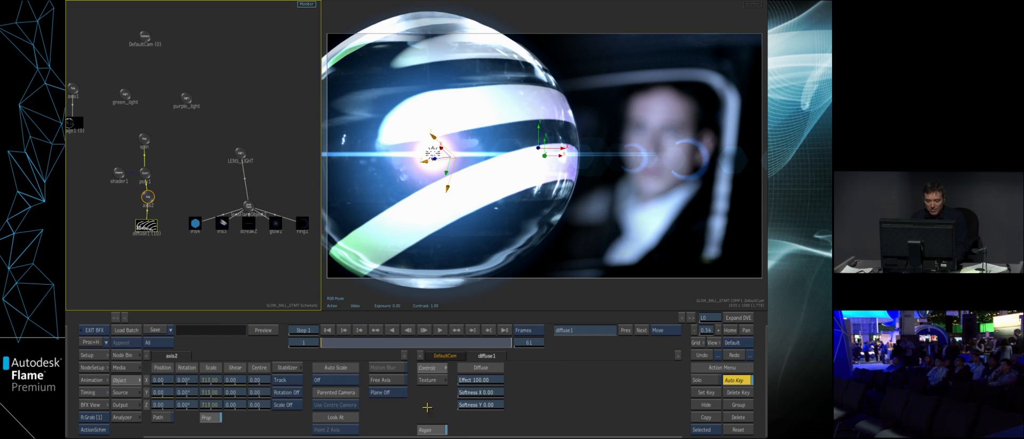
click(488, 391)
text(2)
key(Return)
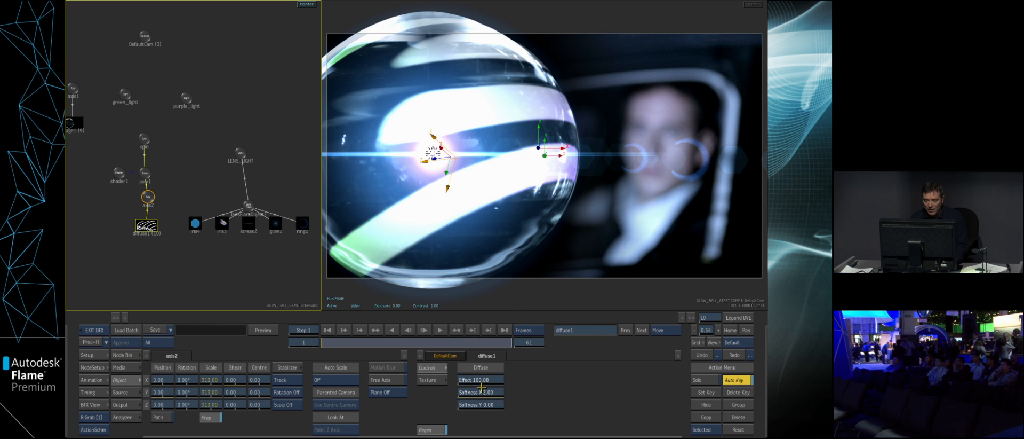
click(480, 404)
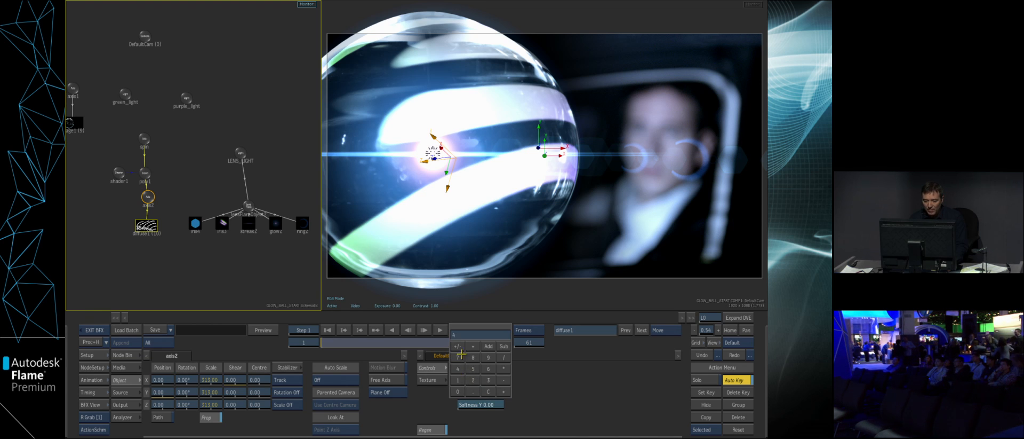
click(474, 335)
drag(276, 281, 252, 277)
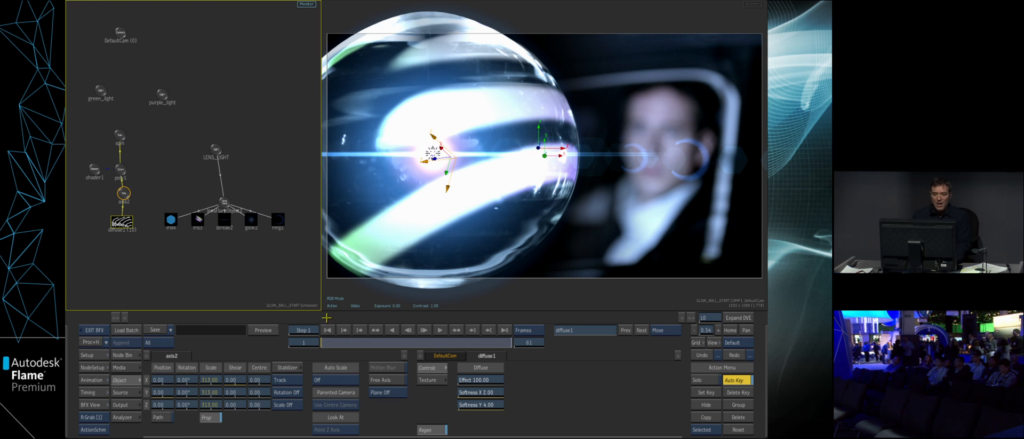
mouse_move(336, 346)
mouse_down()
mouse_move(403, 325)
mouse_move(345, 337)
mouse_move(311, 324)
mouse_move(423, 326)
mouse_move(449, 338)
mouse_up()
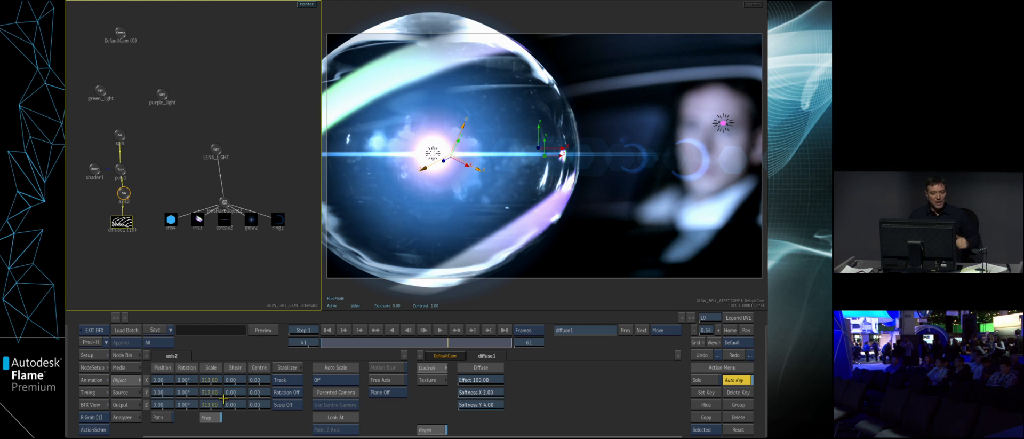
- Using Gateway Import, browse the images directory of 3_TOTAL_CONTROL and preview the NORMAL pass of the master layer
mouse_move(67, 399)
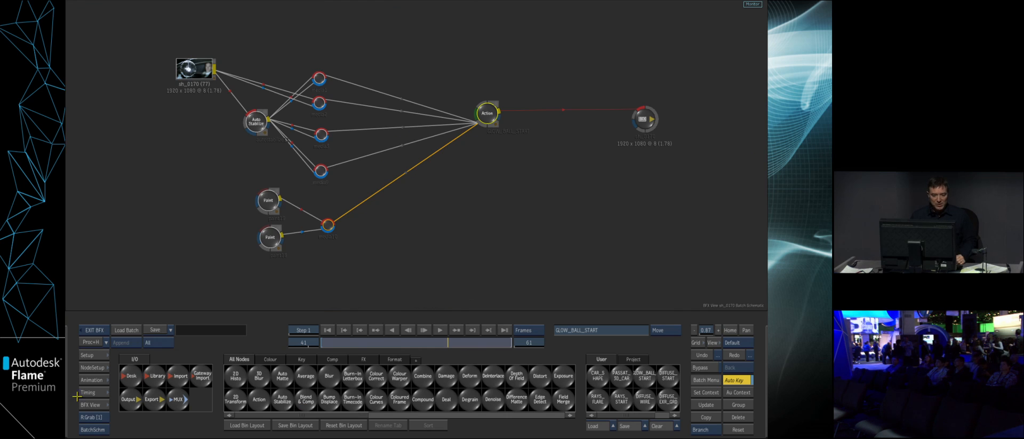
click(202, 376)
click(208, 19)
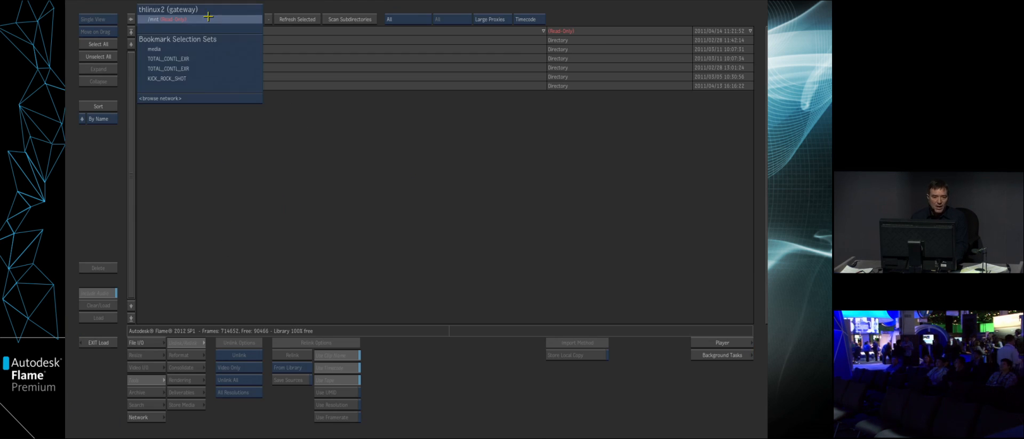
click(209, 55)
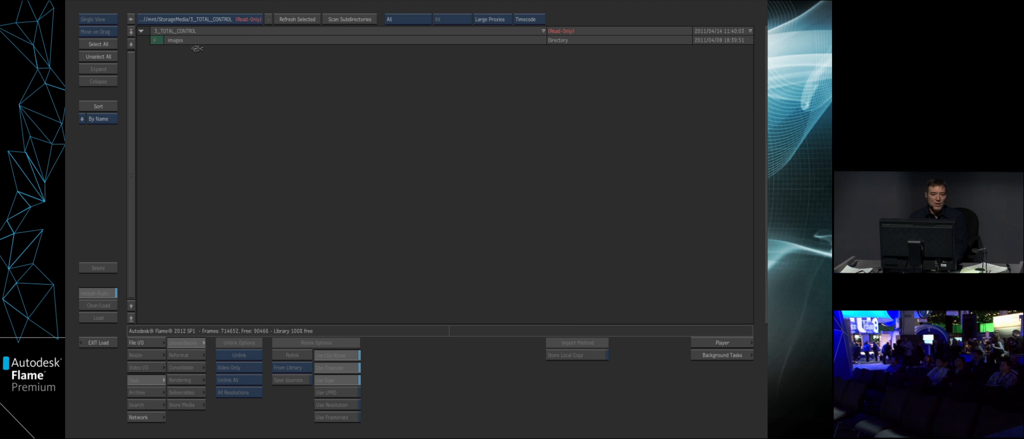
click(202, 98)
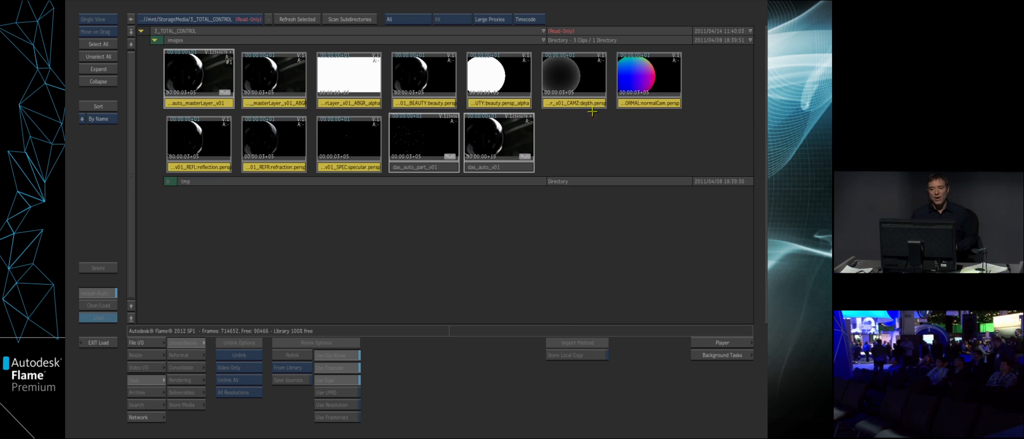
click(646, 104)
mouse_move(767, 181)
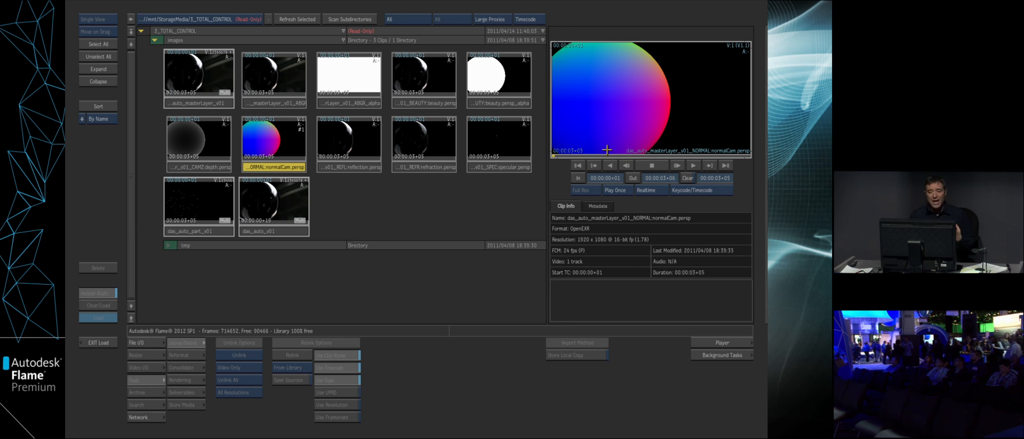
- Load the multi-pass das_auto_masterLayer_v01 clip into the batch schematic and expand its Gateway Import node to list the render passes
mouse_move(766, 243)
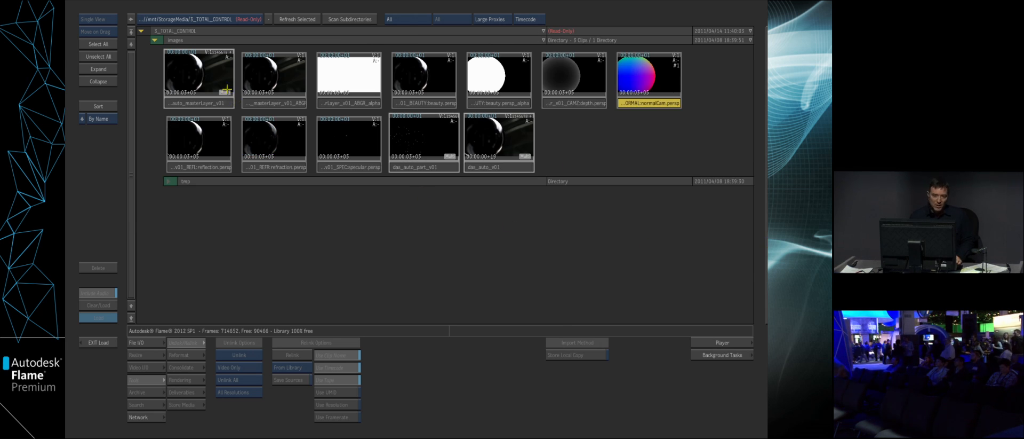
click(227, 89)
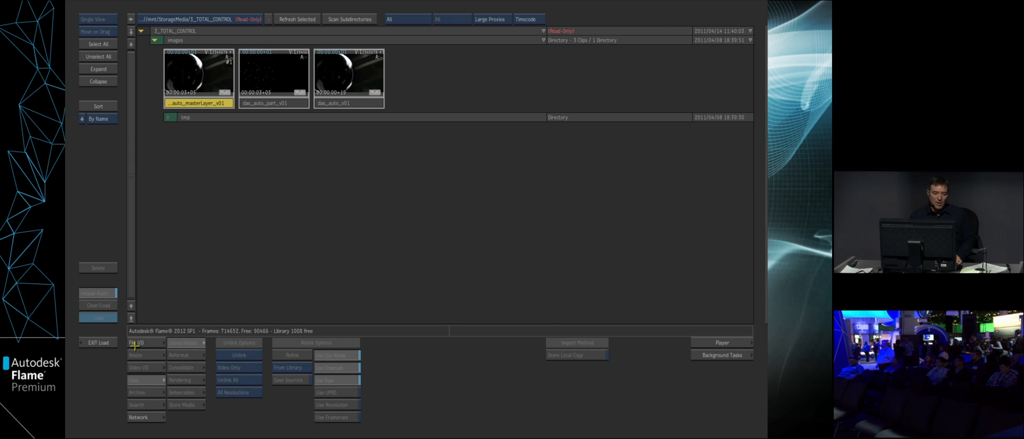
click(98, 317)
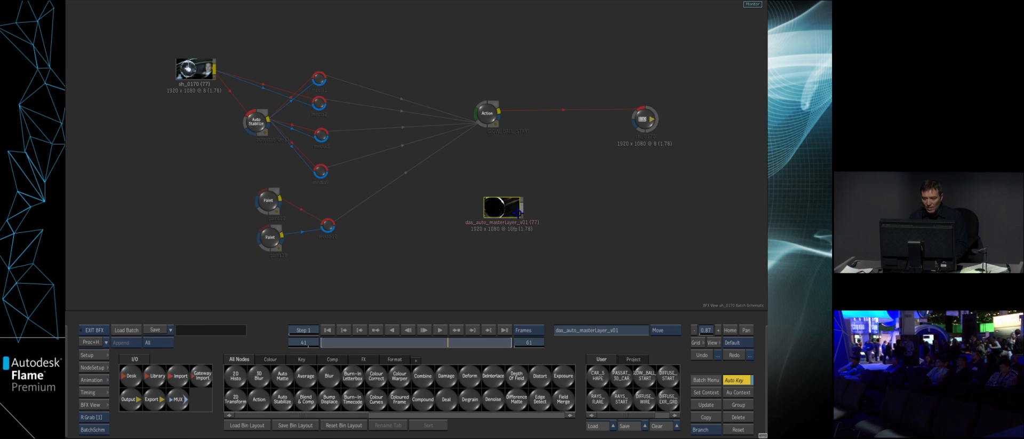
click(518, 215)
drag(518, 264, 597, 257)
drag(533, 171, 521, 191)
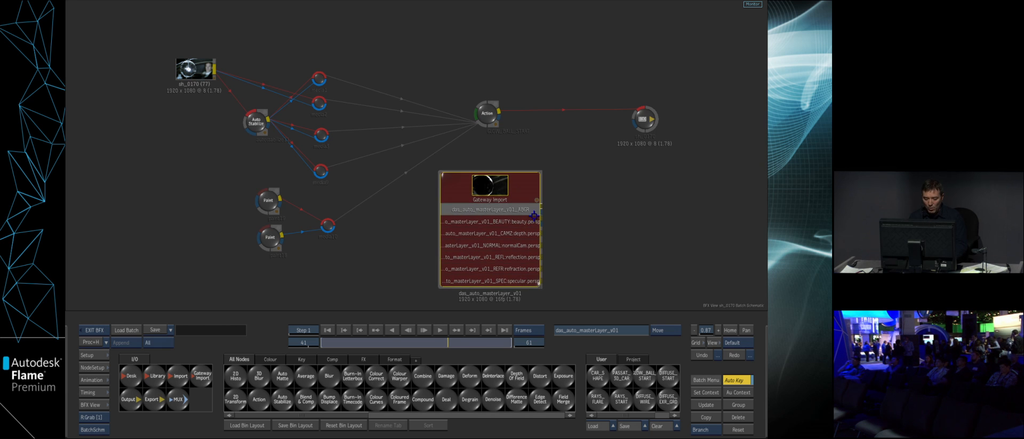
- View the render passes of the master layer's Gateway Import node one after another, including the normal pass
key(F4)
key(F4)
key(F4)
key(F4)
key(F4)
key(F4)
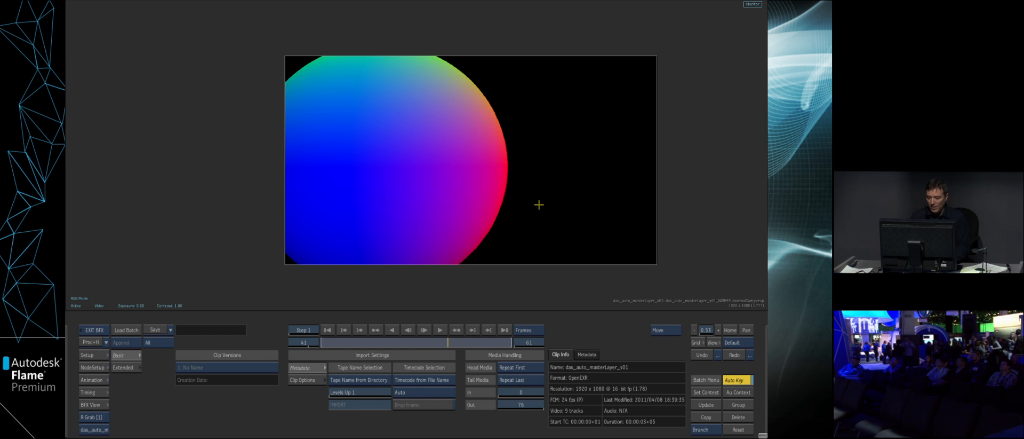
key(F4)
key(F4)
key(F4)
key(F4)
key(Escape)
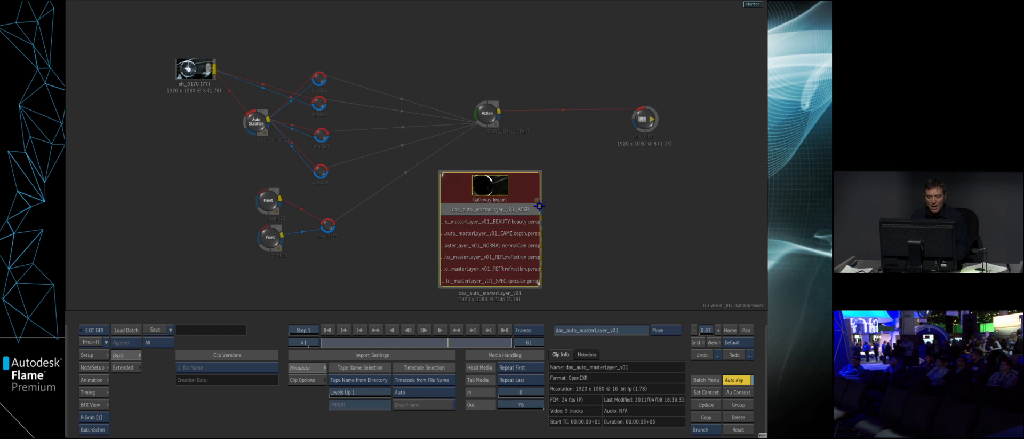
- Insert a second Action node between the existing Action and the output, and arrange two media inputs below it
mouse_move(67, 400)
drag(259, 401, 674, 146)
drag(604, 123, 620, 150)
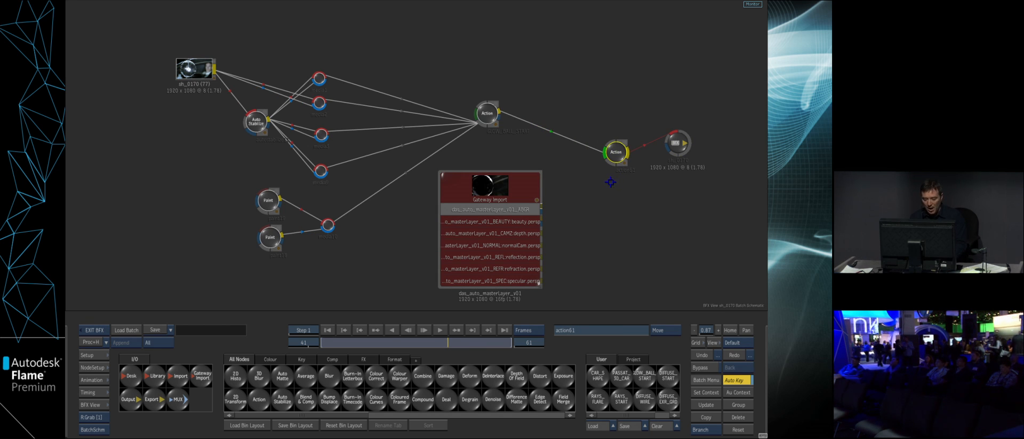
drag(586, 201, 590, 242)
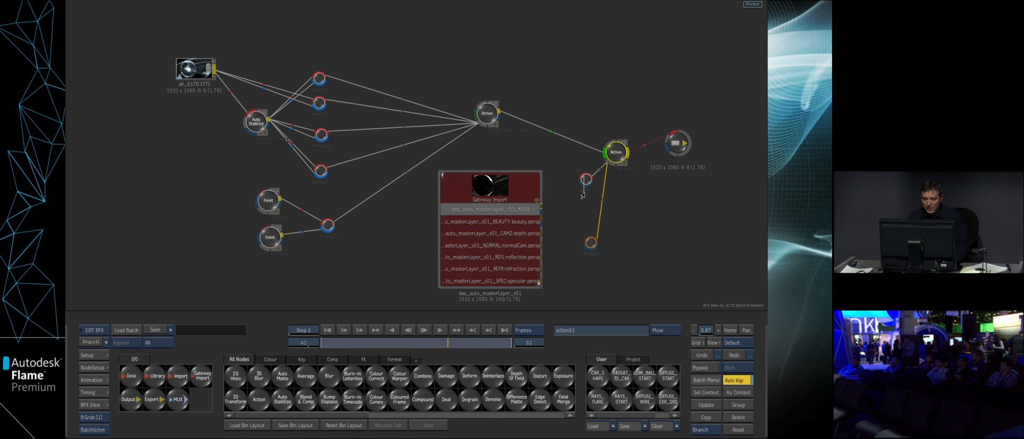
drag(583, 187, 584, 192)
drag(616, 153, 615, 153)
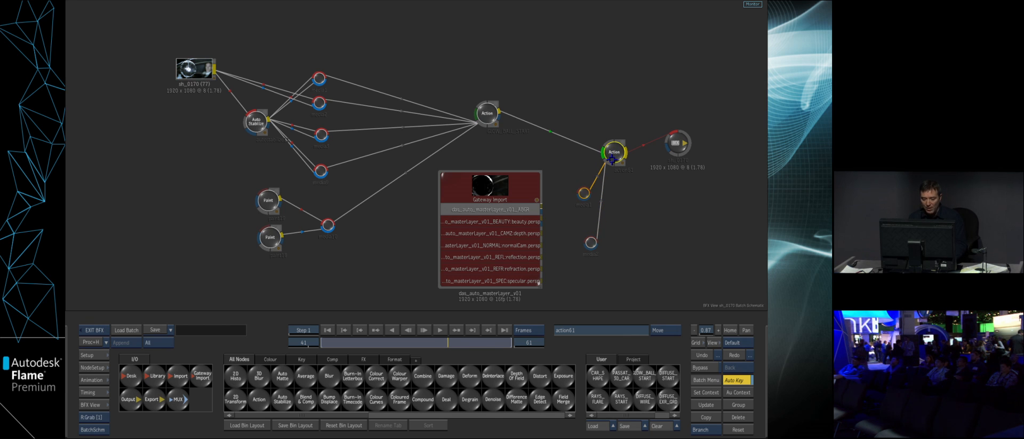
- Feed Gateway Import passes into the new Action's two media, with the NORMAL pass as media 2, and view the result
double_click(612, 158)
key(Escape)
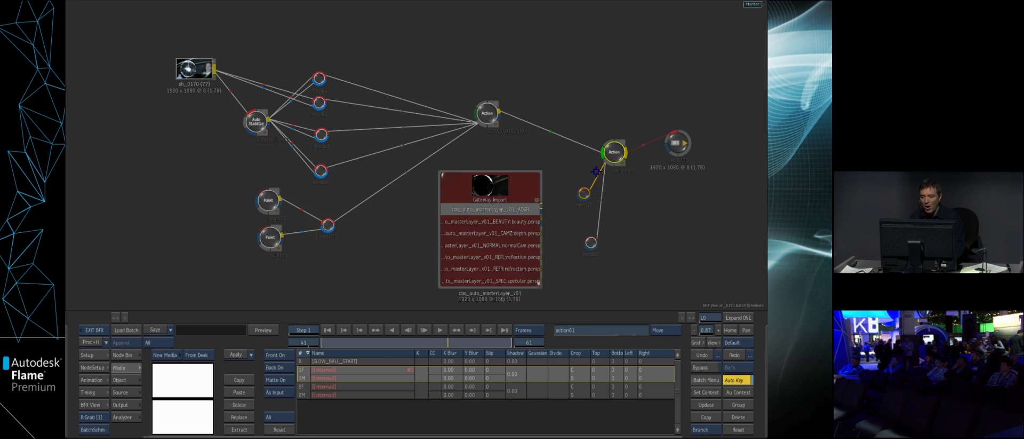
drag(585, 193, 573, 257)
key(F4)
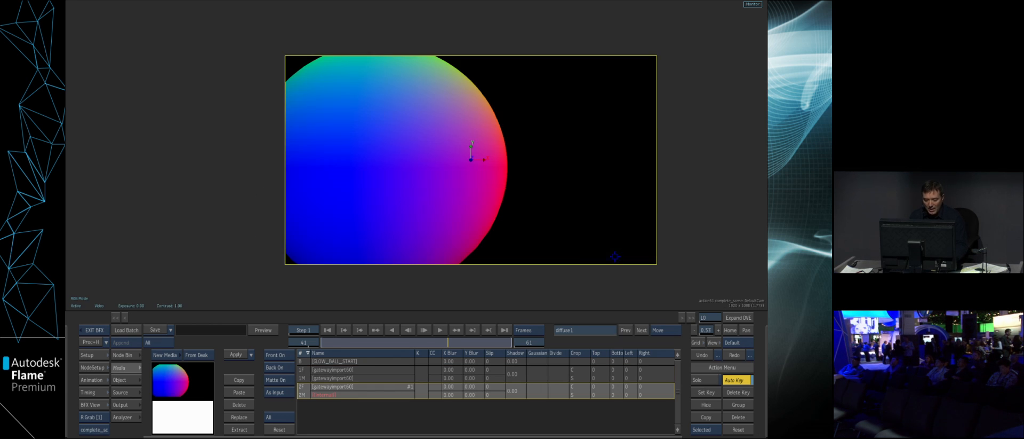
- Show the Action schematic beside the result with a wider result view, and delete image2, the normal pass, with its axis
key(alt+2)
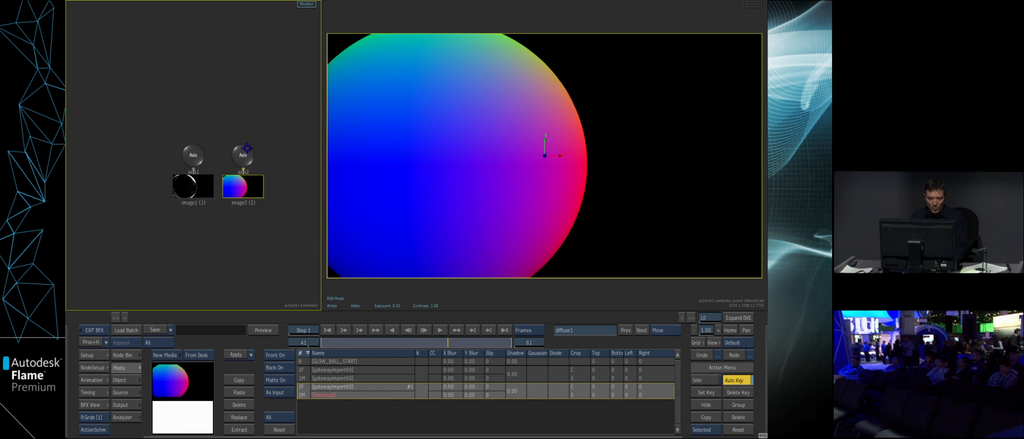
drag(247, 148, 176, 398)
drag(138, 435, 139, 437)
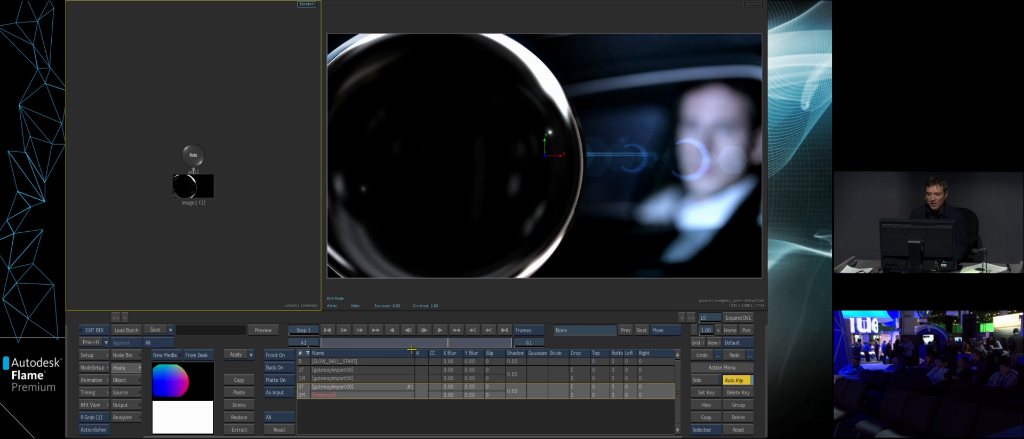
drag(321, 303, 239, 303)
drag(523, 155, 559, 255)
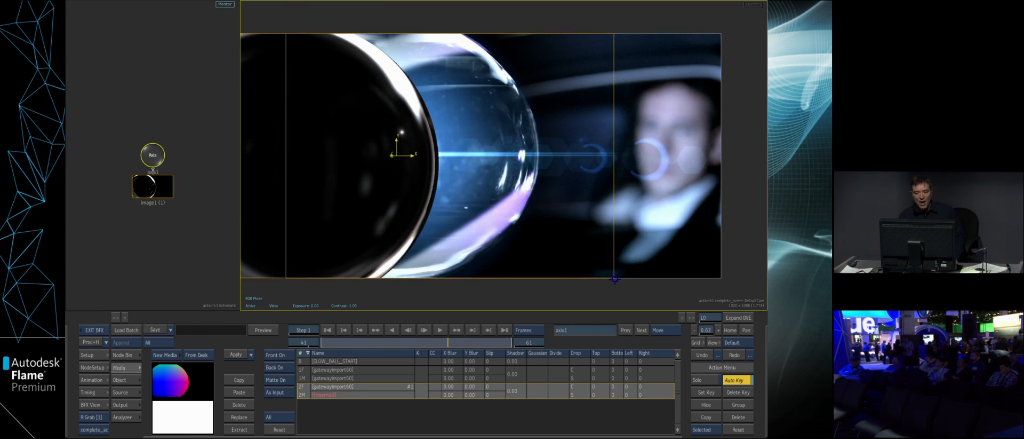
click(703, 355)
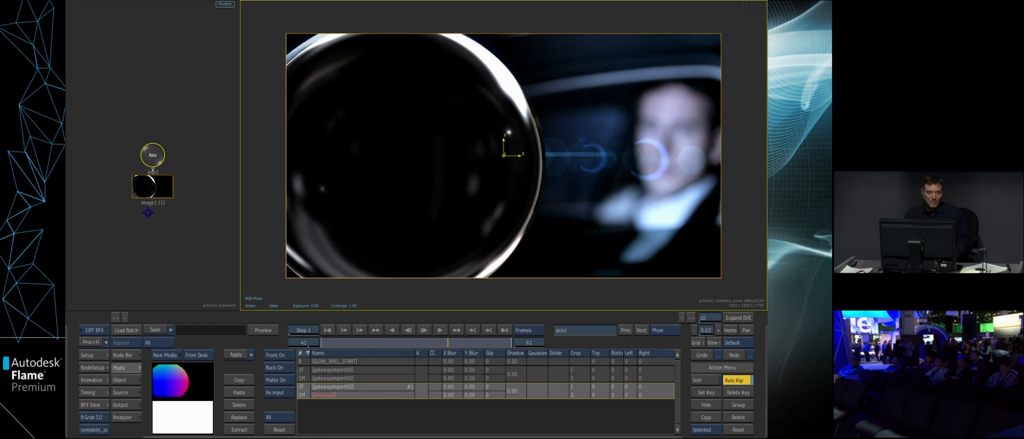
- Add two Light nodes beside the glass ball's image1 in the Action schematic
drag(200, 234, 162, 212)
click(137, 354)
click(476, 362)
click(421, 398)
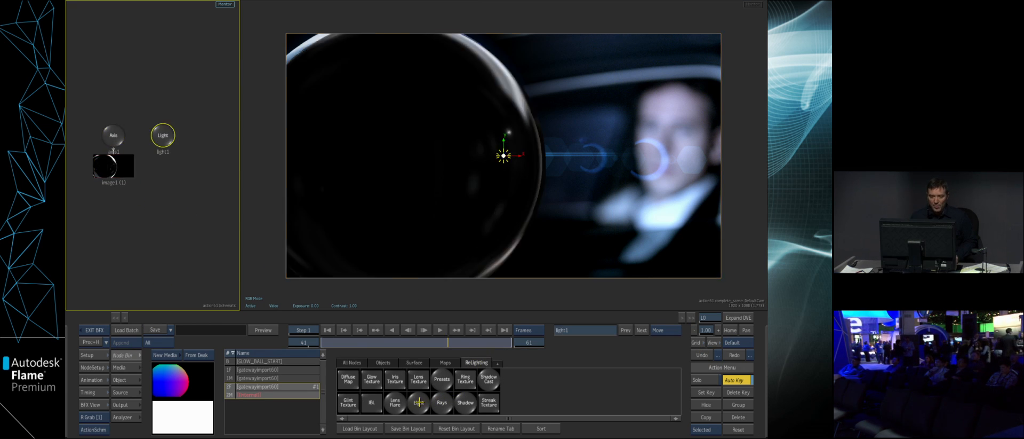
click(419, 402)
- Position light2 near the upper part of the glass ball and light1 near its lower left edge
double_click(212, 135)
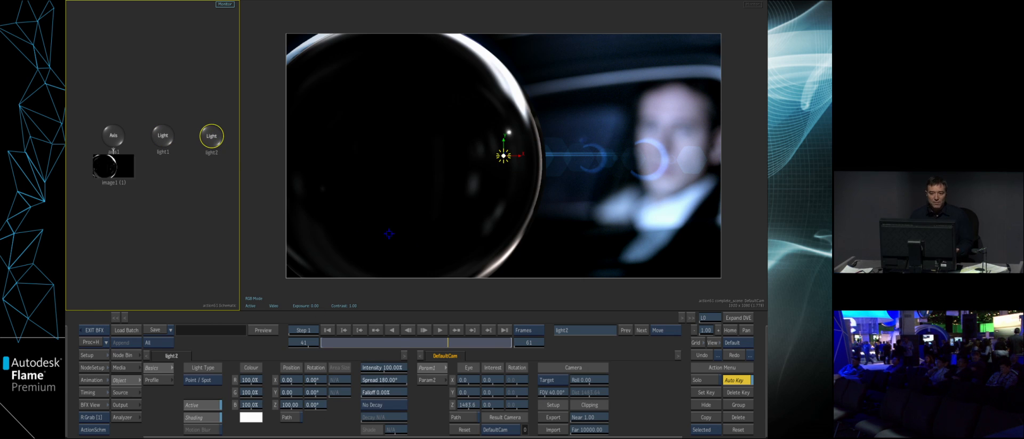
drag(292, 393, 379, 382)
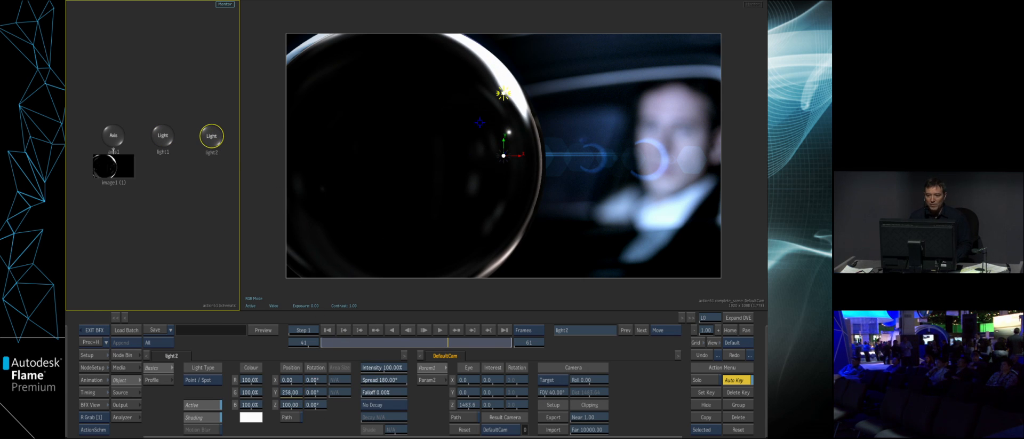
drag(505, 92, 457, 80)
click(167, 149)
drag(292, 393, 173, 392)
drag(504, 243, 321, 234)
- Set light2's intensity to 35% and its colour to yellow
drag(457, 81, 457, 82)
mouse_move(378, 366)
mouse_down()
mouse_move(395, 366)
mouse_move(365, 362)
mouse_move(408, 361)
mouse_move(392, 361)
mouse_up()
drag(249, 409, 251, 417)
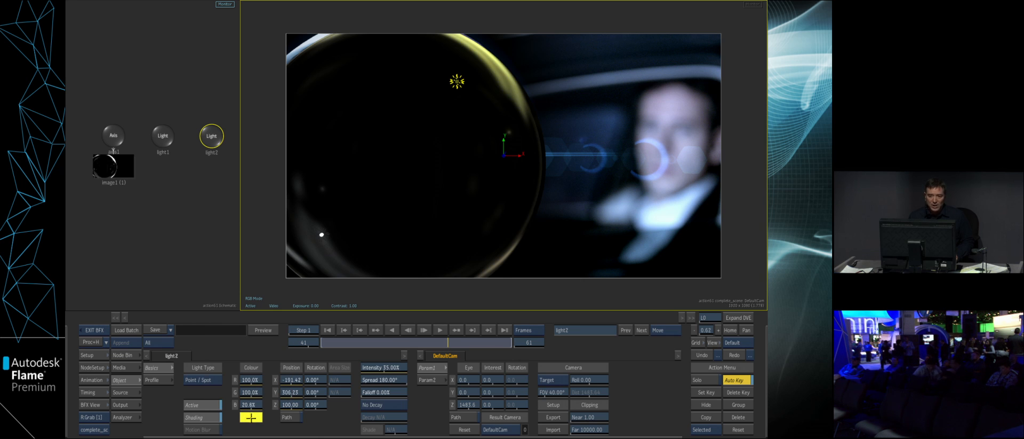
- Colour light1 purple and raise its intensity to 423%
click(322, 234)
click(251, 417)
mouse_move(240, 368)
mouse_down()
mouse_move(239, 394)
mouse_move(219, 366)
mouse_up()
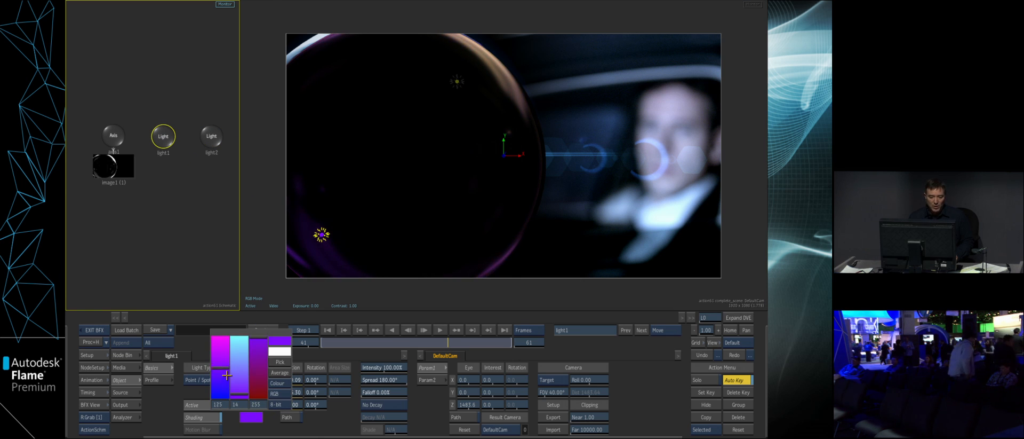
click(252, 417)
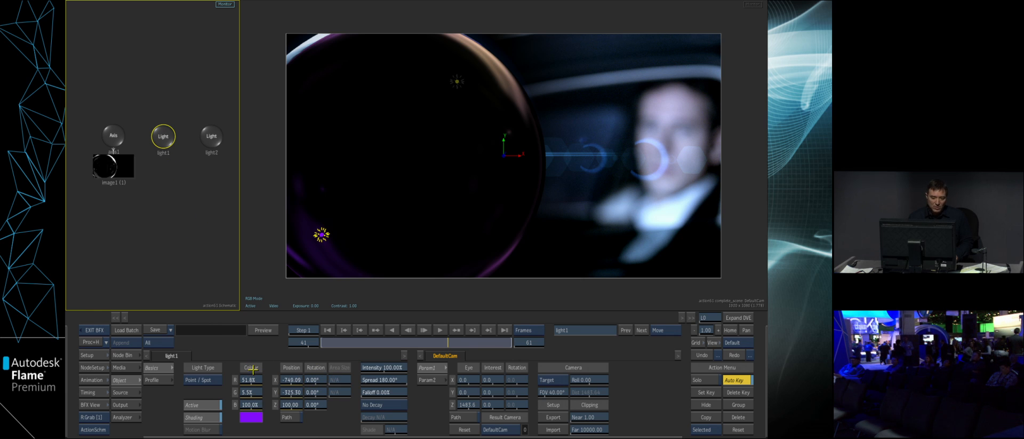
drag(390, 368, 472, 344)
- Nudge light2 slightly down and left to about X -217, Y 285, and set its intensity to 34%
drag(457, 81, 450, 86)
drag(380, 367, 398, 362)
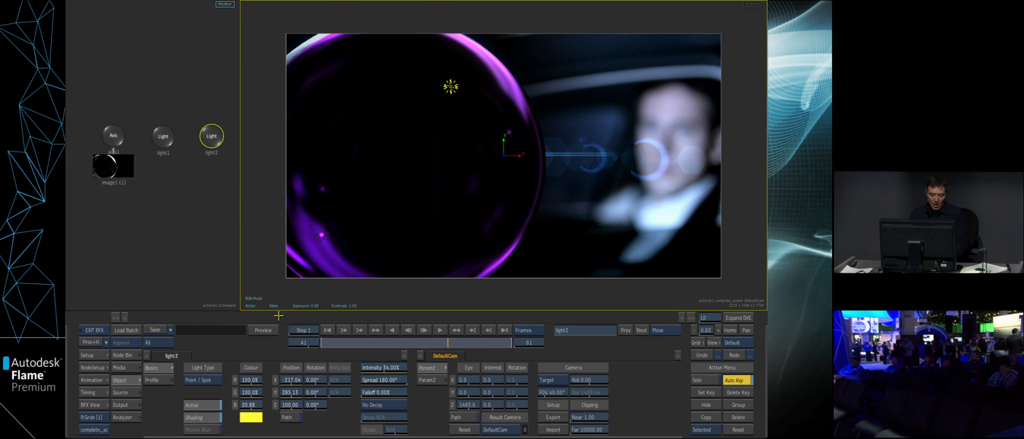
- Attach a Normal Map using the NORMAL pass of media 2 to image1
drag(141, 173, 158, 160)
click(139, 166)
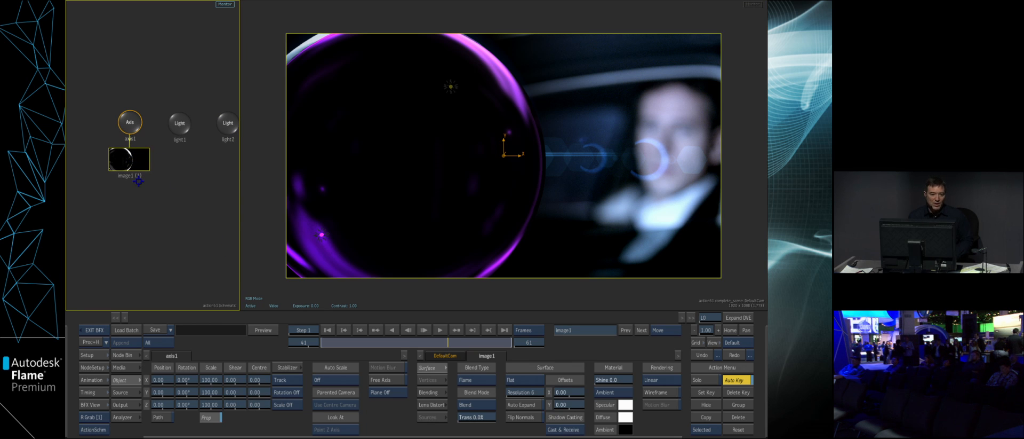
click(124, 367)
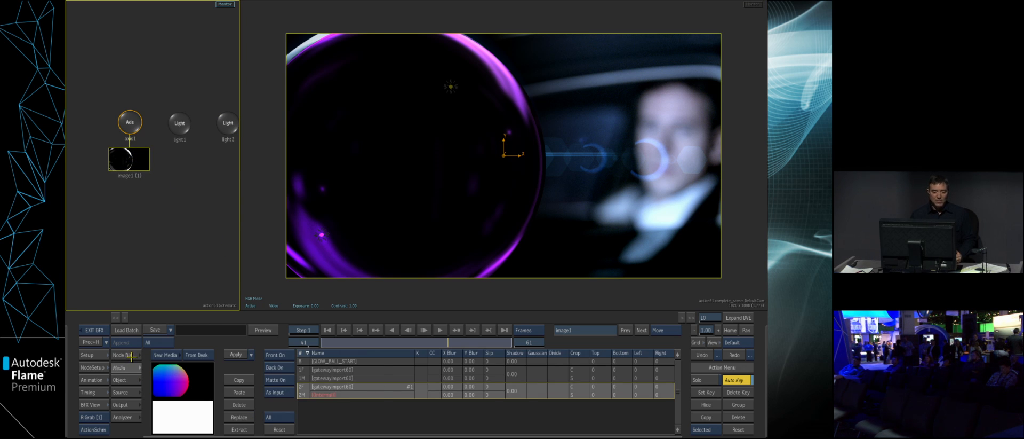
click(128, 355)
click(442, 364)
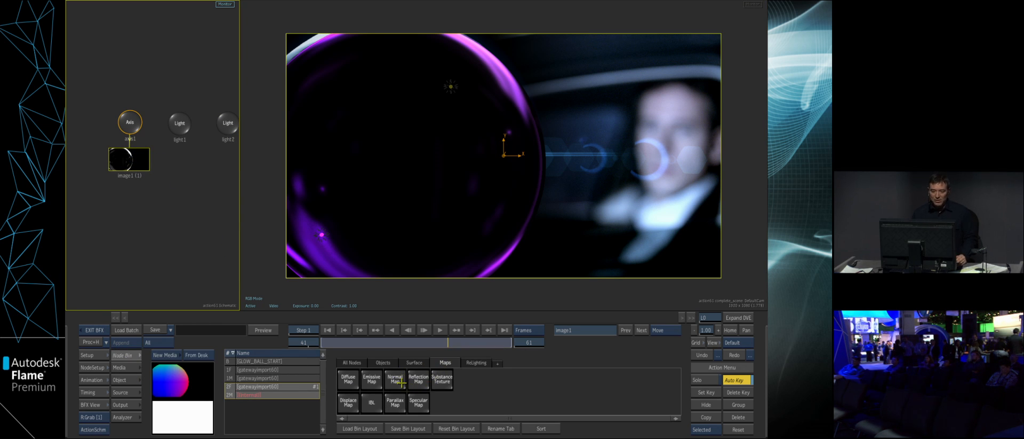
drag(395, 389, 178, 208)
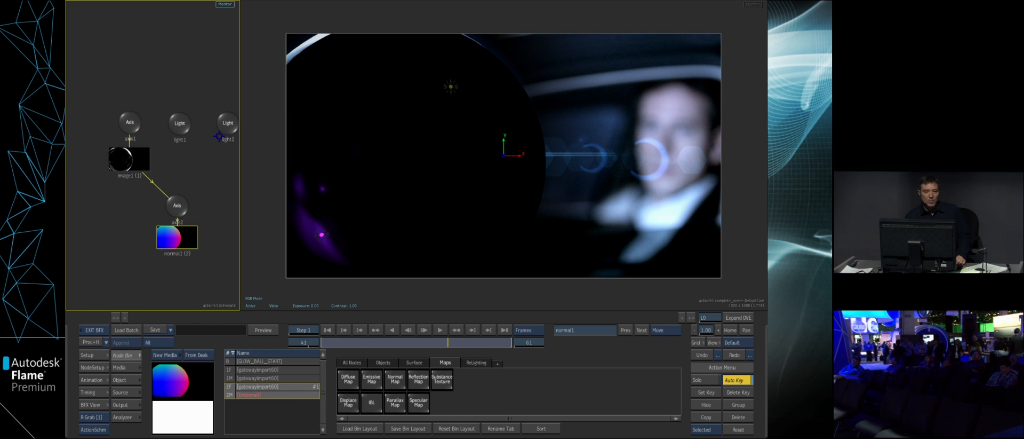
- Bring light2 forward to a Z position of about 890 and raise its intensity to 149%
click(207, 119)
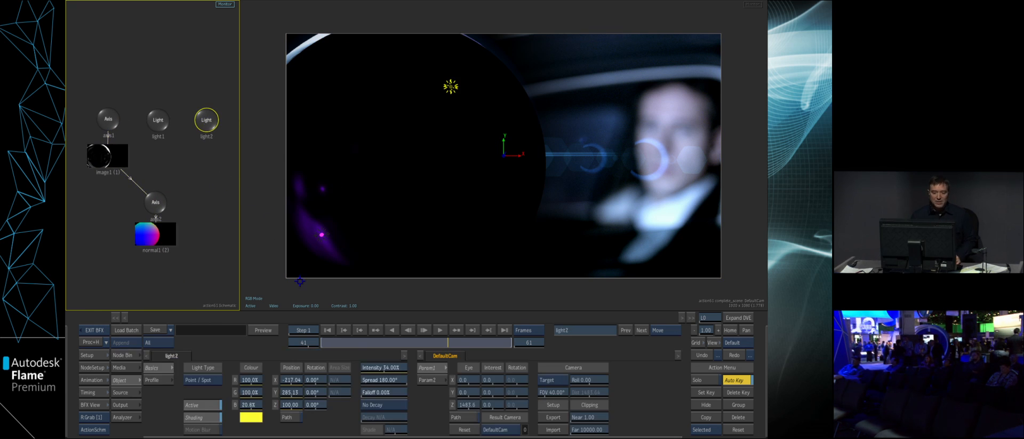
drag(290, 405, 296, 406)
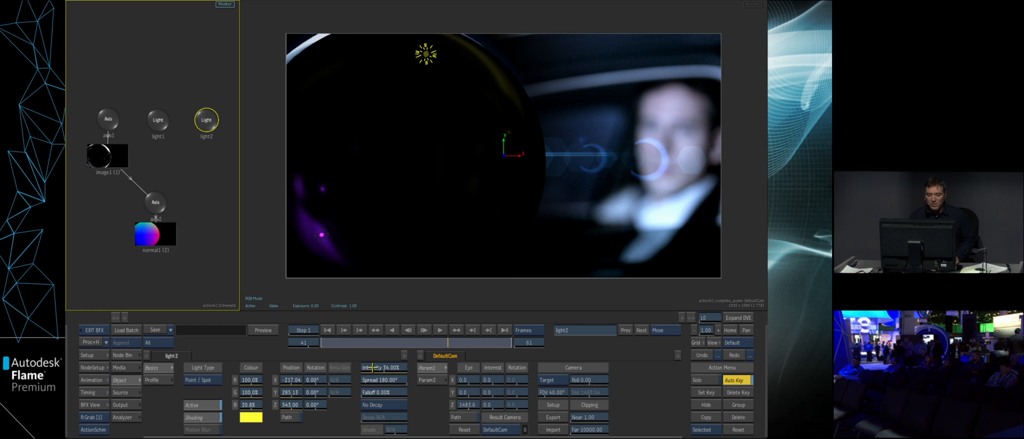
drag(383, 369, 420, 368)
drag(290, 406, 379, 428)
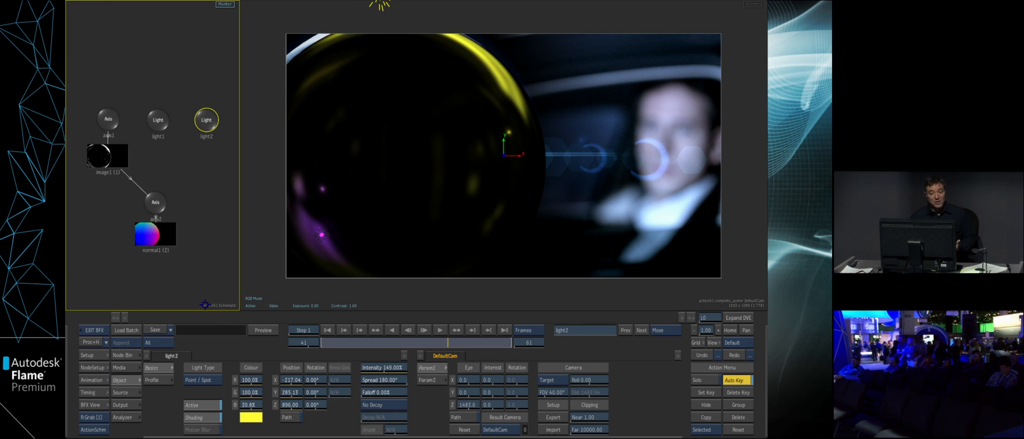
- Raise light1's intensity to about 438% and bring it forward to a Z position of about 300
click(157, 120)
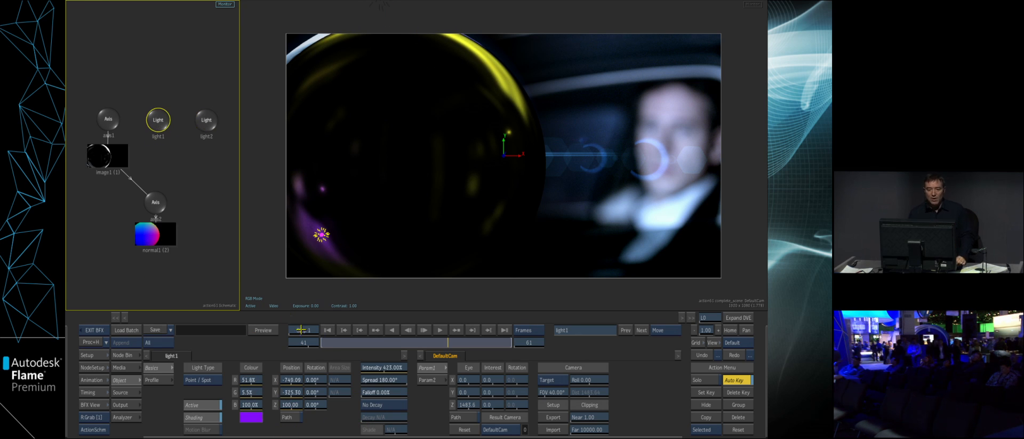
drag(373, 370, 389, 369)
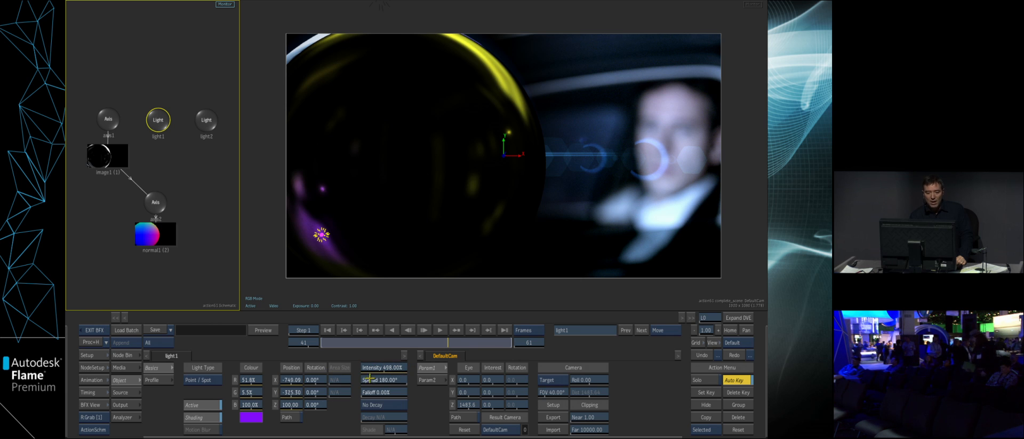
drag(287, 405, 358, 385)
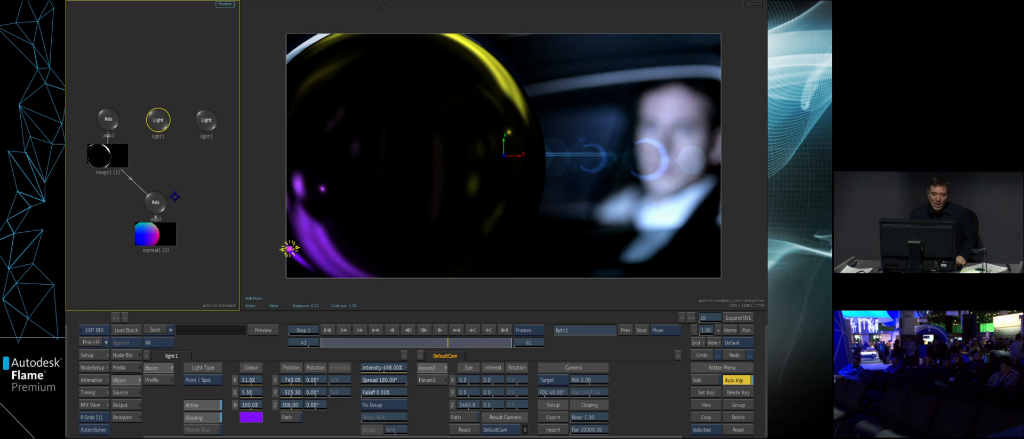
- Set image1's blend type to Photoshop and its blend mode to Linear Dodge
click(109, 155)
click(494, 382)
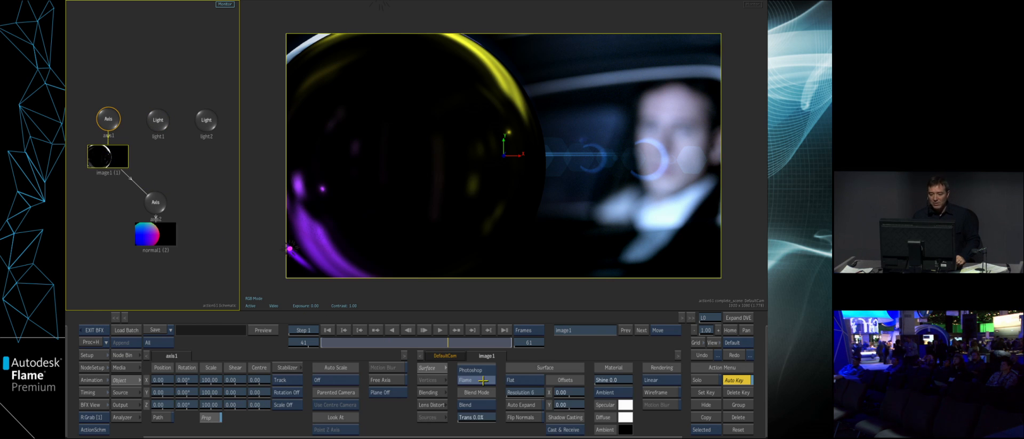
click(483, 372)
click(482, 404)
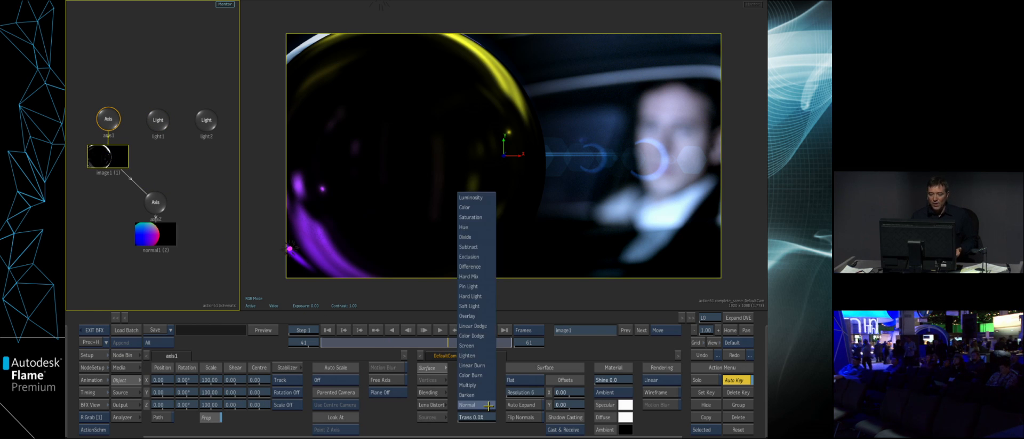
click(491, 326)
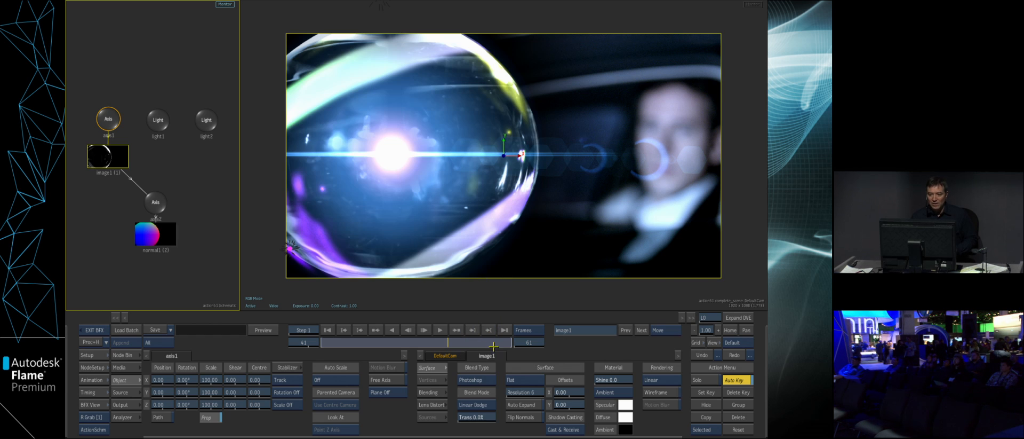
- Place light1 near the glass ball's lower left edge at about X -721, Y -232, and move light2 down over the ball
mouse_move(477, 417)
mouse_down()
mouse_move(488, 418)
mouse_move(473, 418)
mouse_up()
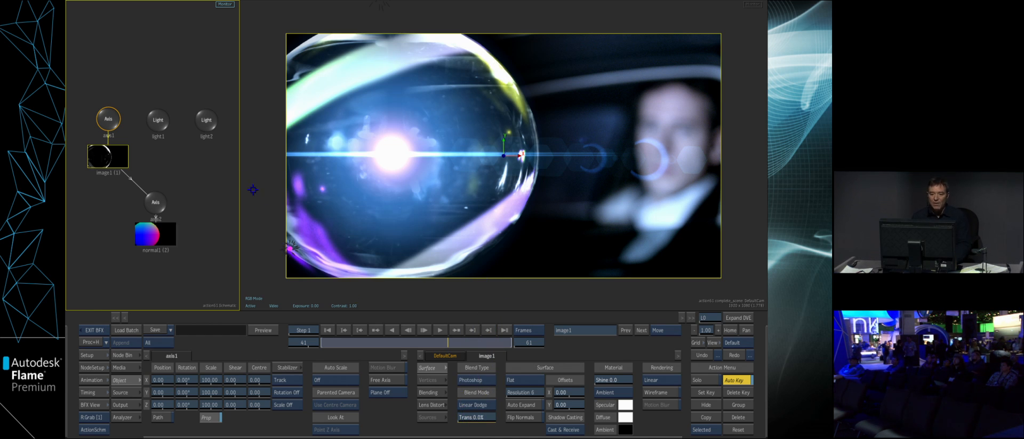
click(159, 122)
drag(296, 249, 286, 223)
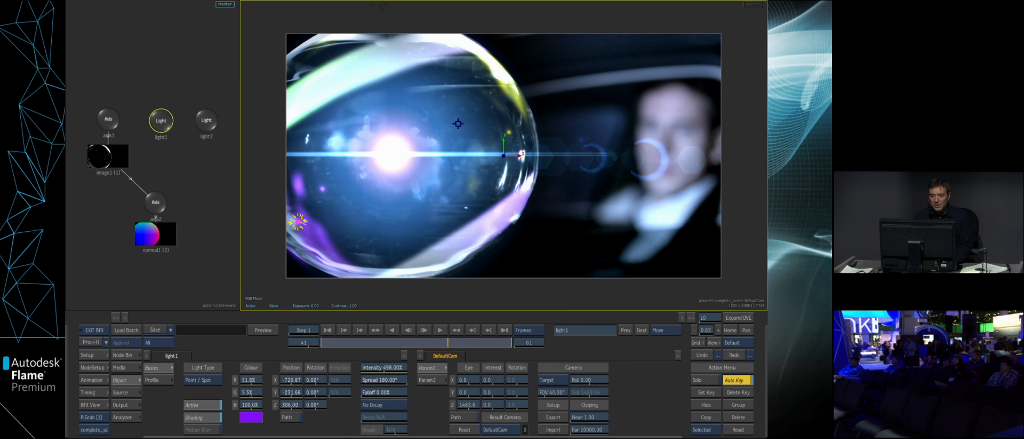
click(208, 122)
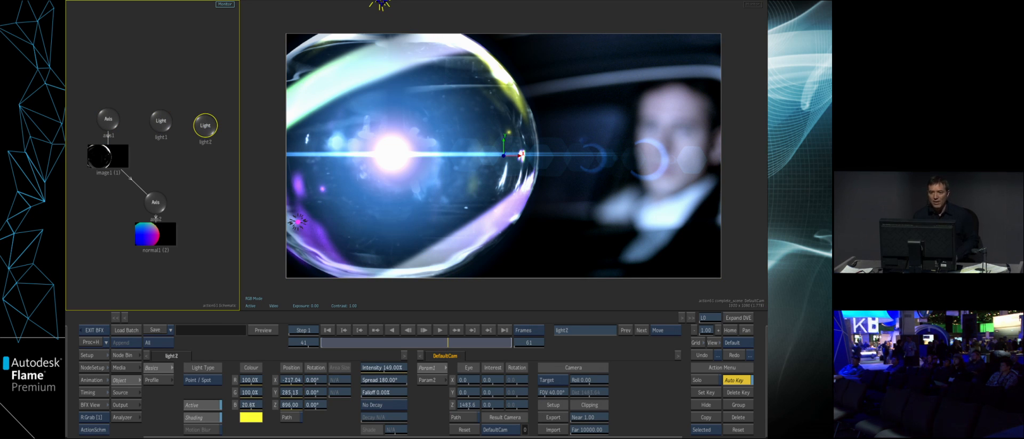
drag(387, 5, 449, 85)
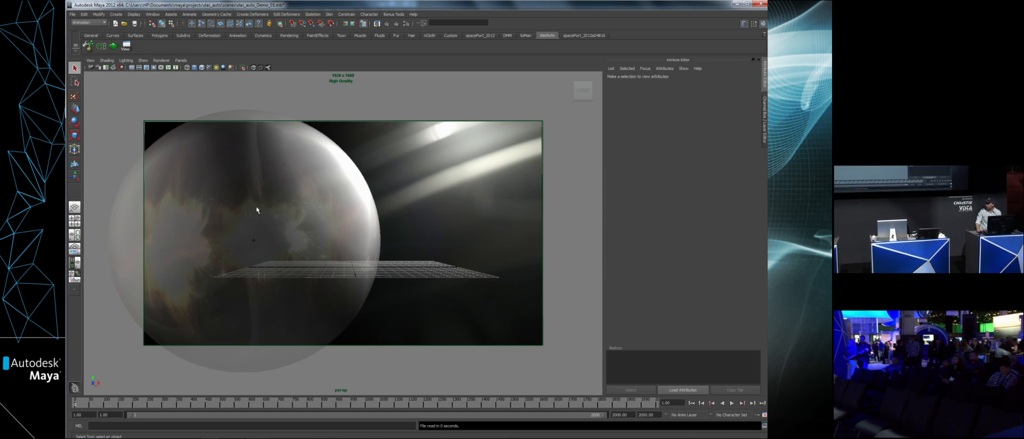
- In Maya, fill the sphere with nParticles using Particle Fill at resolution 15 with close packing and a new solver
click(275, 206)
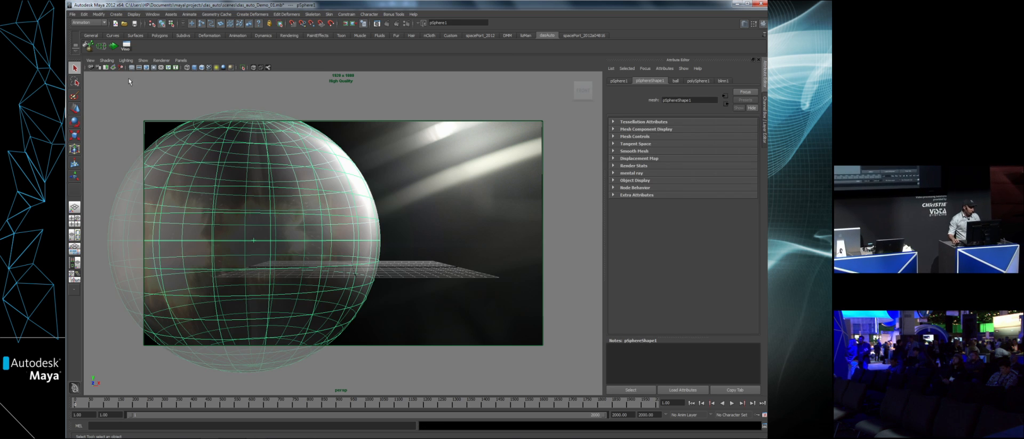
click(89, 45)
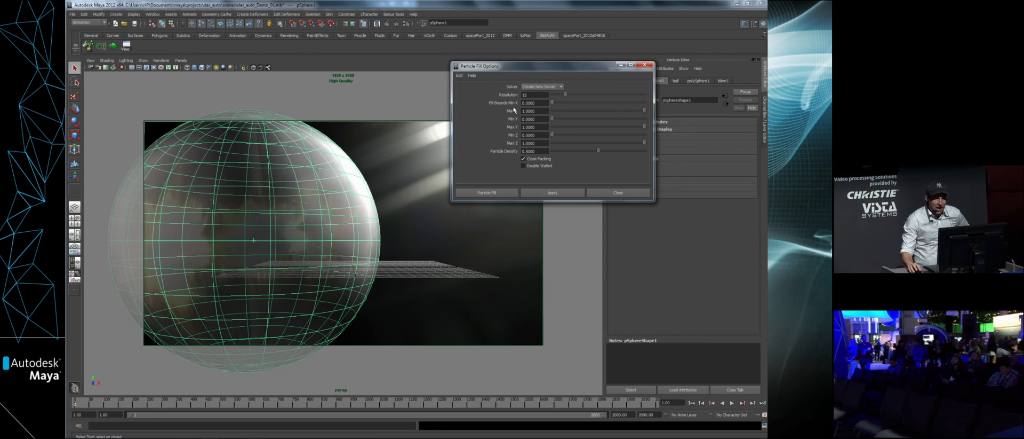
click(552, 193)
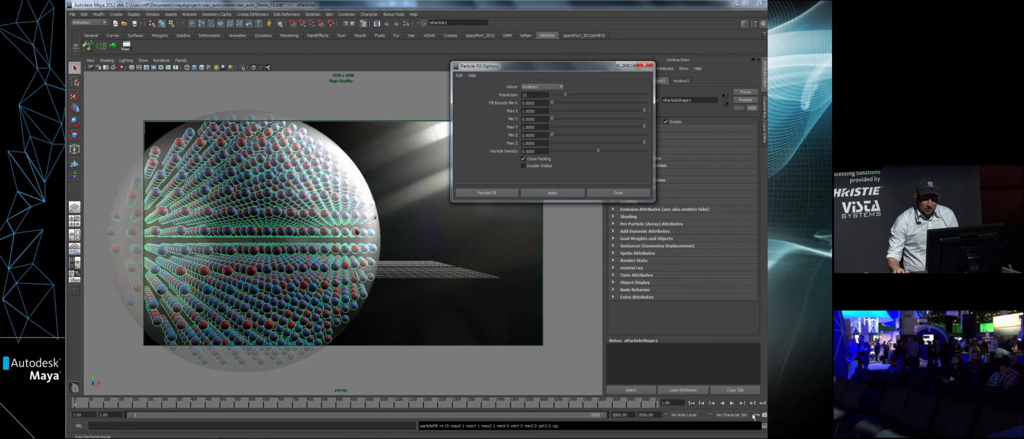
- Play the particle simulation and return to the first frame
click(732, 404)
click(732, 403)
click(692, 404)
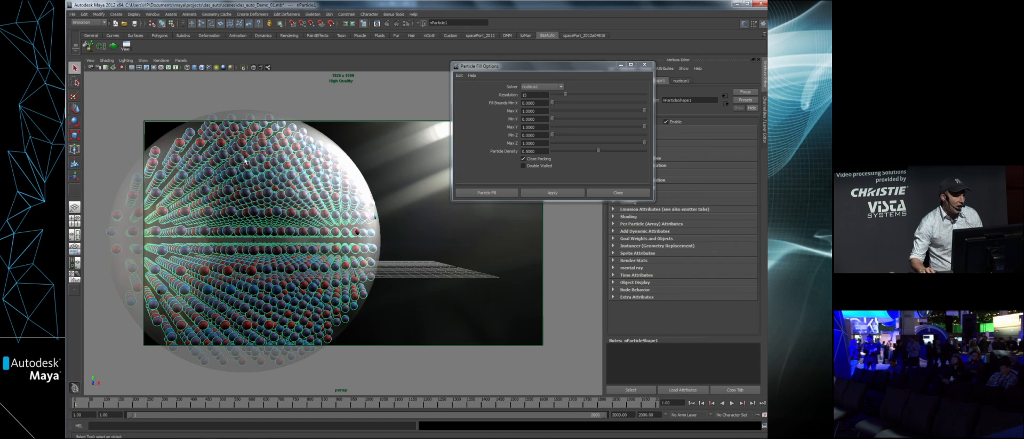
- Add a volume axis field for the particles and replace its attributes with the saved preset
click(101, 47)
key(w)
drag(351, 264, 437, 263)
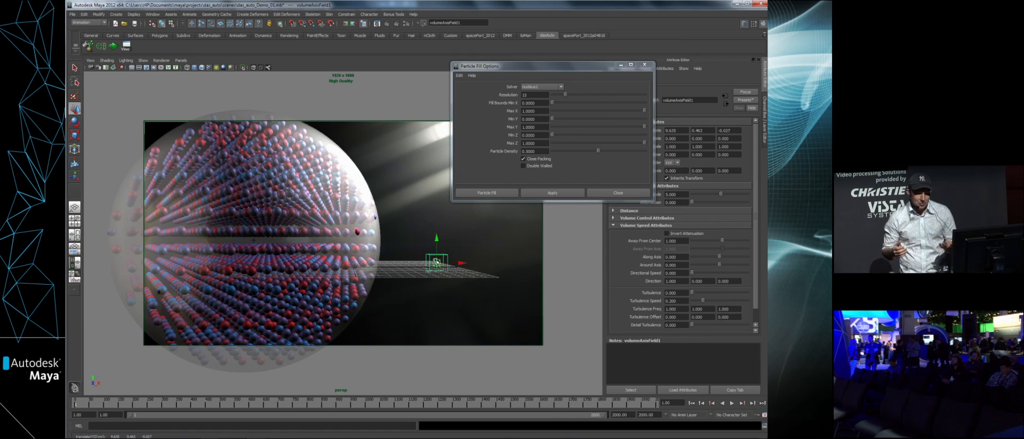
click(644, 64)
click(745, 99)
mouse_move(715, 119)
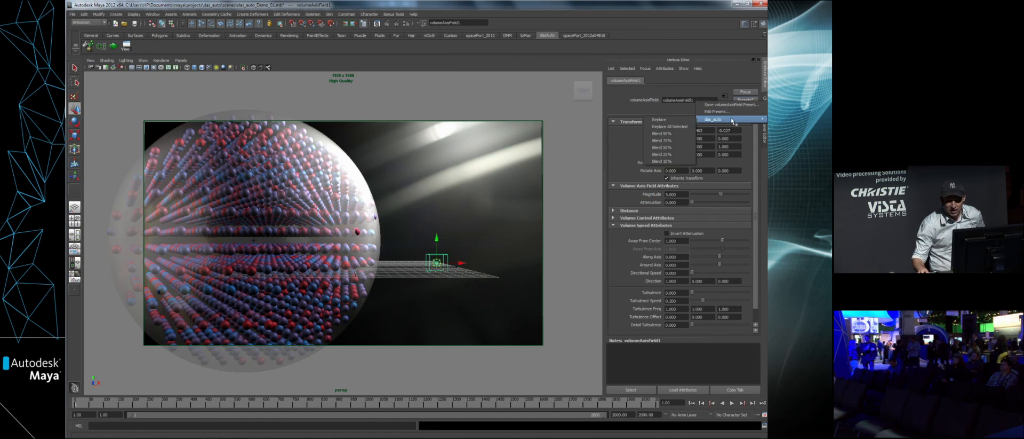
click(670, 121)
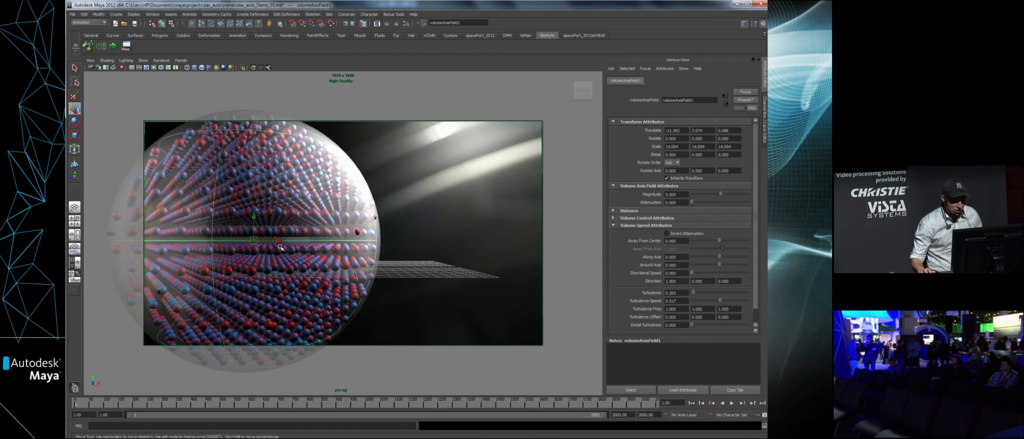
- Run the particle simulation and raise the volume axis field's magnitude while it plays
key(alt+v)
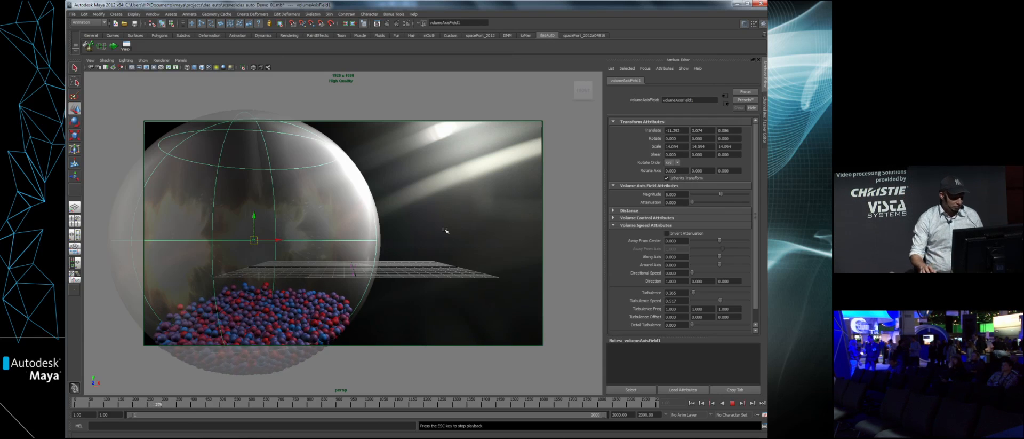
key(e)
key(r)
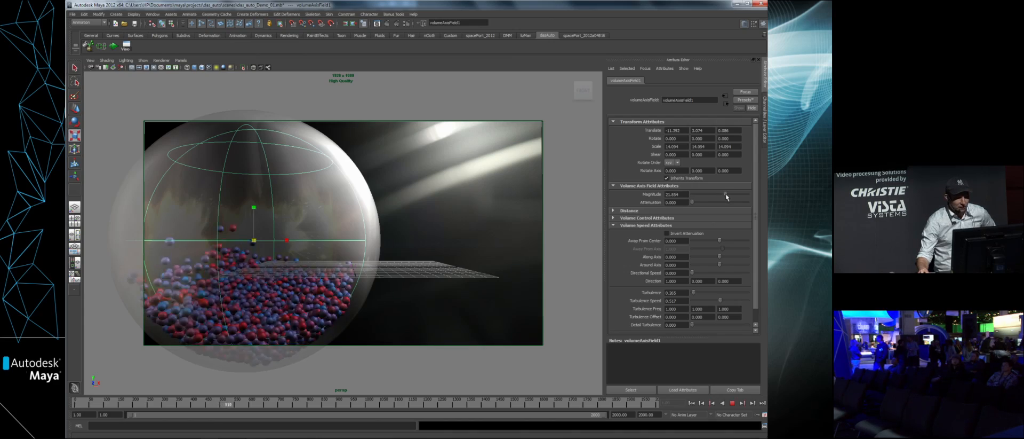
drag(724, 197, 722, 196)
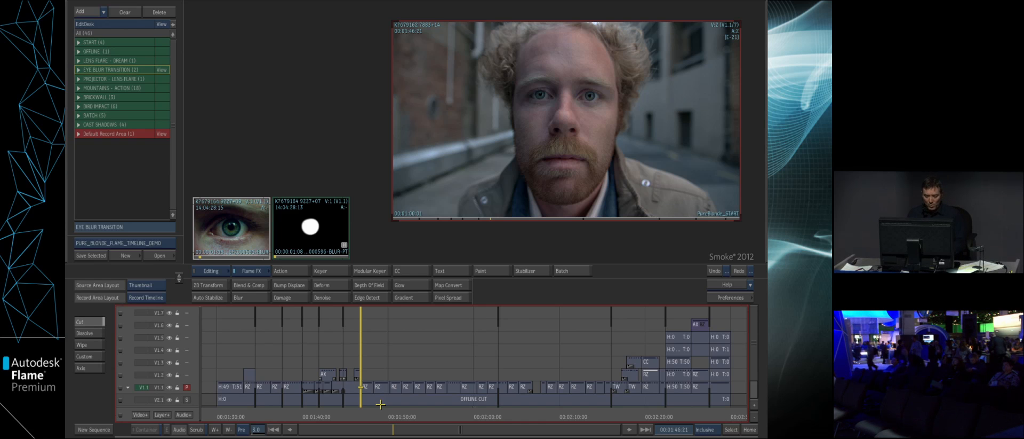
- Back in the Flame timeline, go to the shot of the man at 00:01:34:12, select it and open it in Batch FX
key(Up)
key(Up)
key(Up)
key(Up)
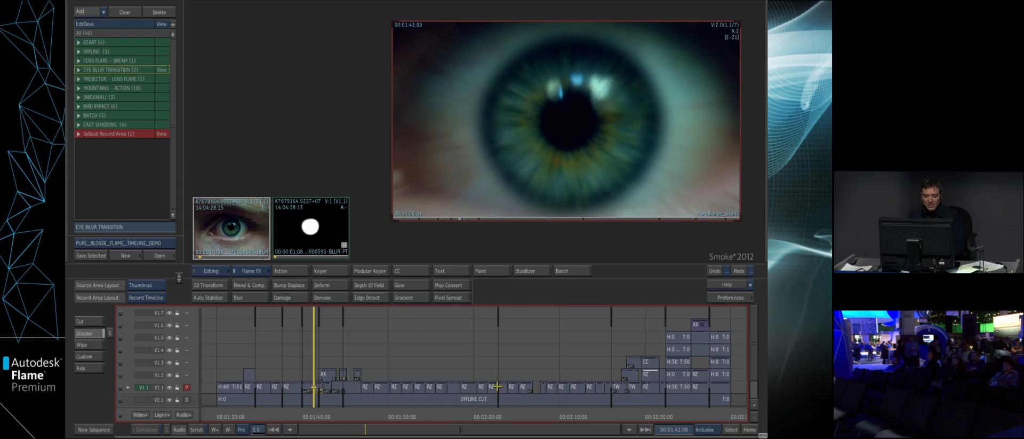
key(Up)
key(Up)
key(Up)
key(Up)
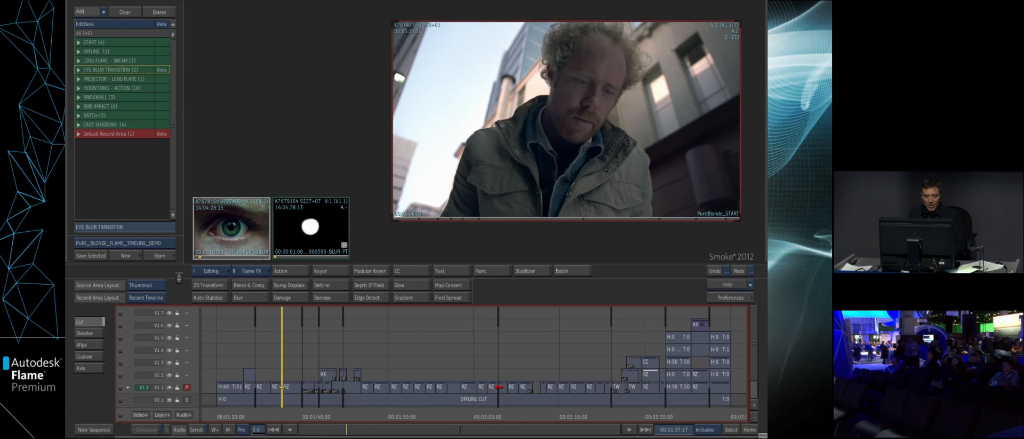
key(Up)
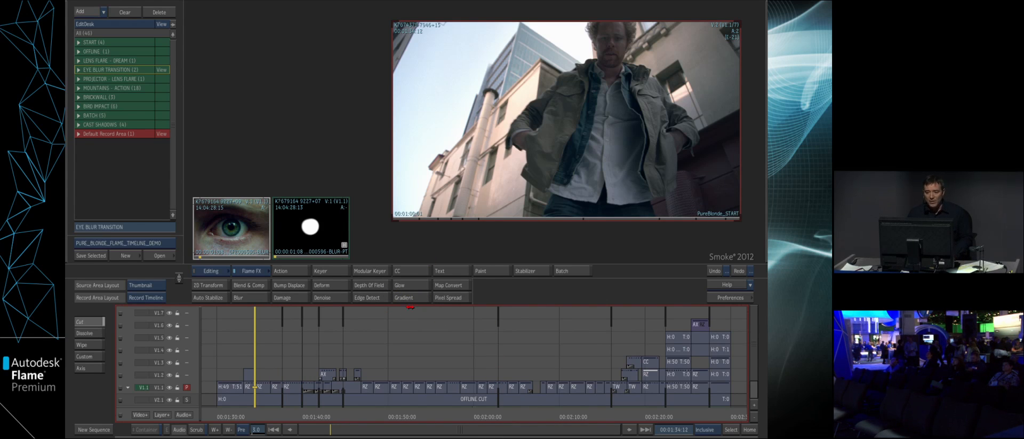
click(262, 387)
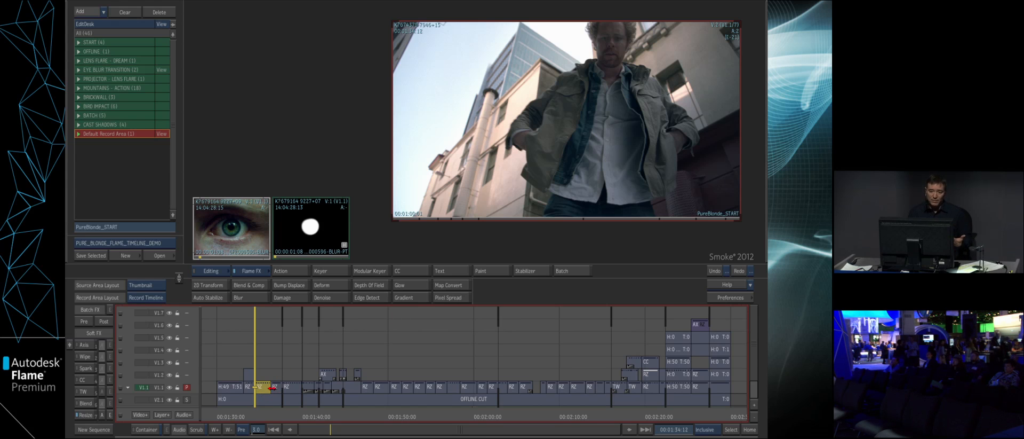
click(262, 414)
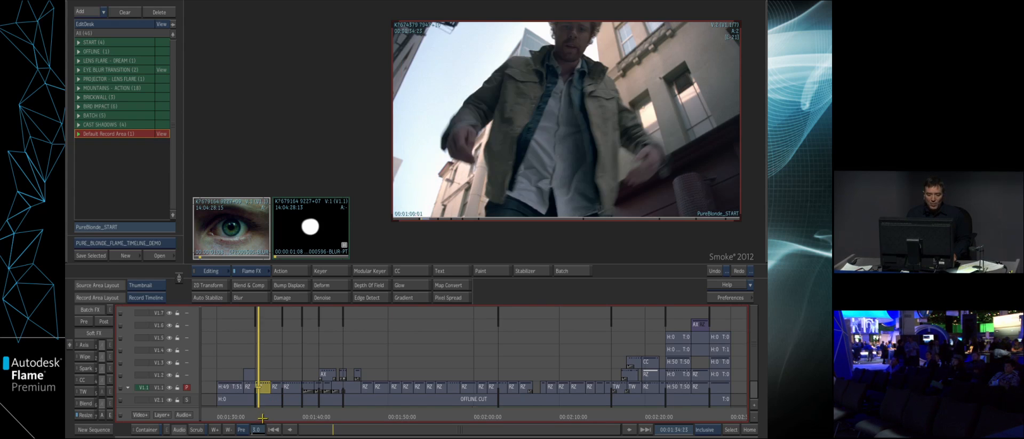
drag(261, 414, 271, 412)
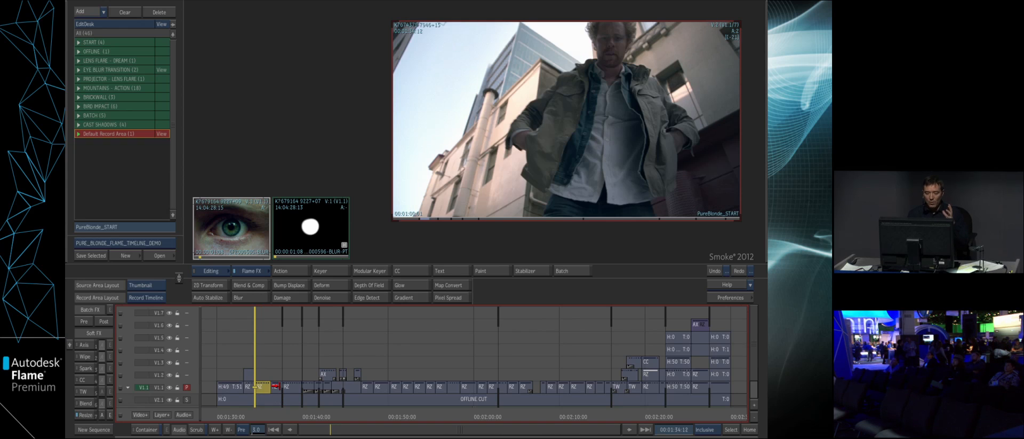
click(83, 322)
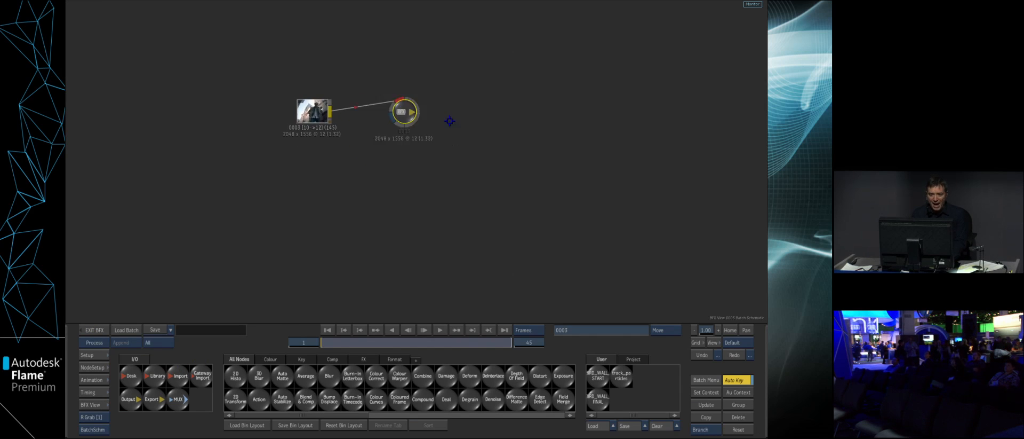
- Insert an Action node between the clip and the output, and connect the clip to its media input as front and matte
drag(260, 399, 400, 114)
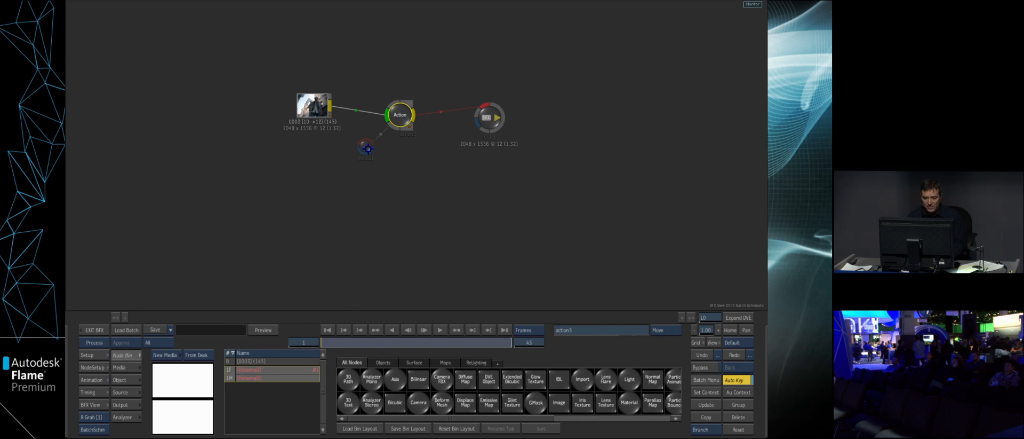
mouse_move(362, 146)
mouse_down()
mouse_move(364, 116)
mouse_move(345, 98)
mouse_move(379, 147)
mouse_up()
double_click(412, 123)
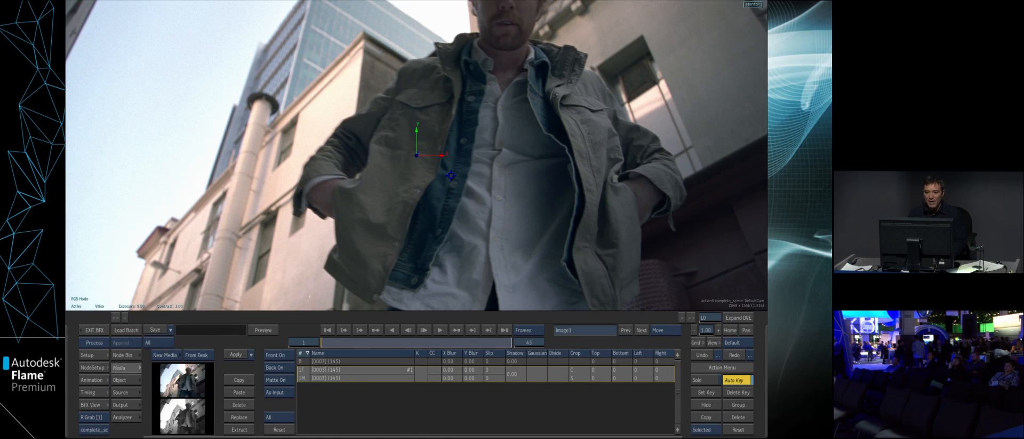
drag(417, 154, 395, 153)
click(699, 354)
- Open the keyer for Action's media 1, set it to Luminance and go to frame 14
double_click(421, 372)
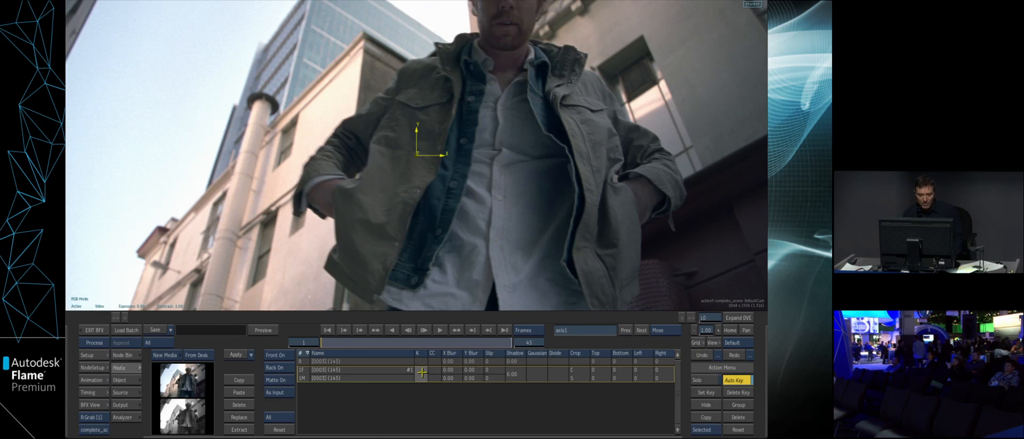
click(160, 429)
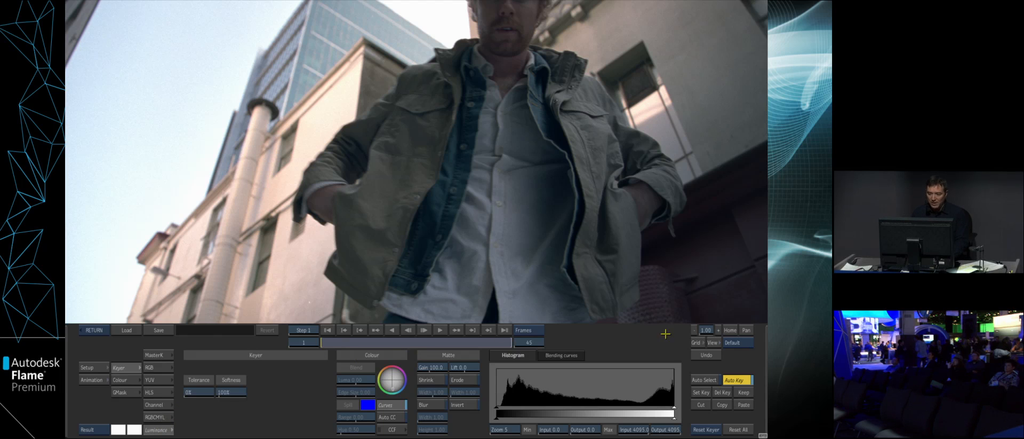
click(730, 330)
mouse_move(368, 340)
mouse_down()
mouse_move(394, 341)
mouse_move(377, 339)
mouse_up()
- Tighten the luminance matte's input range in the highlights to isolate the sky, invert the matte and return to Action
key(F4)
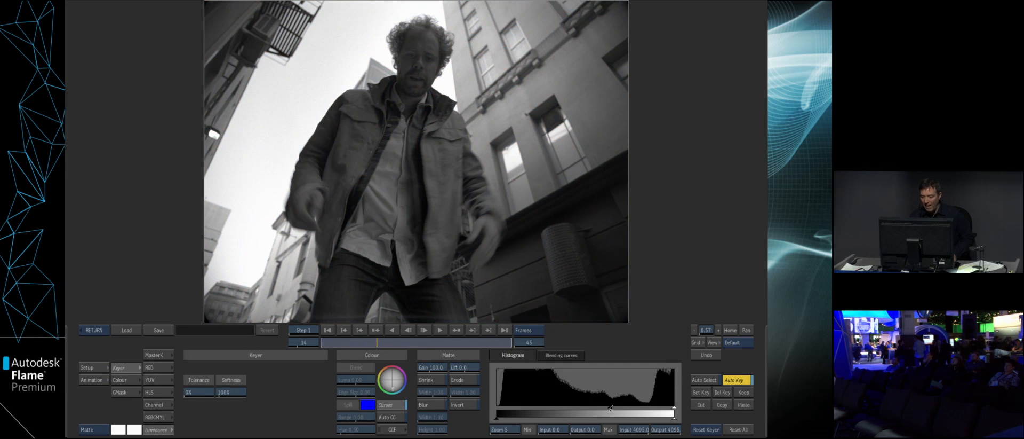
mouse_move(637, 408)
mouse_down()
mouse_move(663, 408)
mouse_move(649, 409)
mouse_up()
click(458, 404)
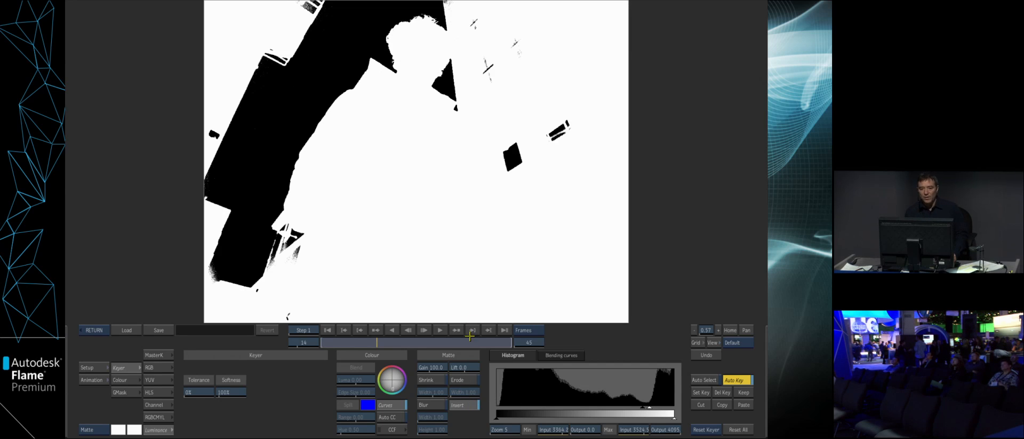
click(93, 329)
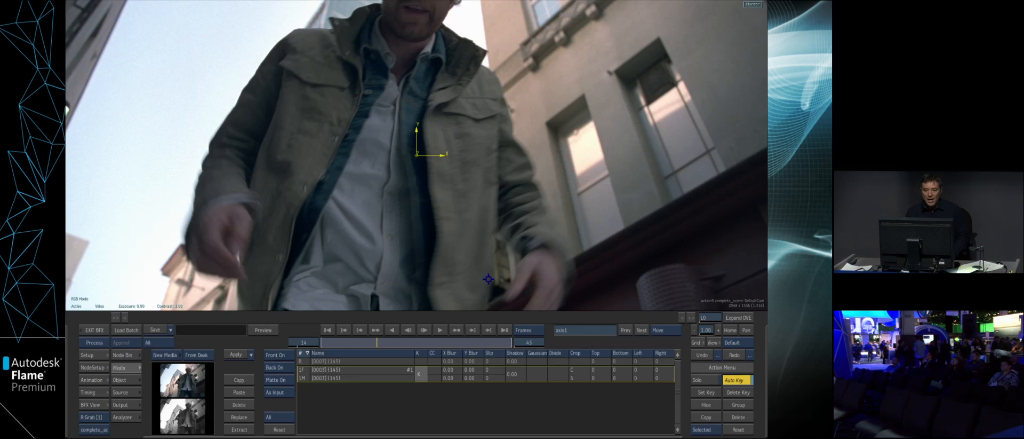
- Show the Action schematic beside the result view and add two lights from the relighting nodes
key(alt+2)
drag(256, 239, 211, 206)
mouse_move(316, 264)
mouse_down()
mouse_move(338, 272)
mouse_move(328, 271)
mouse_up()
drag(283, 260, 195, 218)
drag(256, 245, 217, 226)
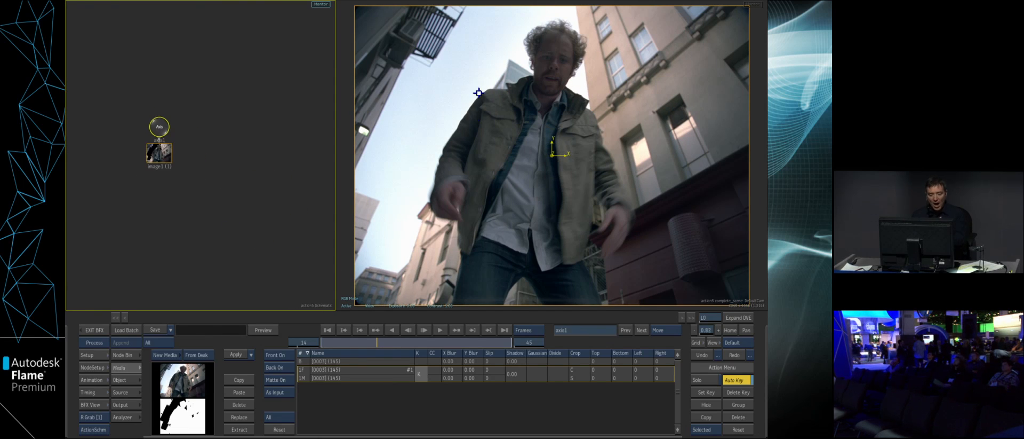
click(127, 354)
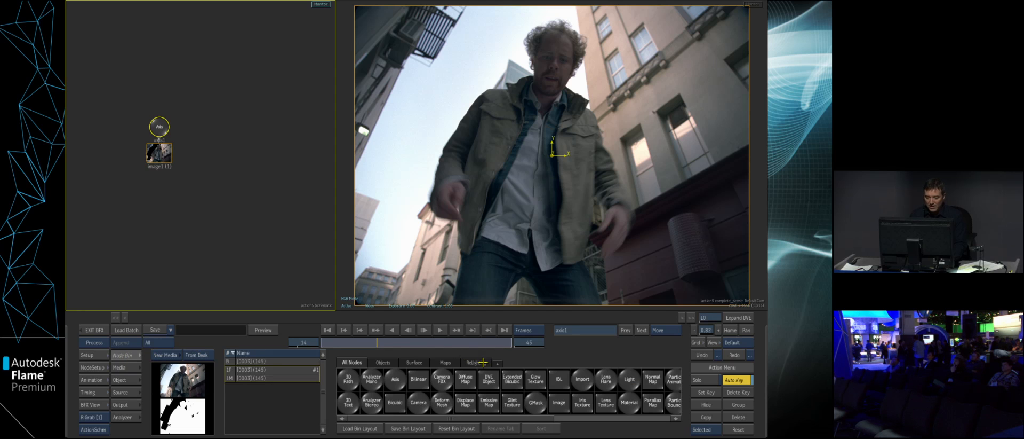
click(477, 362)
click(420, 403)
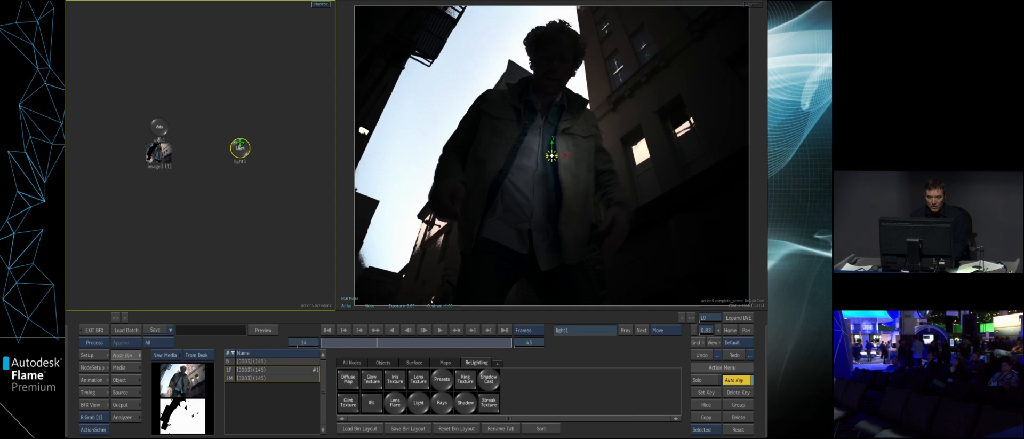
drag(354, 380, 276, 152)
- Bring light1 forward to a Z position of about 3040, and place light2 in the sky at about X -574, Y 789, Z -1000
double_click(240, 143)
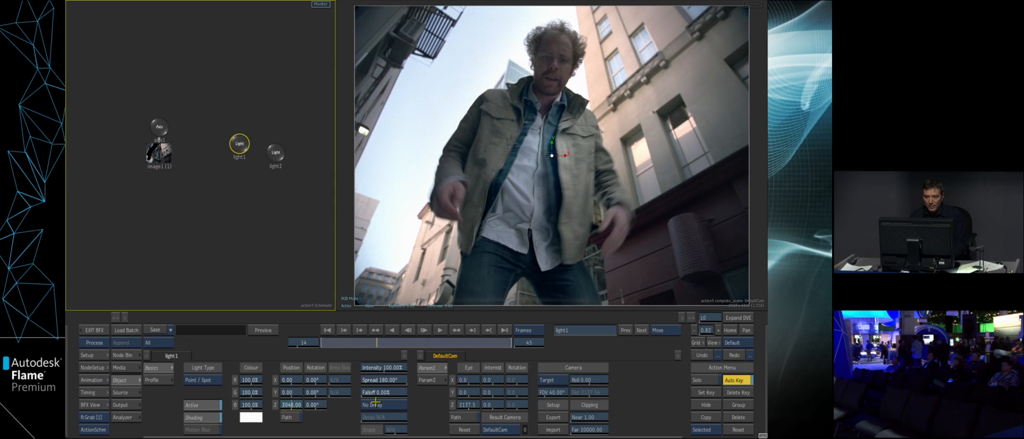
click(275, 153)
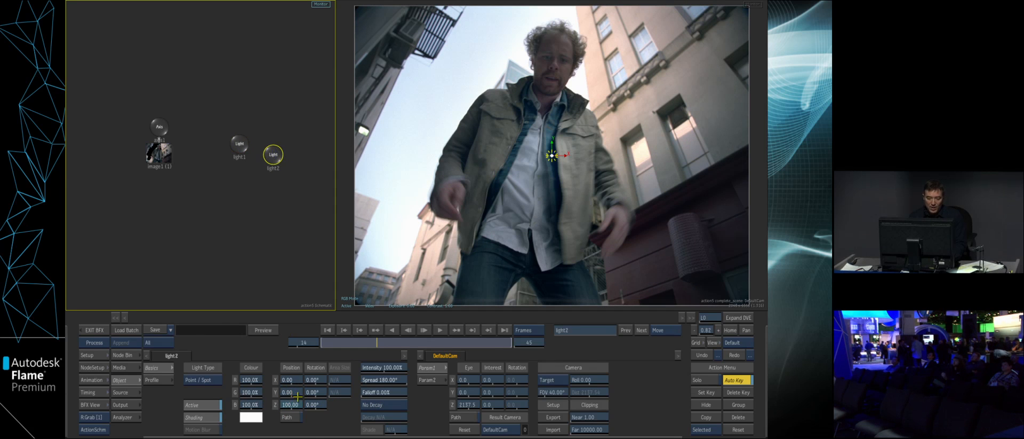
click(292, 404)
click(267, 391)
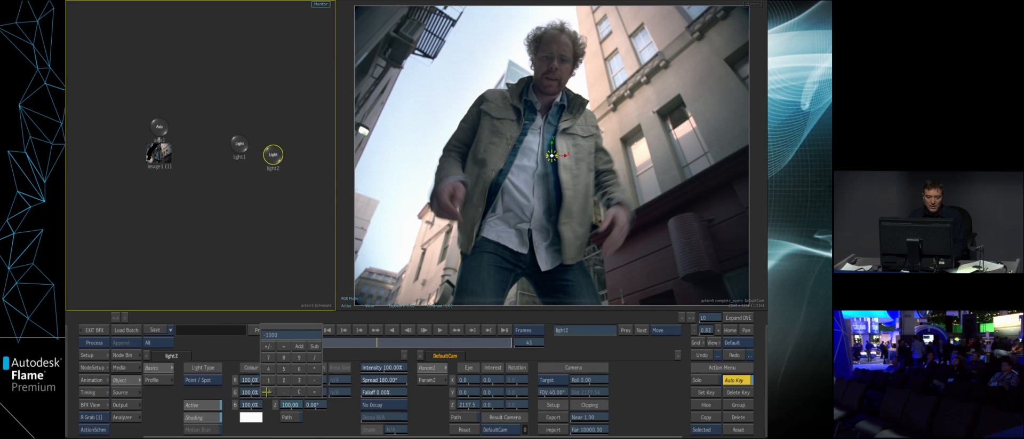
click(289, 336)
drag(551, 155, 477, 52)
drag(368, 342, 291, 341)
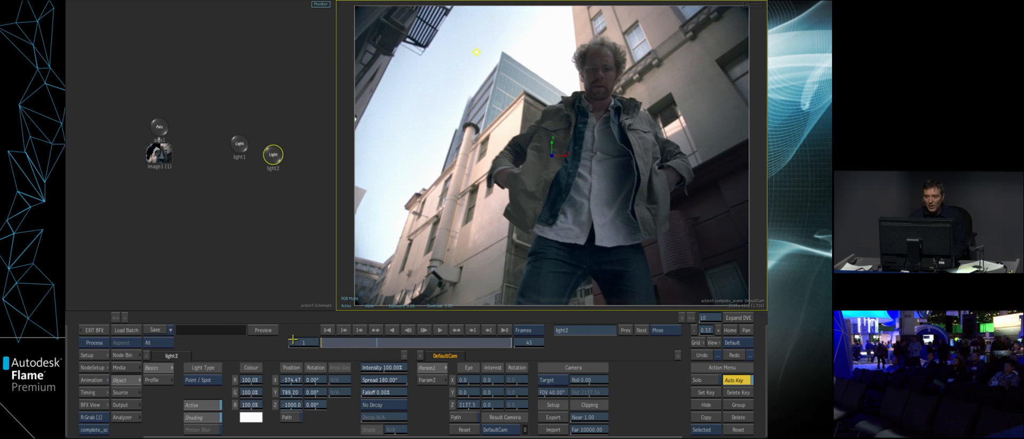
- Attach a Rays node to light2, with a spread of 670 and an intensity of 36%
drag(301, 234, 239, 217)
click(140, 353)
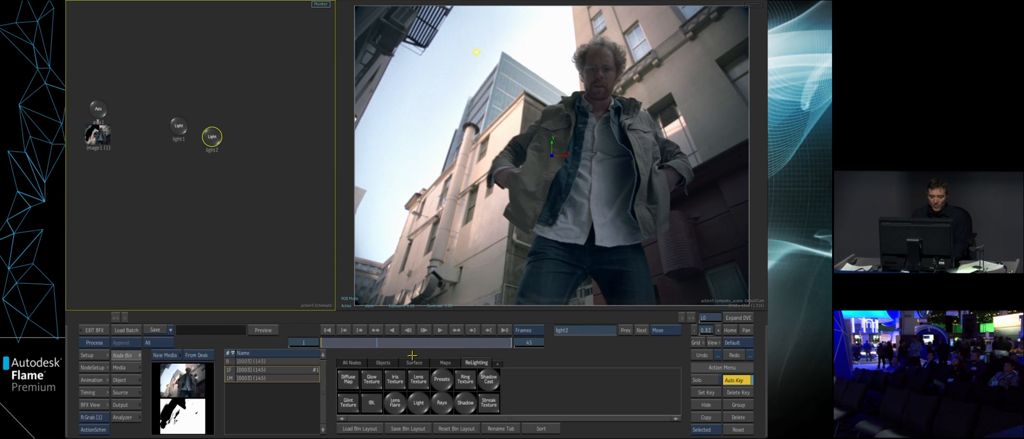
drag(272, 341, 241, 186)
double_click(240, 185)
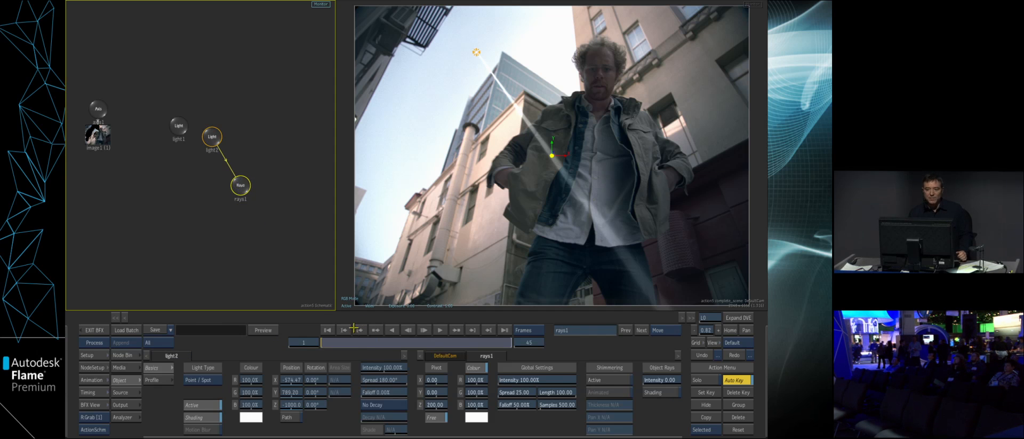
mouse_move(524, 391)
mouse_down()
mouse_move(633, 373)
mouse_move(531, 391)
mouse_move(591, 379)
mouse_move(520, 378)
mouse_up()
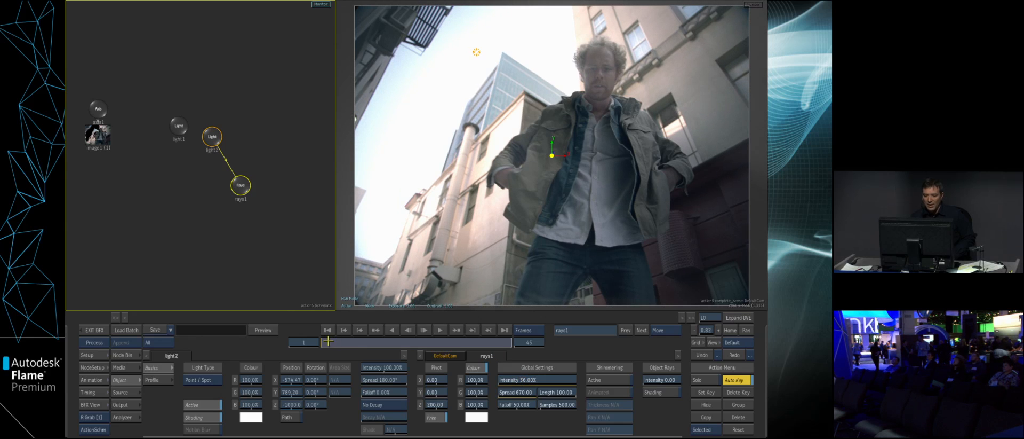
- Go to frame 17 and tint the rays with the tan swatch from the colour pot
mouse_move(336, 343)
mouse_down()
mouse_move(418, 332)
mouse_move(372, 334)
mouse_move(396, 331)
mouse_up()
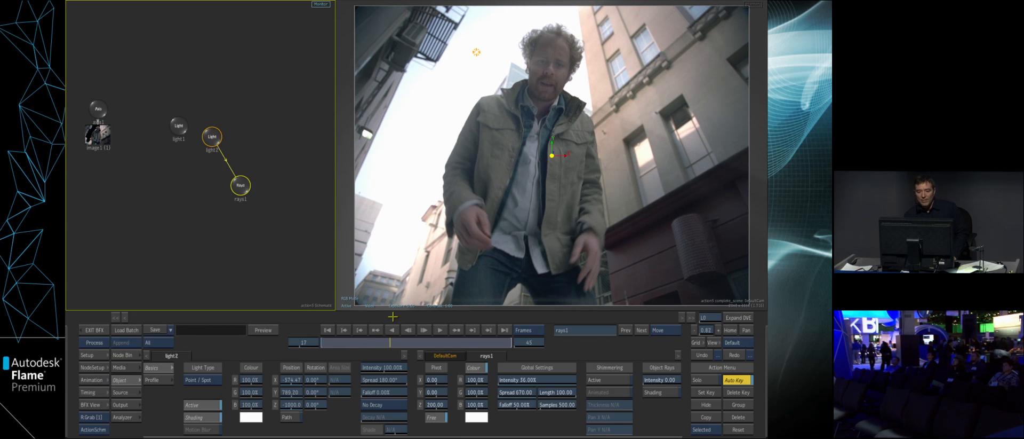
click(480, 416)
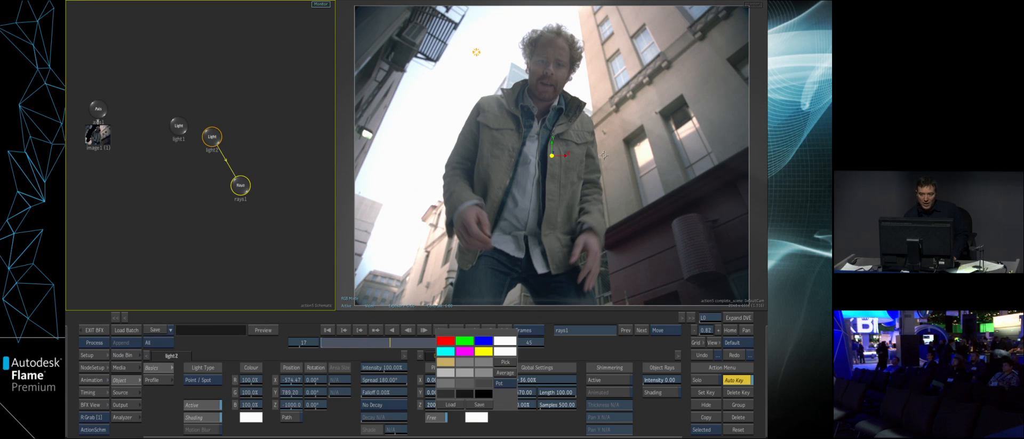
click(590, 78)
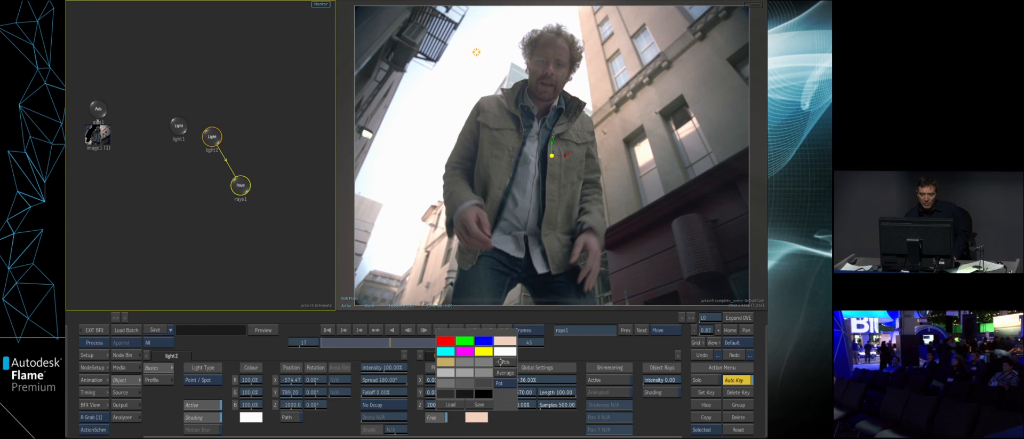
click(449, 362)
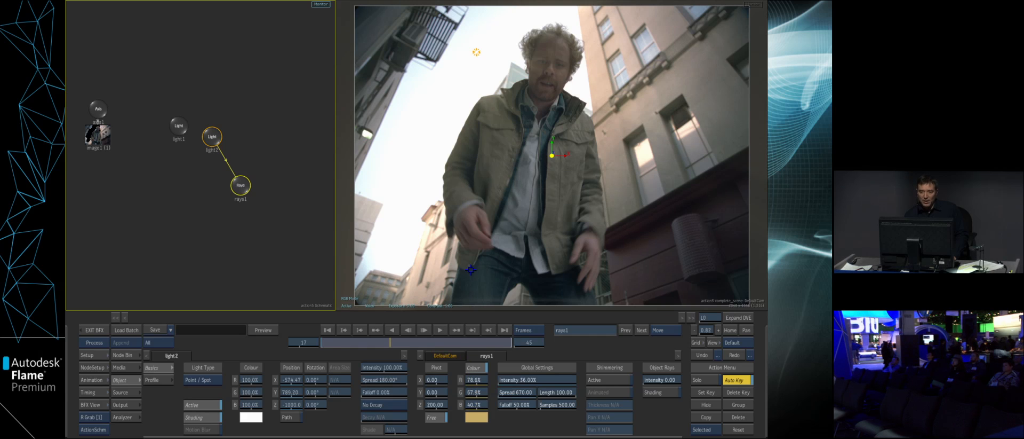
- Move light2 slightly down in the sky to about X -641, Y 727, and set the rays intensity to 72%
drag(477, 52, 465, 75)
mouse_move(542, 372)
mouse_down()
mouse_move(535, 379)
mouse_move(550, 377)
mouse_up()
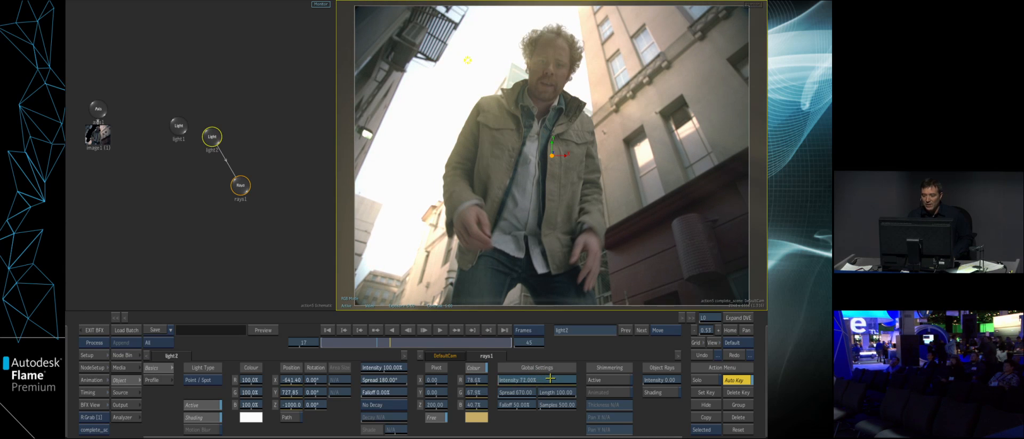
drag(551, 378, 549, 377)
- Hide the rays node and attach a Lens Flare from the relighting nodes to light2
drag(238, 196, 157, 199)
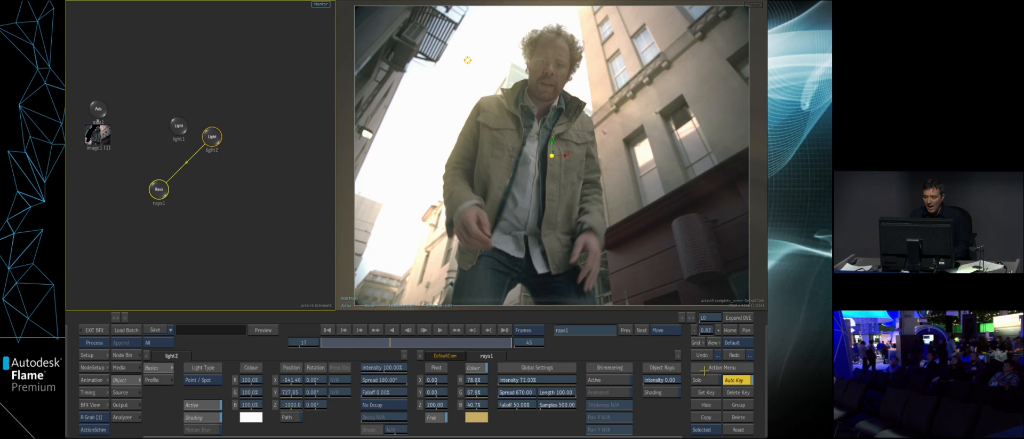
click(706, 404)
drag(212, 136, 237, 136)
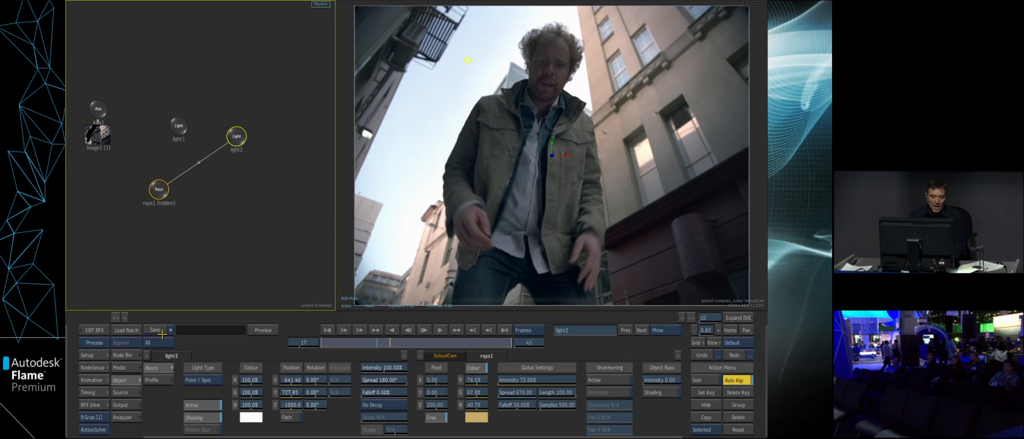
click(133, 353)
drag(395, 404, 238, 238)
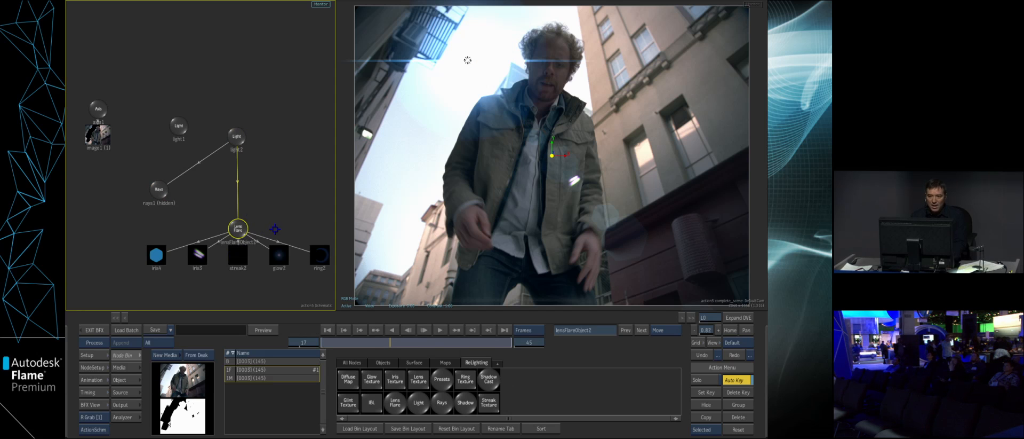
- Set the middle and outer colours of the lens flare's glow texture to the tan swatch
click(278, 255)
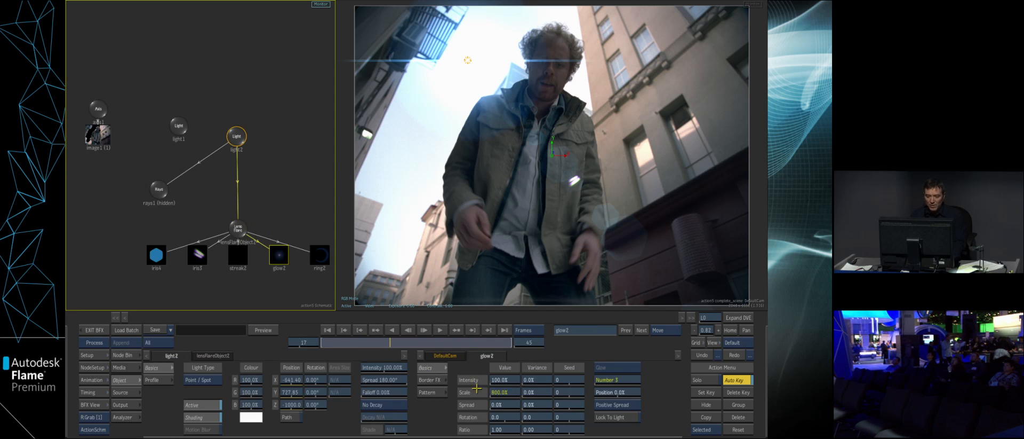
click(437, 392)
click(516, 379)
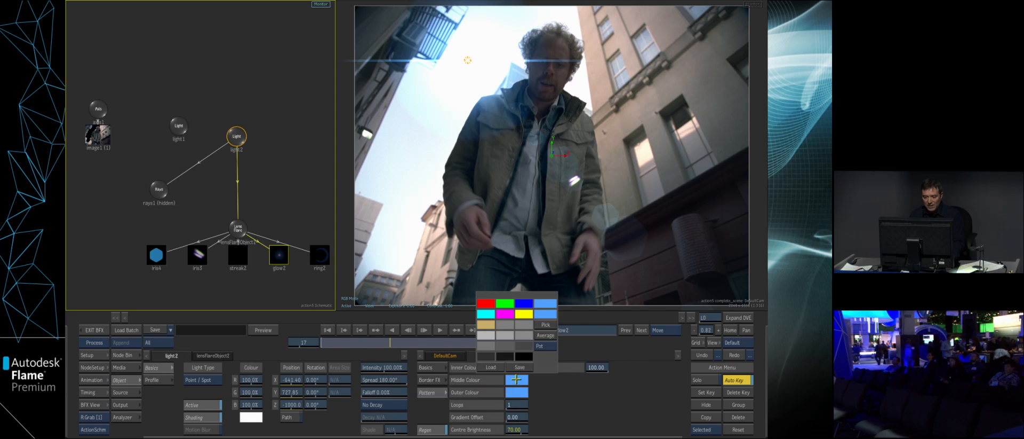
click(488, 324)
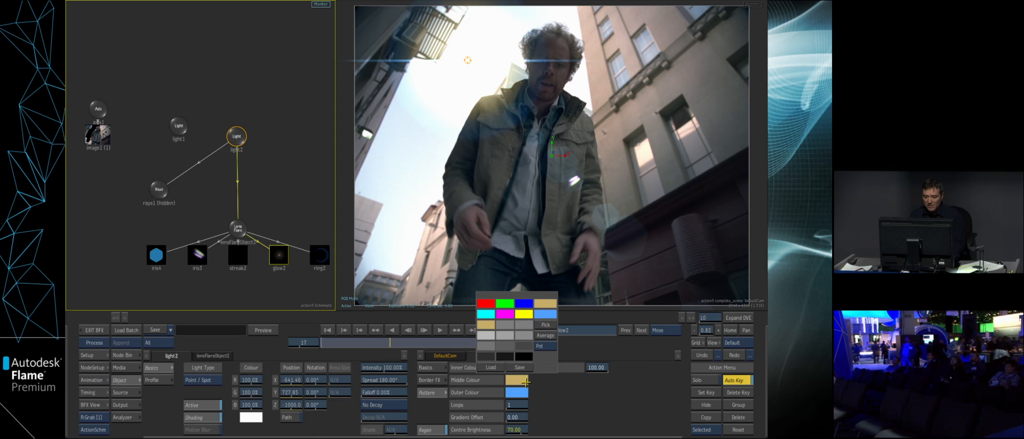
click(526, 382)
click(519, 392)
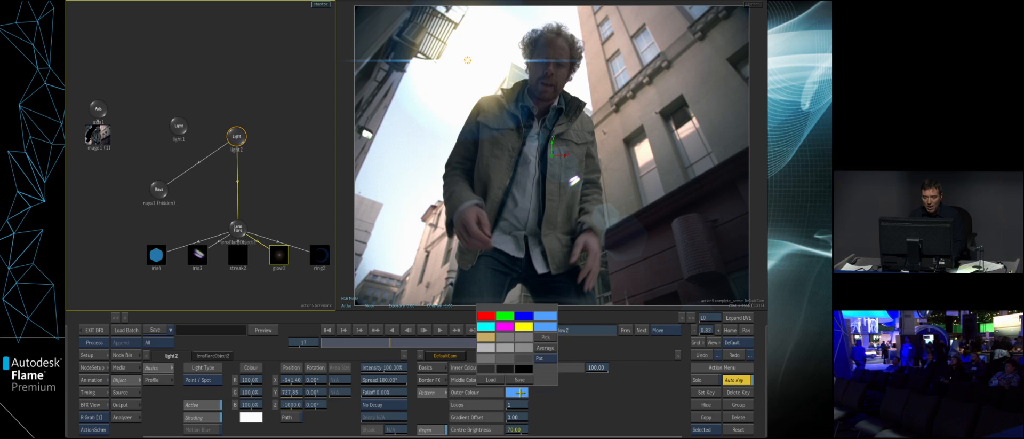
click(487, 338)
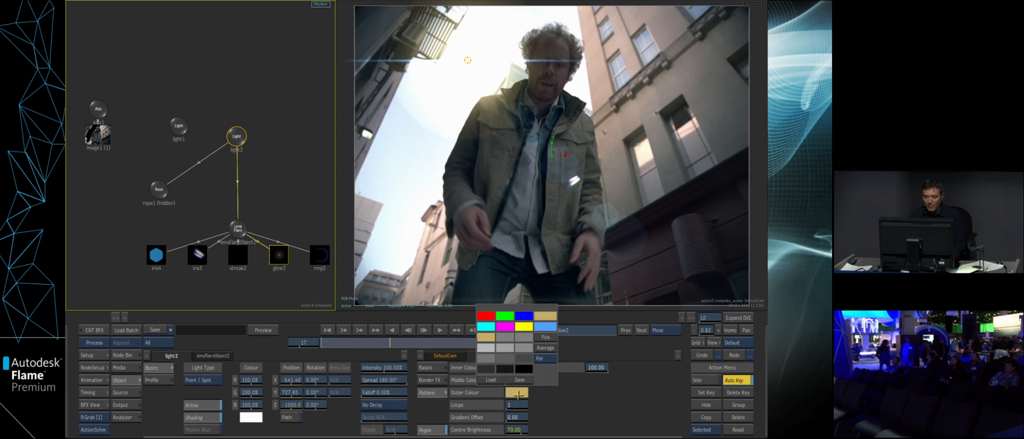
click(519, 393)
- Set the middle colour of the lens flare's streak texture to the same tan swatch
click(244, 261)
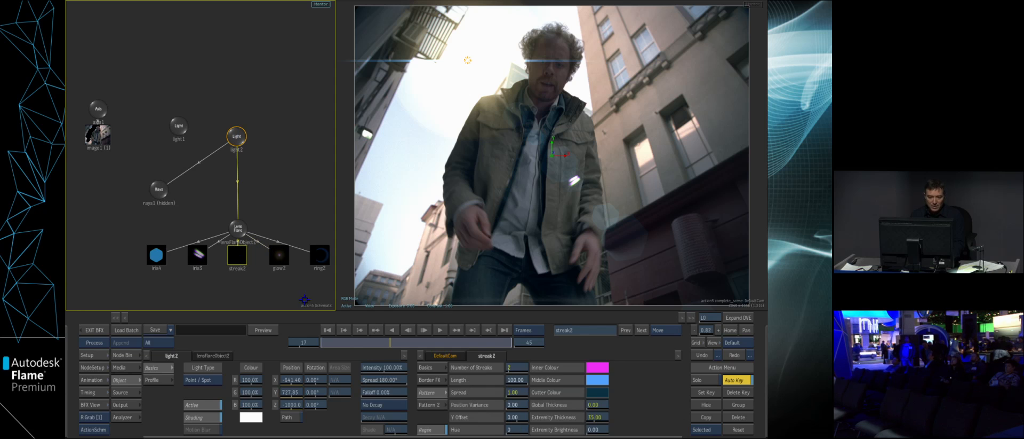
click(590, 383)
click(572, 324)
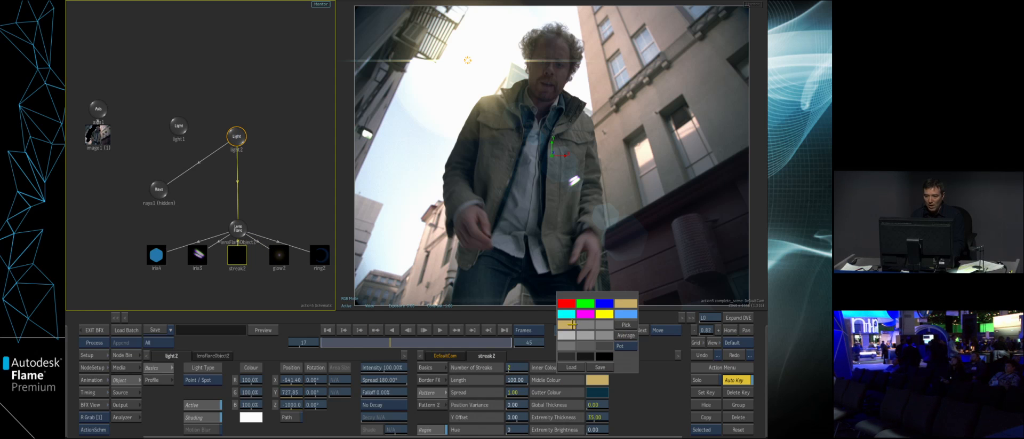
- Set the lens flare object's pivot Z to about 273 and its global intensity to 92%
click(235, 230)
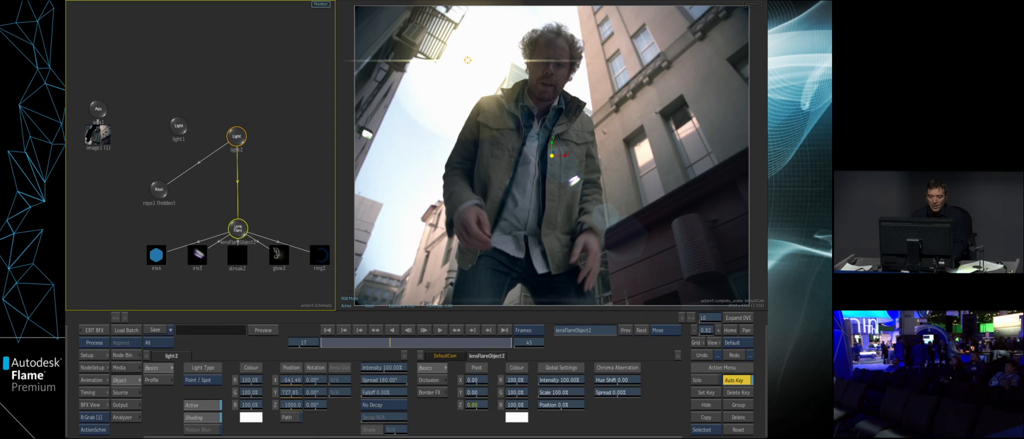
drag(514, 404, 568, 381)
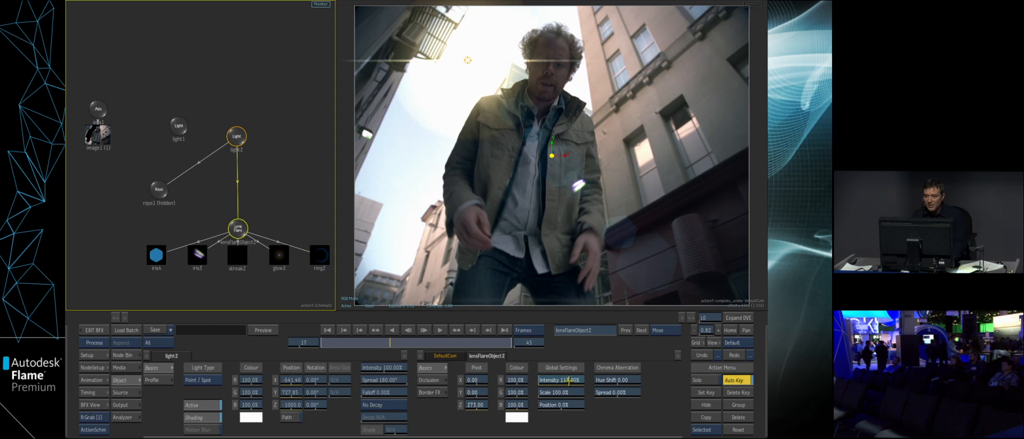
drag(569, 380, 556, 368)
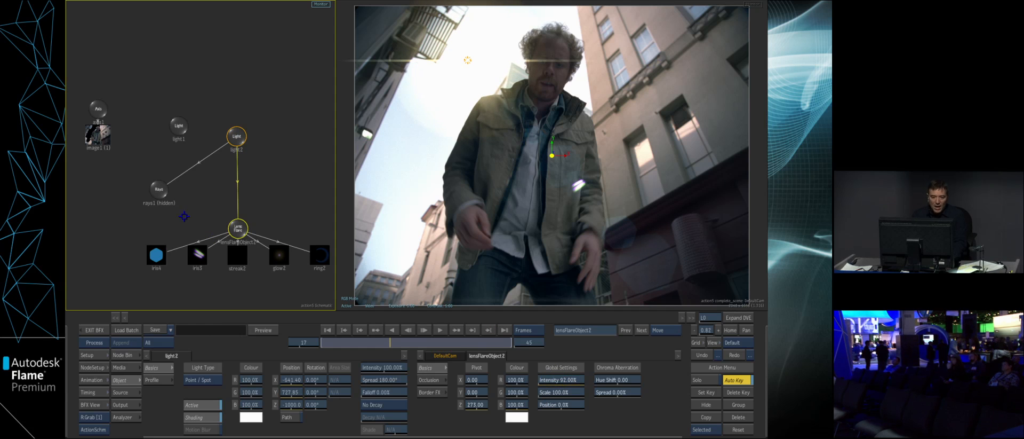
- Unhide the rays, set their intensity to 43%, and move light2 to about X -574, Y 786
click(159, 189)
click(706, 404)
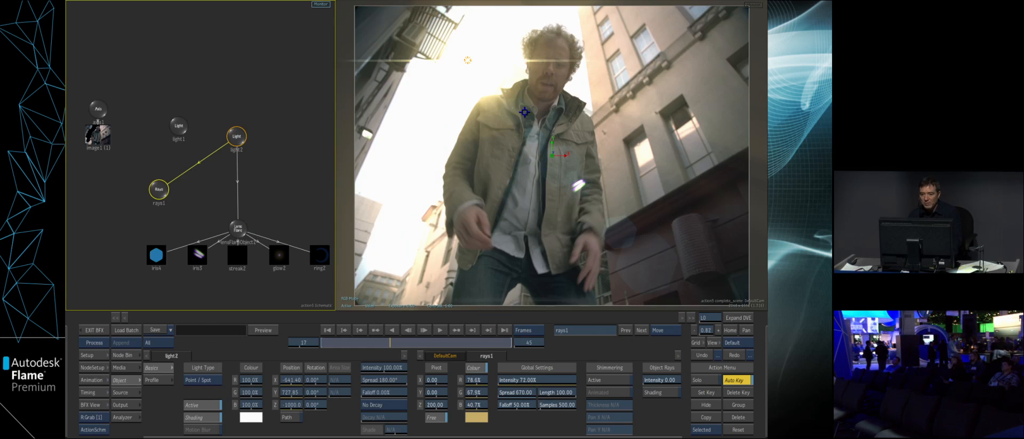
drag(534, 379, 516, 272)
mouse_move(469, 59)
mouse_down()
mouse_move(590, 48)
mouse_move(572, 61)
mouse_move(584, 77)
mouse_move(570, 72)
mouse_move(590, 74)
mouse_move(477, 51)
mouse_up()
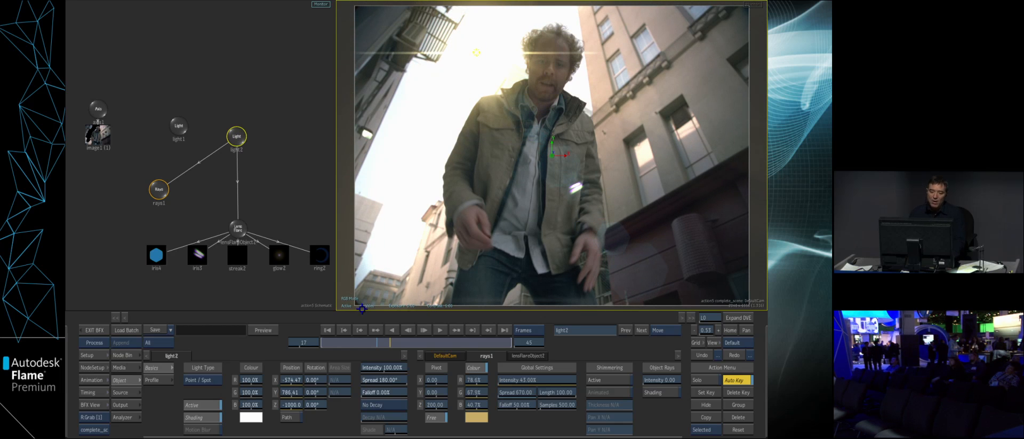
- Exit Batch FX to the timeline and switch the players to the Triptych layout
click(94, 329)
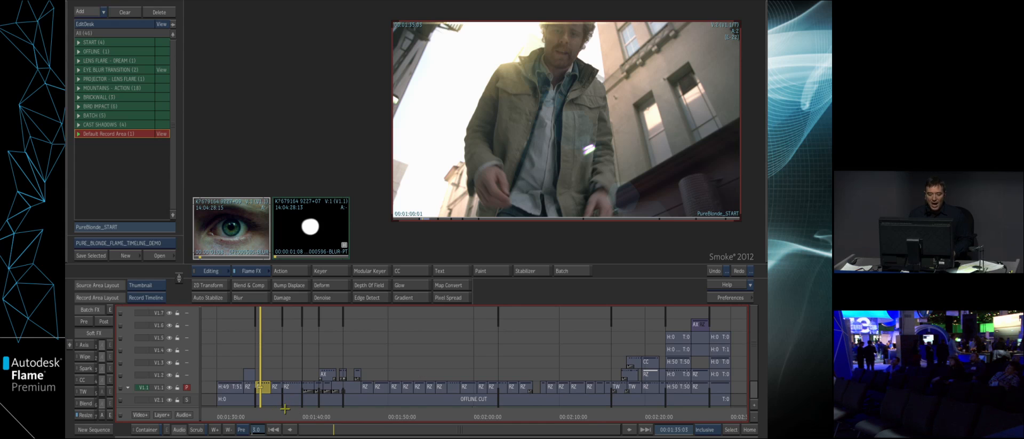
key(alt+3)
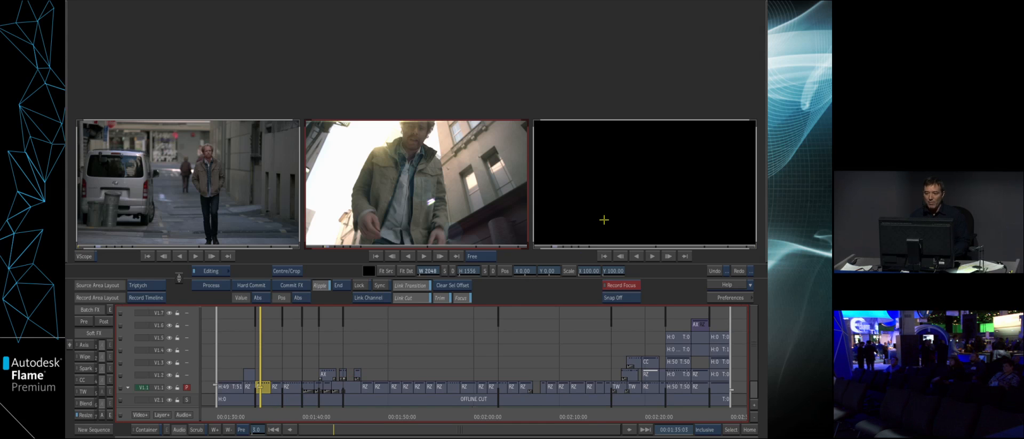
- Park the third triptych view on the man's shot at 00:01:49:05 and the first view on his shot at 00:01:38:16
click(604, 219)
drag(716, 414, 684, 414)
drag(489, 416, 384, 418)
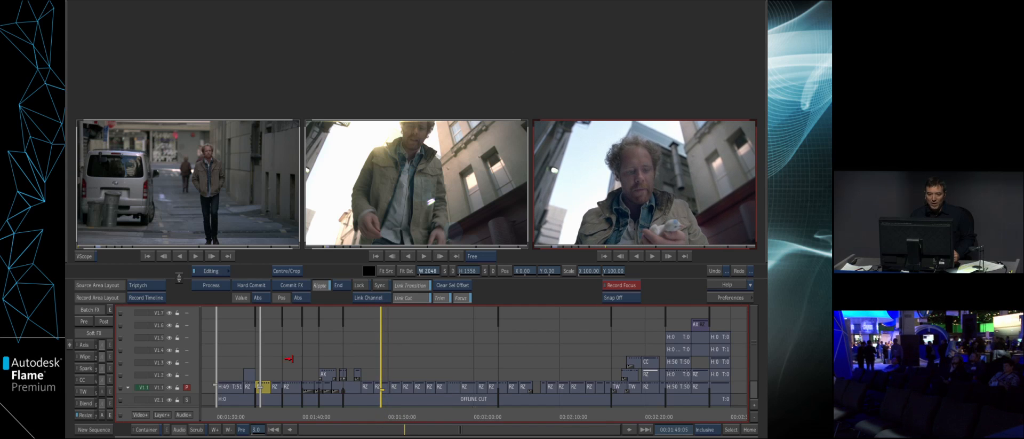
click(205, 223)
drag(225, 417, 292, 416)
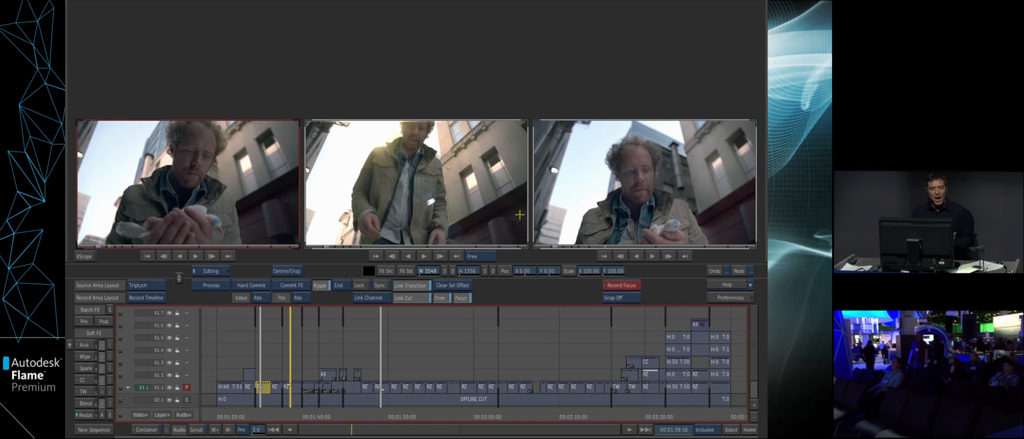
- Copy the Batch FX from the relit shot of the man onto his shots at 00:01:38:16 and 00:01:49:05
drag(355, 430, 398, 346)
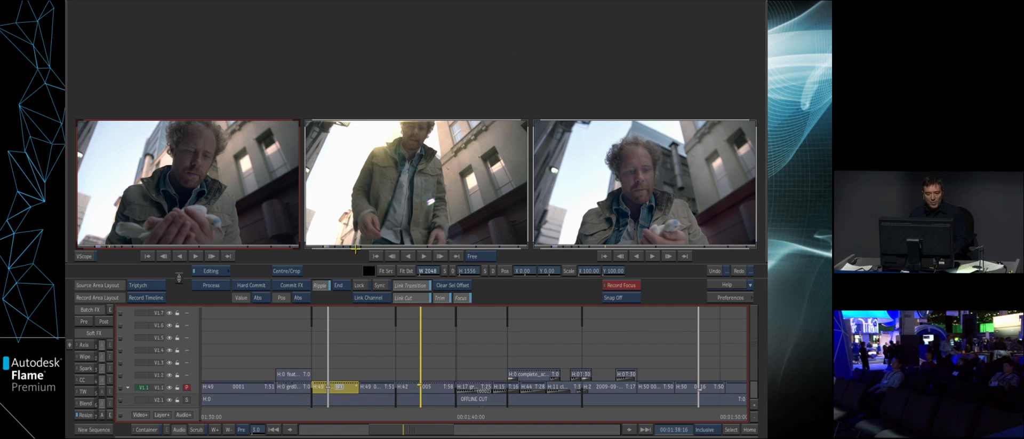
drag(340, 386, 421, 386)
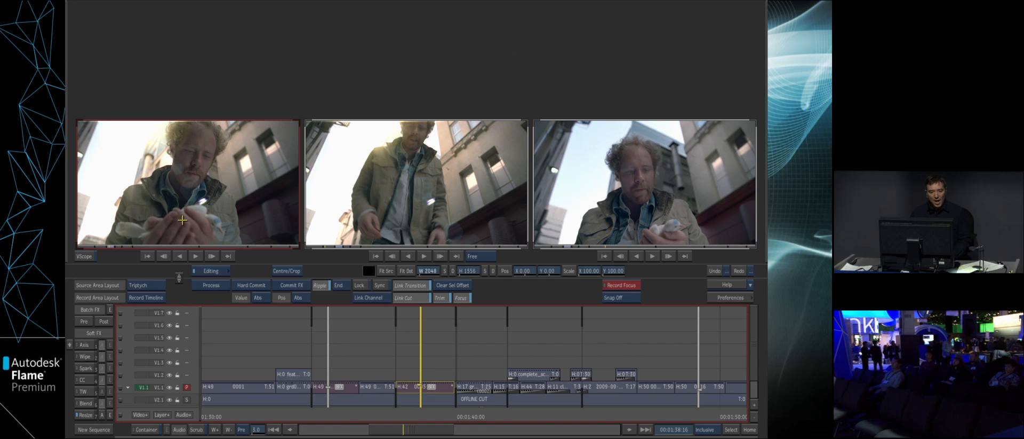
drag(341, 386, 698, 393)
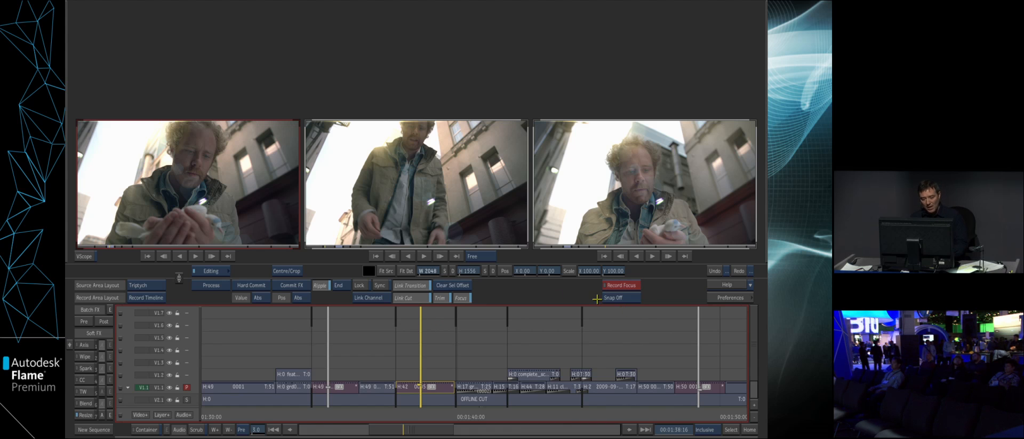
- Return to the Standard player layout, park at 00:02:20:08, and select the green-screen bird segment on track V1.2
key(alt+1)
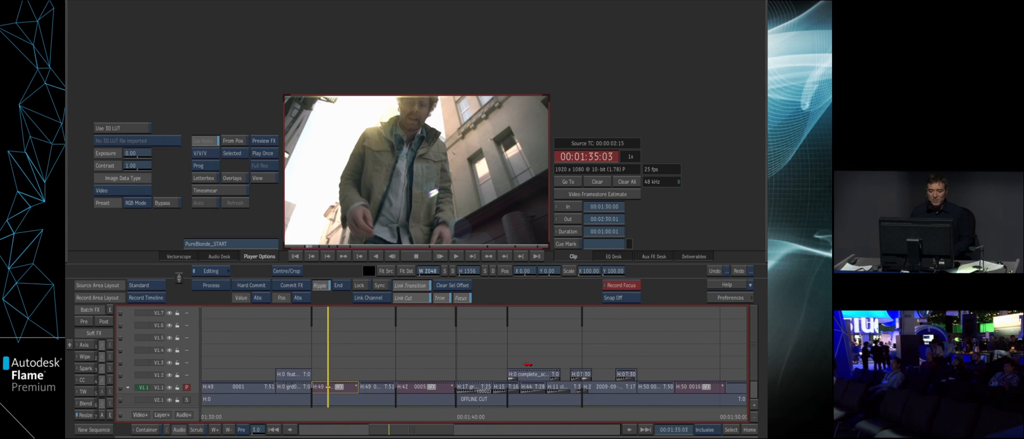
click(750, 429)
drag(376, 415, 645, 416)
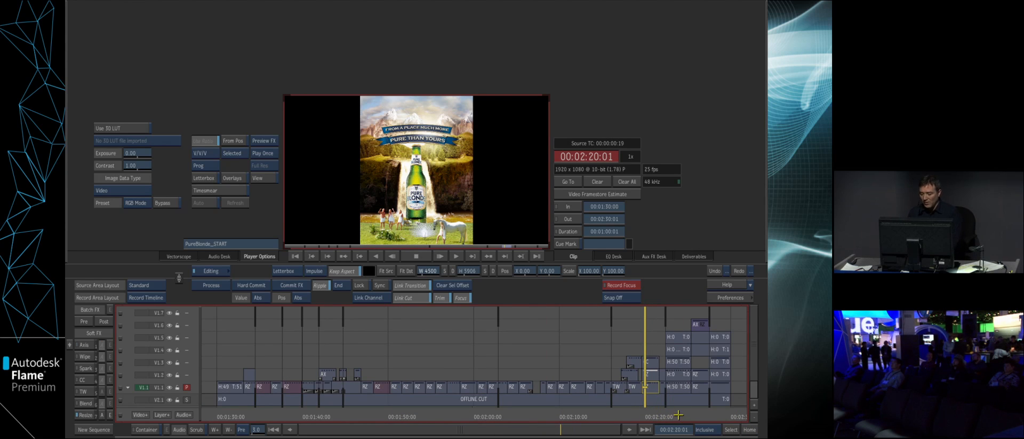
key(Up)
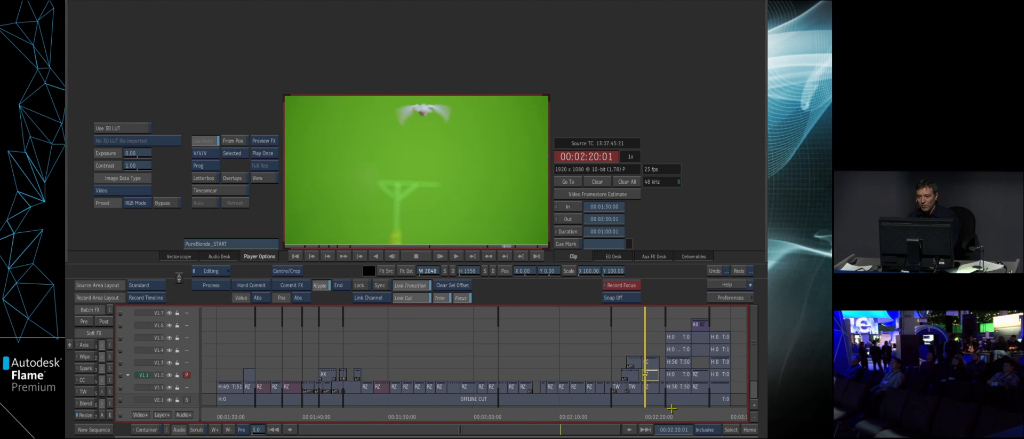
mouse_move(651, 415)
mouse_down()
mouse_move(662, 415)
mouse_move(651, 417)
mouse_up()
click(650, 375)
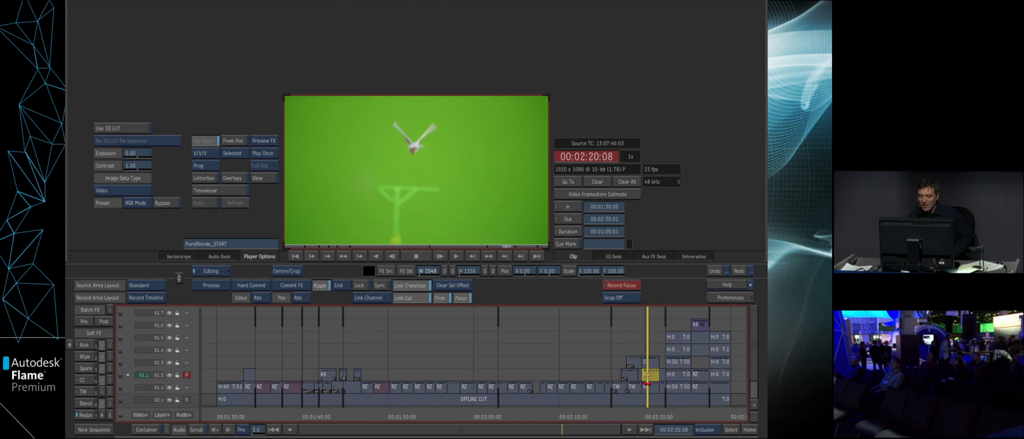
- Open Batch FX on the bird segment and add the saved BIRD_WALL_START setup from the User bin to the schematic
click(133, 360)
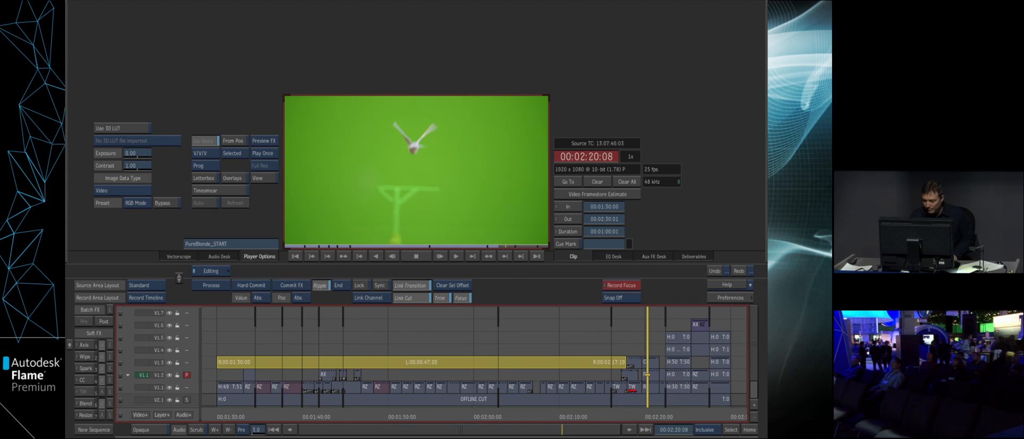
click(650, 374)
click(100, 319)
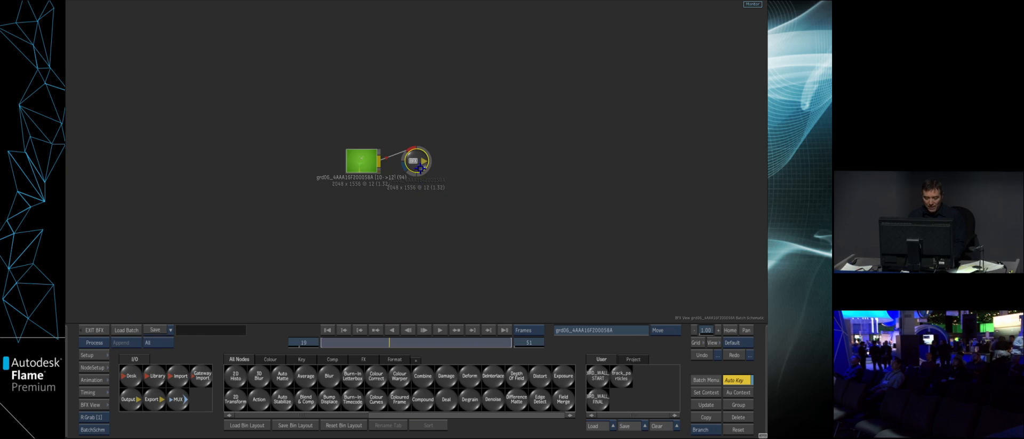
drag(597, 372, 415, 182)
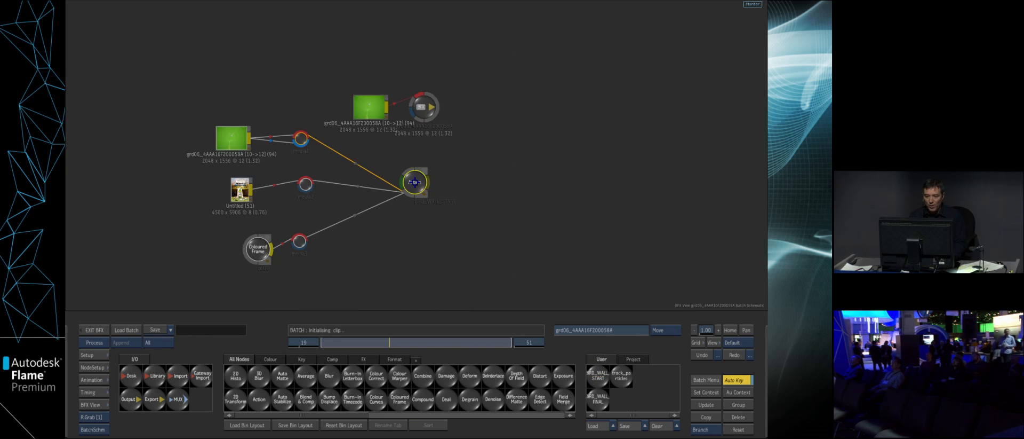
- Set up a two-view layout showing the Action schematic beside the camera result
key(F4)
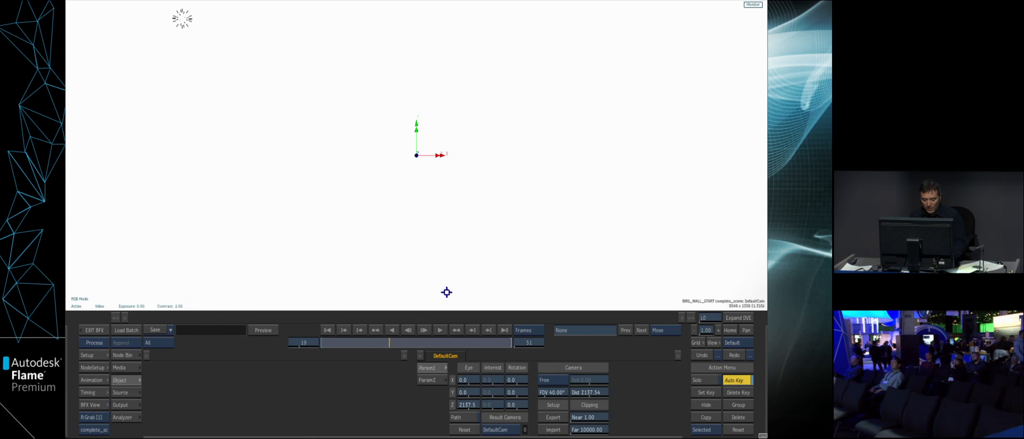
key(alt+2)
drag(334, 282, 369, 286)
drag(623, 249, 470, 257)
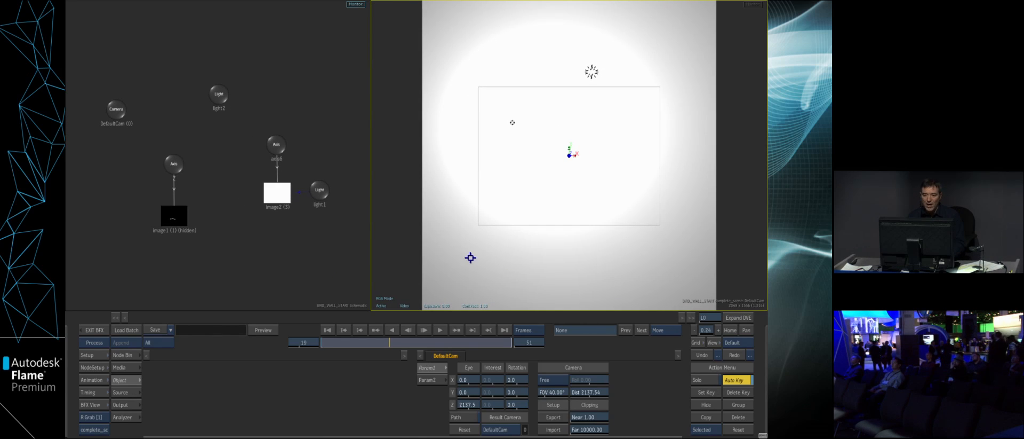
drag(323, 273, 307, 217)
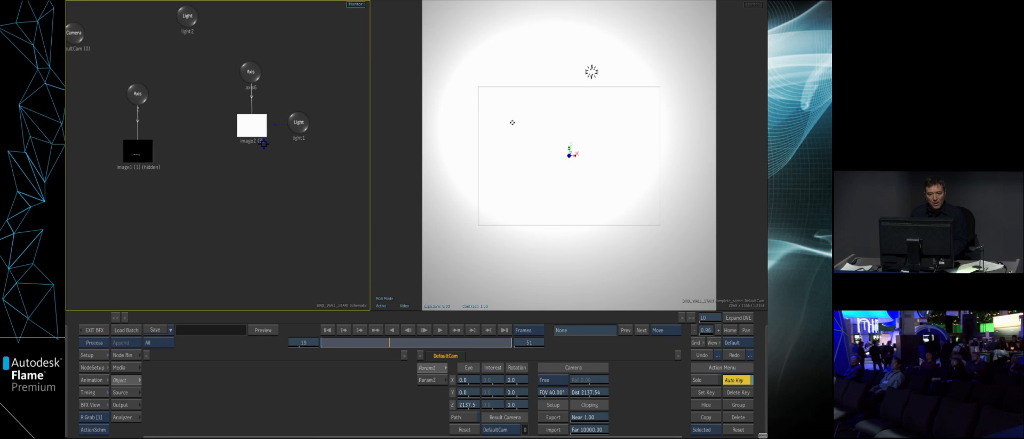
- Apply a Substance Texture to image2 using the pinkish brick wall preset from the BUILDINGS textures
click(254, 134)
click(125, 354)
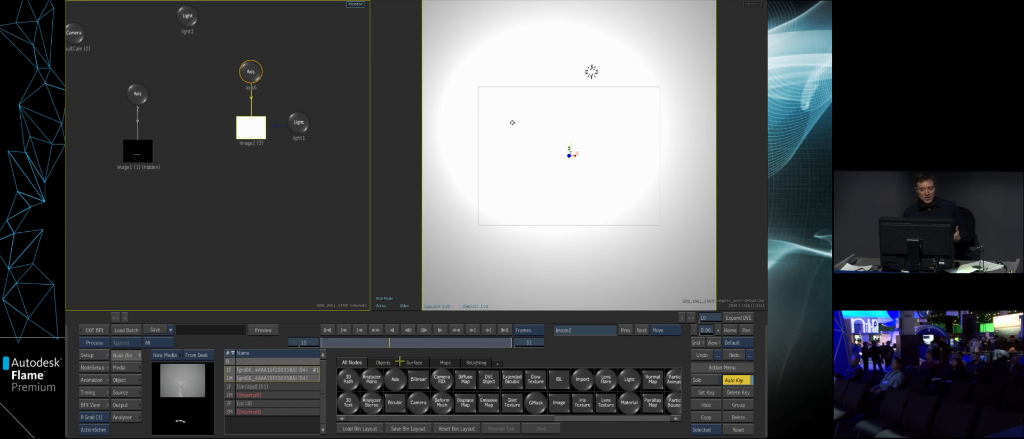
click(445, 362)
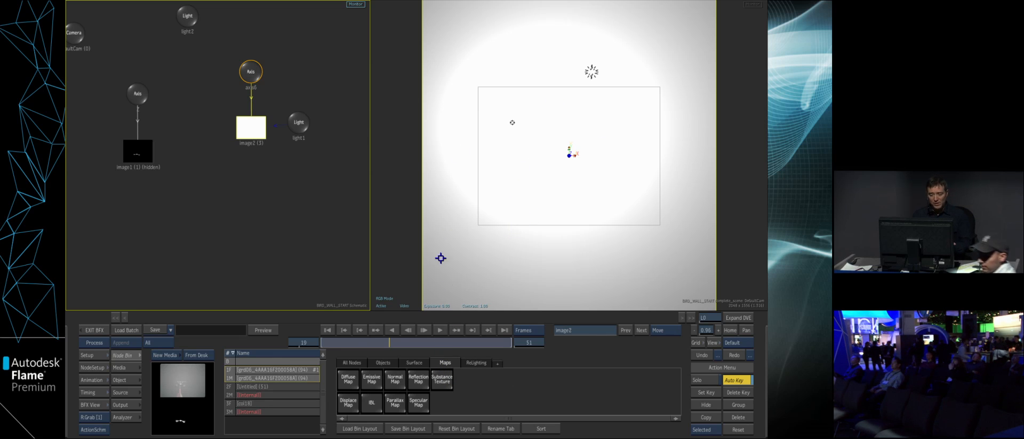
click(442, 380)
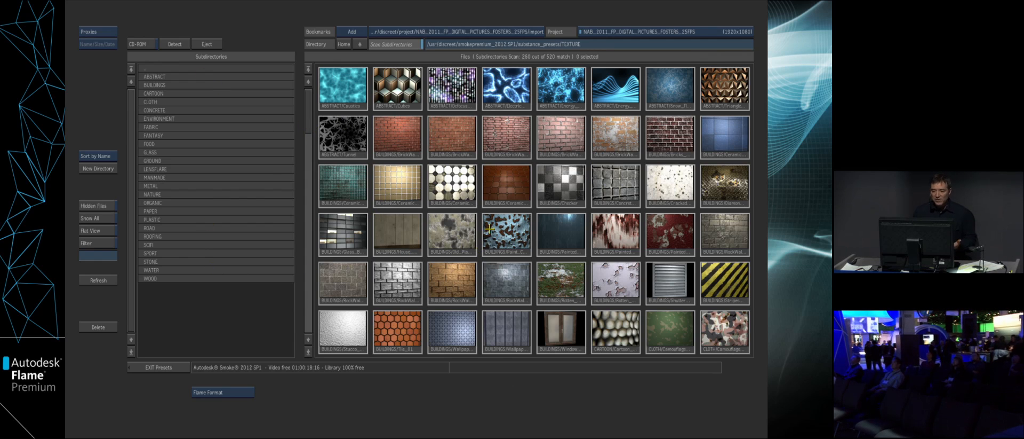
click(502, 142)
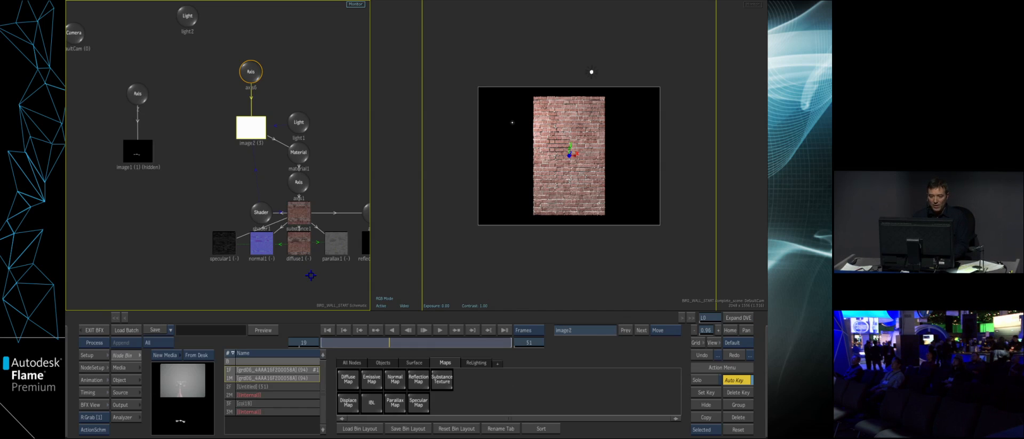
- Set the repeat mode of the brick diffuse map to Tile Repeat
drag(311, 276, 269, 265)
click(254, 233)
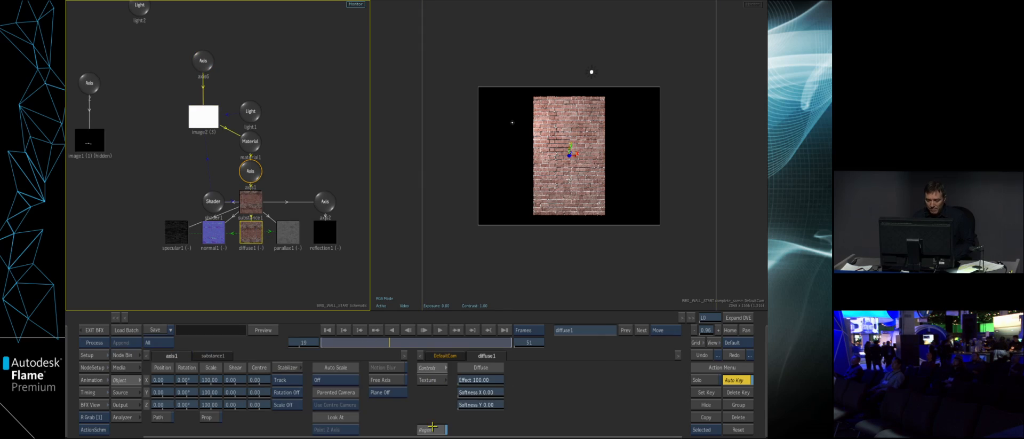
click(492, 379)
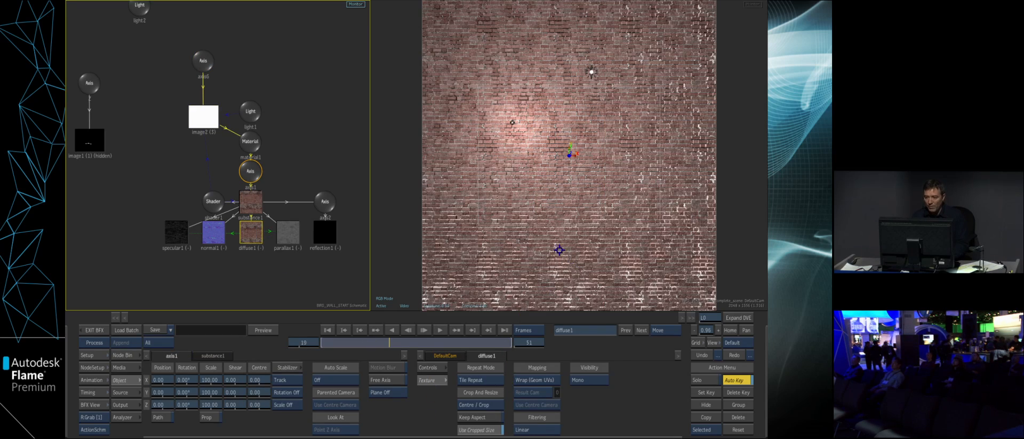
drag(597, 226, 640, 245)
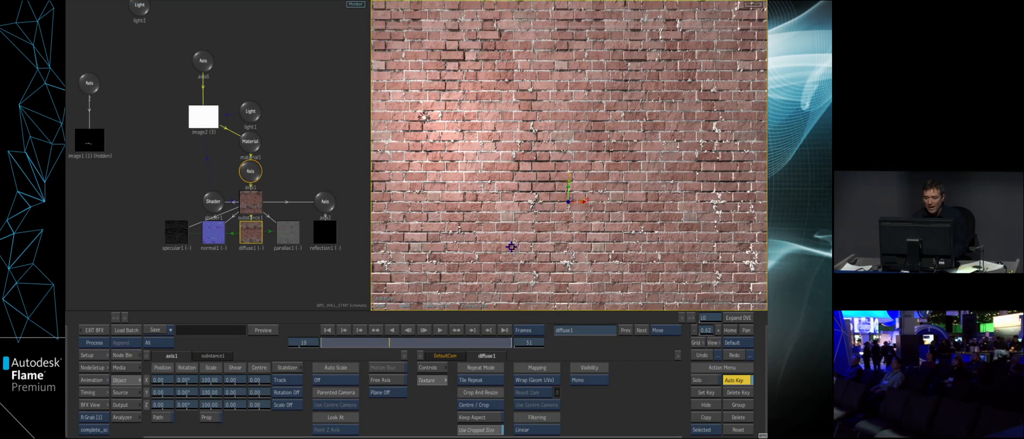
- In the brick substance's basic settings, set Luminosity to 0.473 and Saturation to about 0.55
click(251, 208)
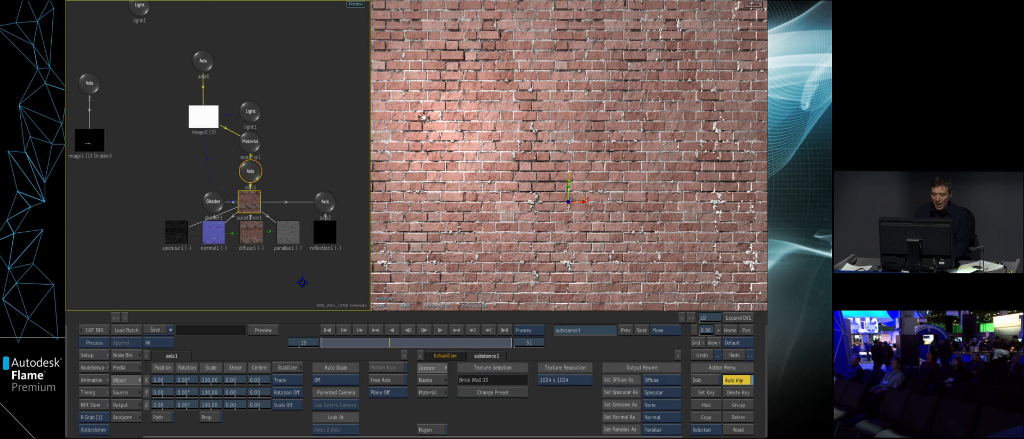
click(427, 379)
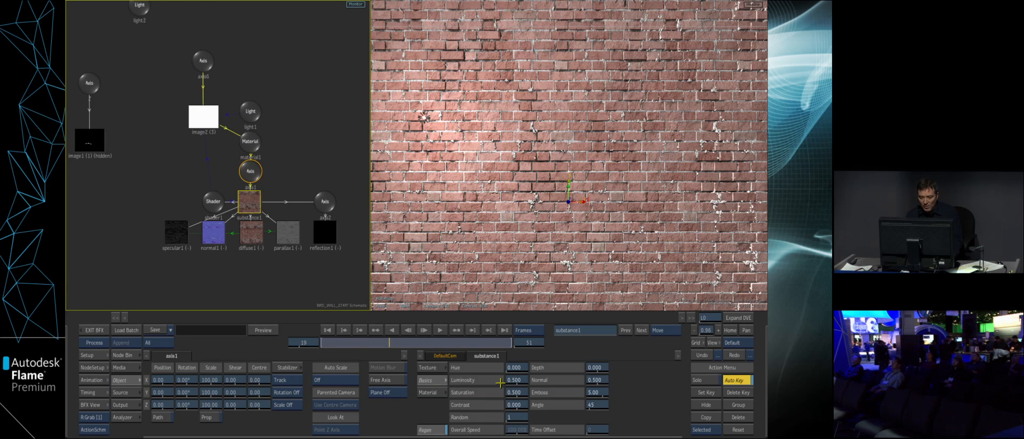
drag(512, 379, 516, 380)
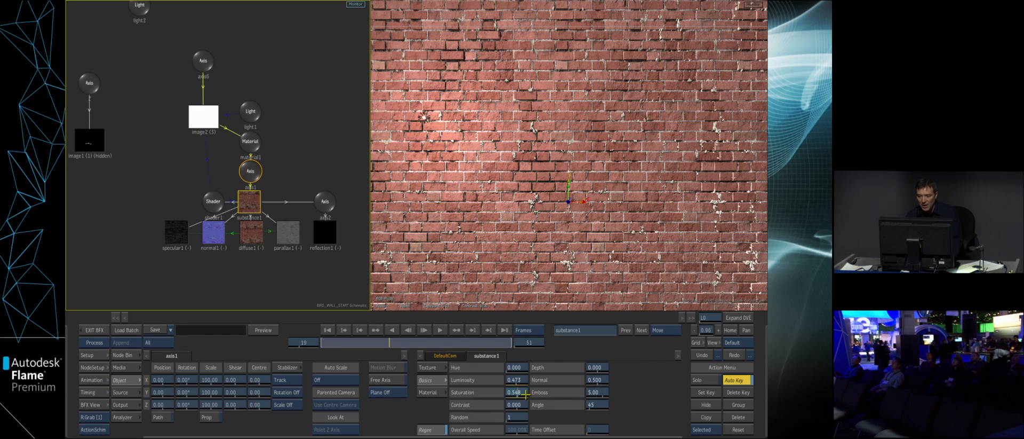
- Try adjusting the brick material's Mortar and a Bricks X count of 36, and undo the brick count change
click(433, 391)
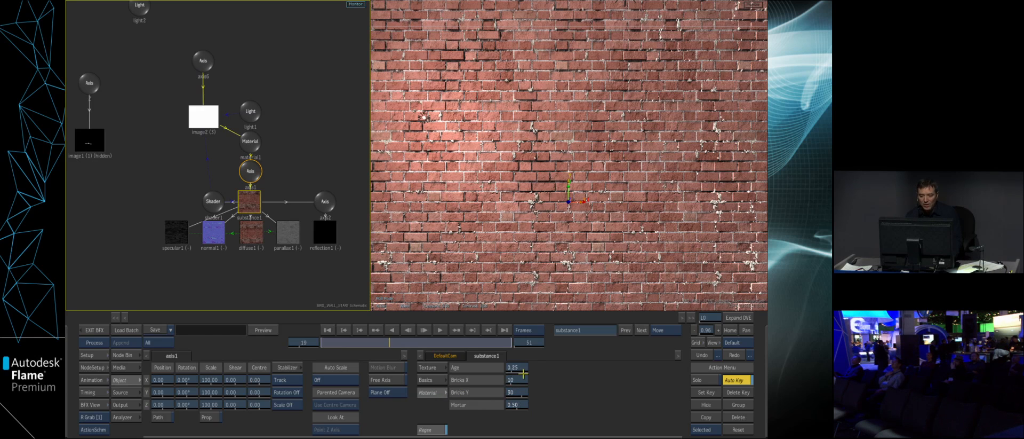
drag(540, 402, 460, 411)
drag(520, 405, 528, 405)
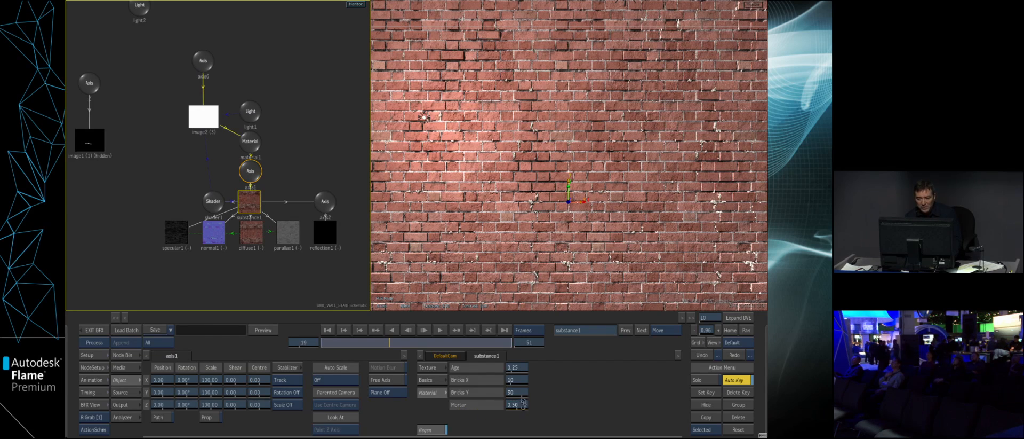
drag(498, 369, 524, 382)
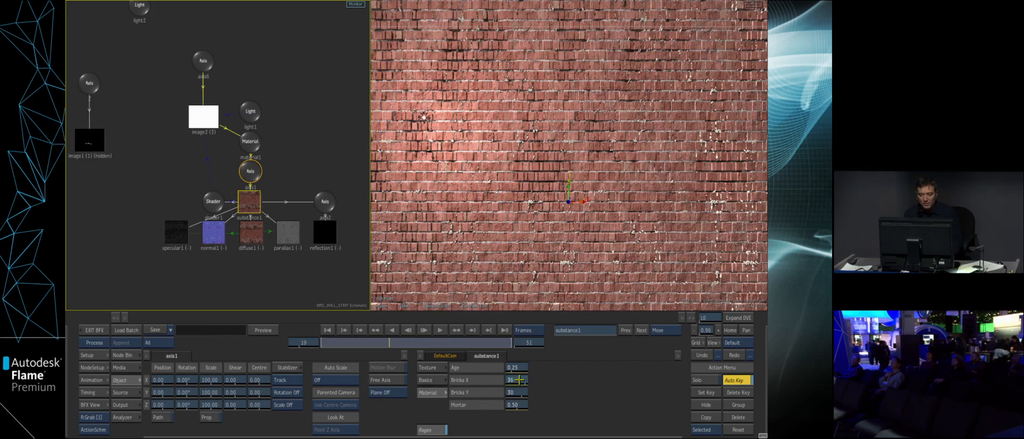
key(ctrl+z)
- Try rotating the brick wall around Y through its parent axis
click(203, 61)
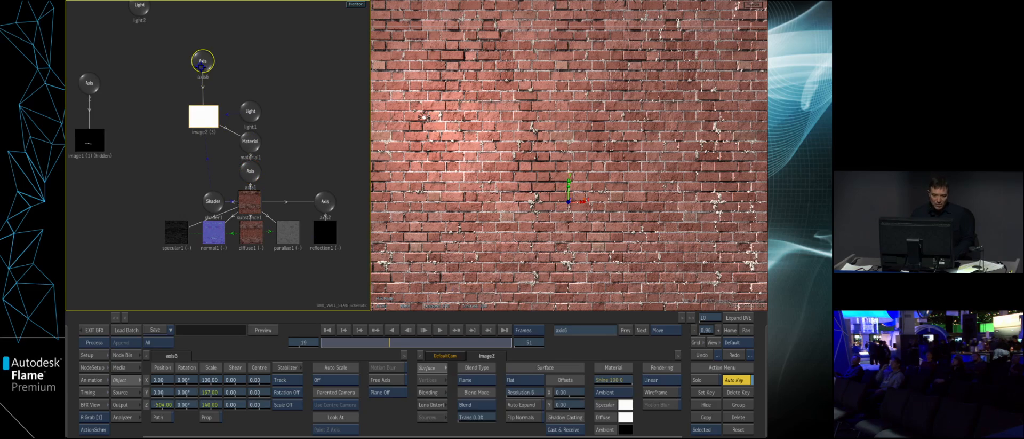
mouse_move(193, 392)
mouse_down()
mouse_move(161, 391)
mouse_move(195, 392)
mouse_up()
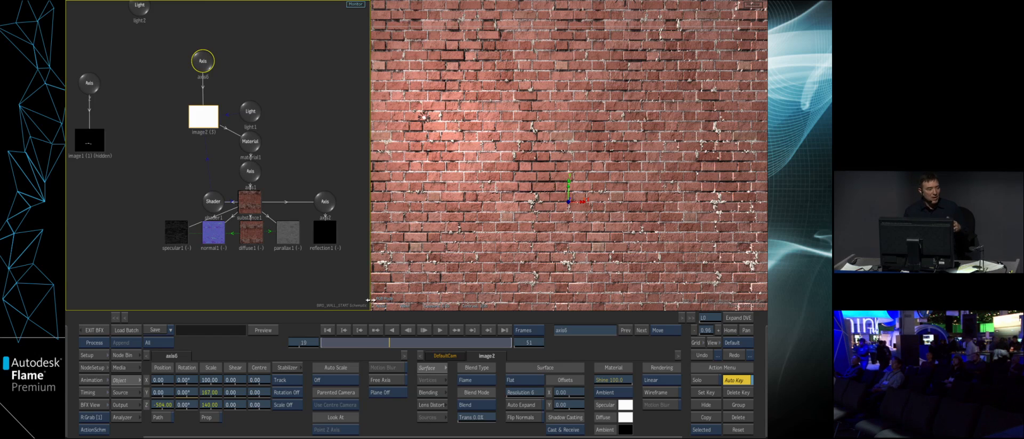
- Unhide the bird layer image1 and go to frame 1
drag(370, 297, 333, 288)
click(108, 150)
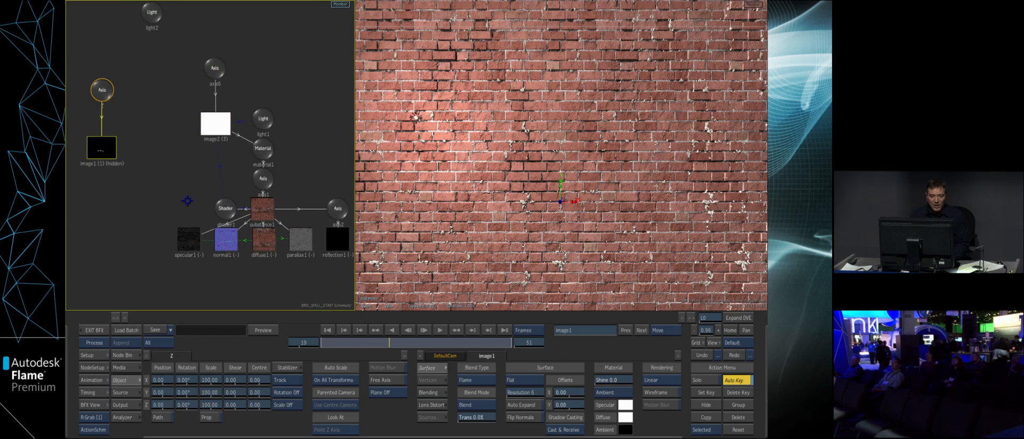
click(706, 405)
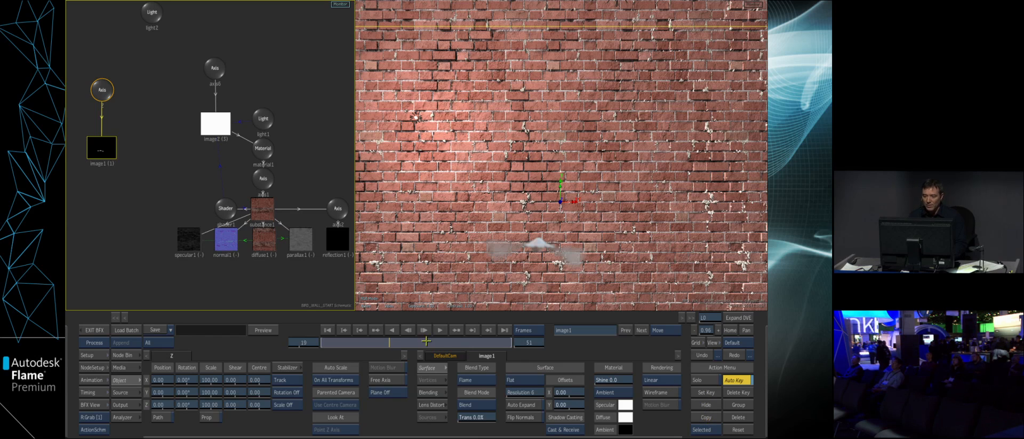
drag(373, 342, 292, 338)
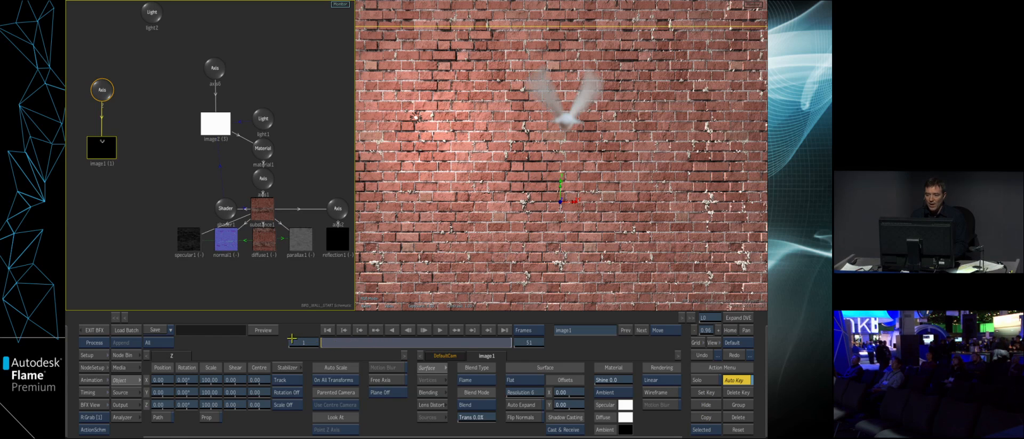
- Attach a Shadow Cast node from the ReLighting tools to light2 so the bird casts a shadow on the wall
drag(649, 250, 590, 240)
drag(157, 179, 172, 207)
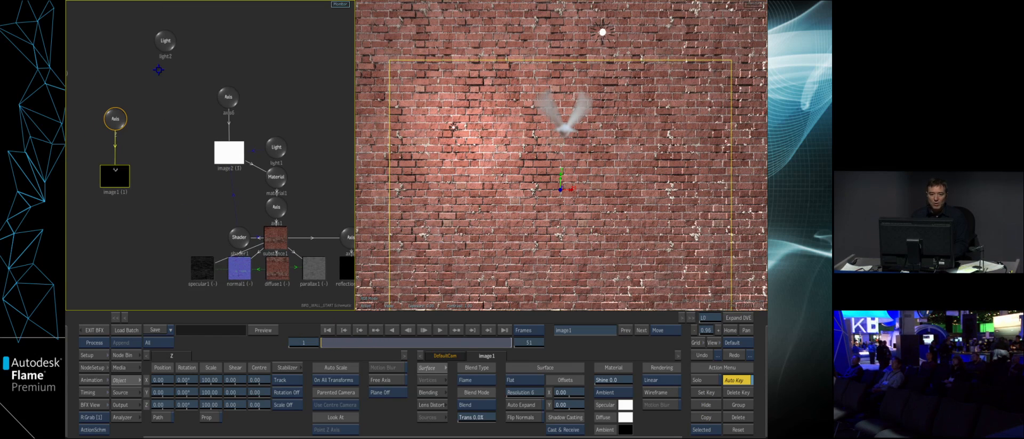
click(164, 50)
click(128, 355)
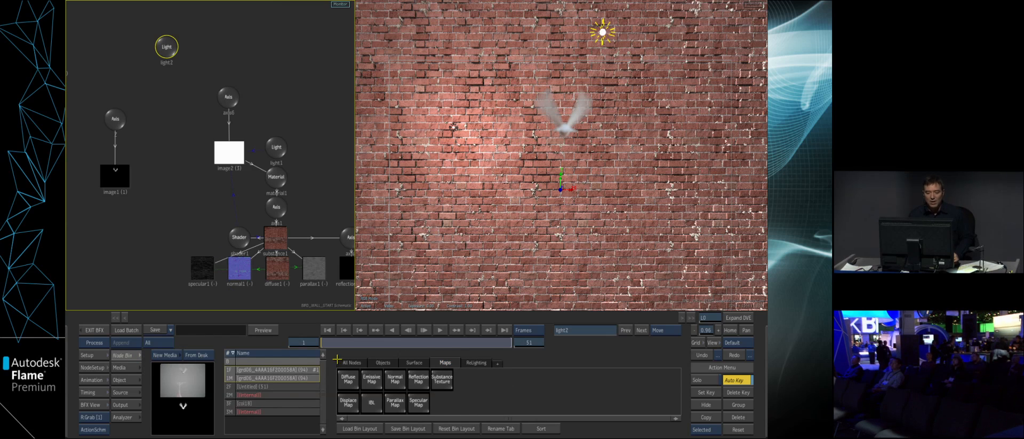
click(477, 364)
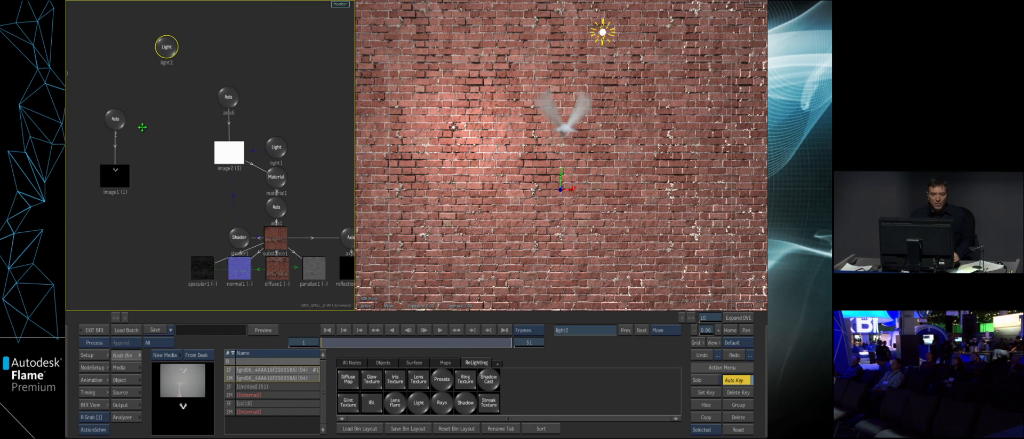
click(168, 112)
mouse_move(334, 340)
mouse_down()
mouse_move(473, 324)
mouse_move(233, 323)
mouse_up()
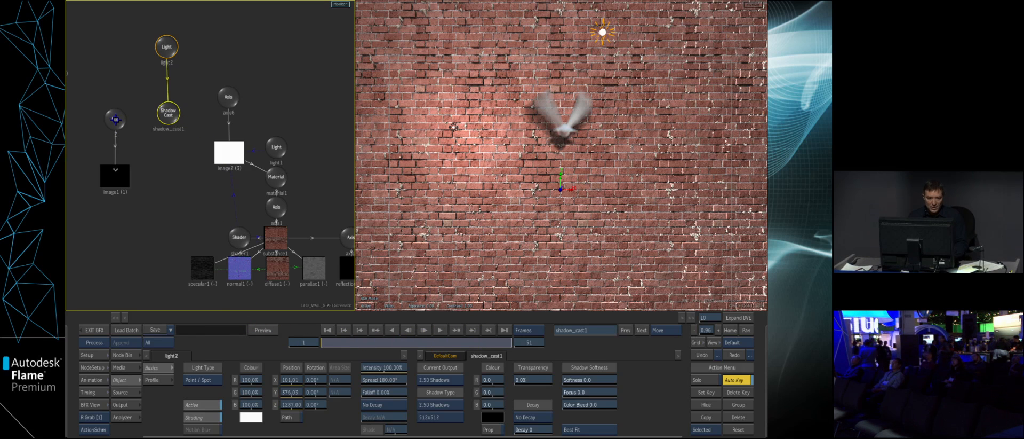
- Replace the schematic view with an angled scene view and set the bird axis's Z position to 584
click(115, 119)
key(F1)
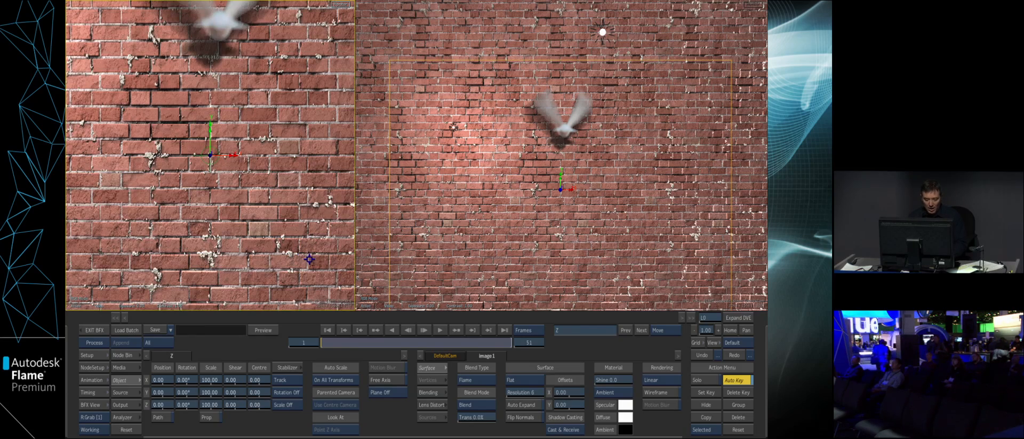
drag(305, 238, 221, 252)
drag(294, 228, 285, 206)
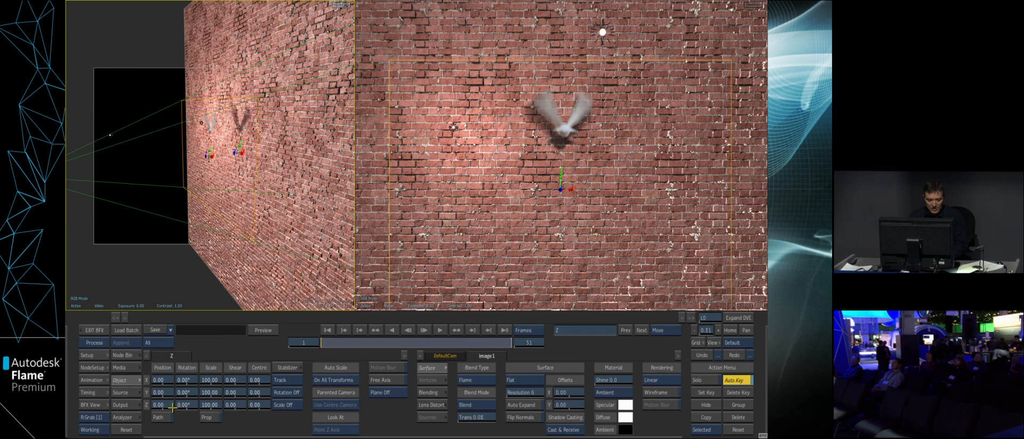
drag(167, 405, 184, 405)
- Go to frame 38 and set the bird axis's Z position to -355 there
drag(340, 342, 462, 331)
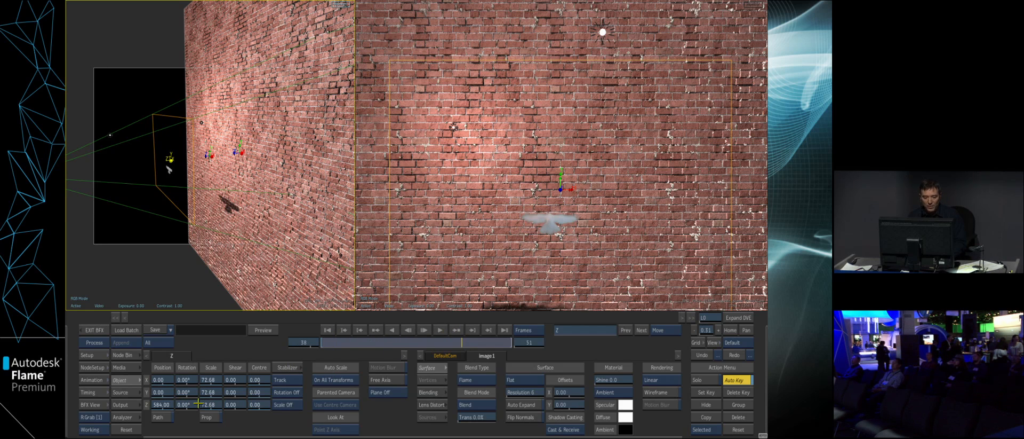
drag(161, 405, 138, 406)
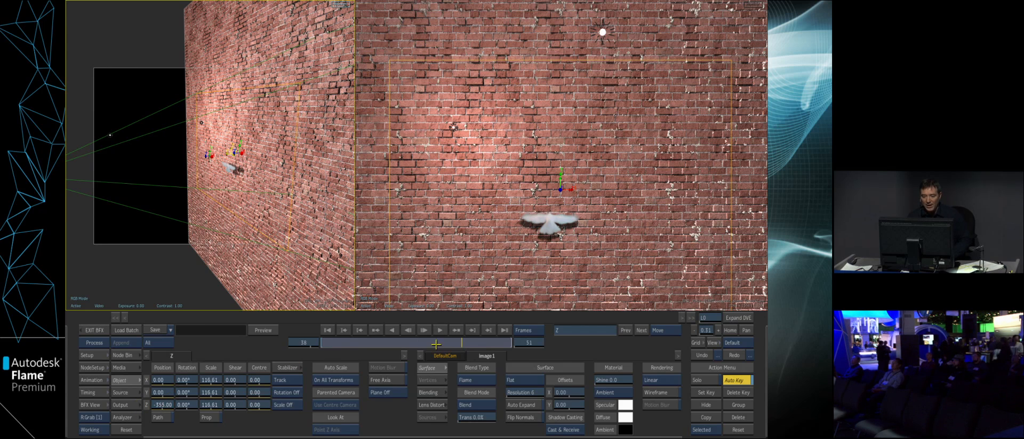
- Select the Shadow Cast node at frame 1 and set its Softness to 23, checking the bird's shadow across the frames
drag(447, 343, 291, 325)
key(F4)
click(168, 113)
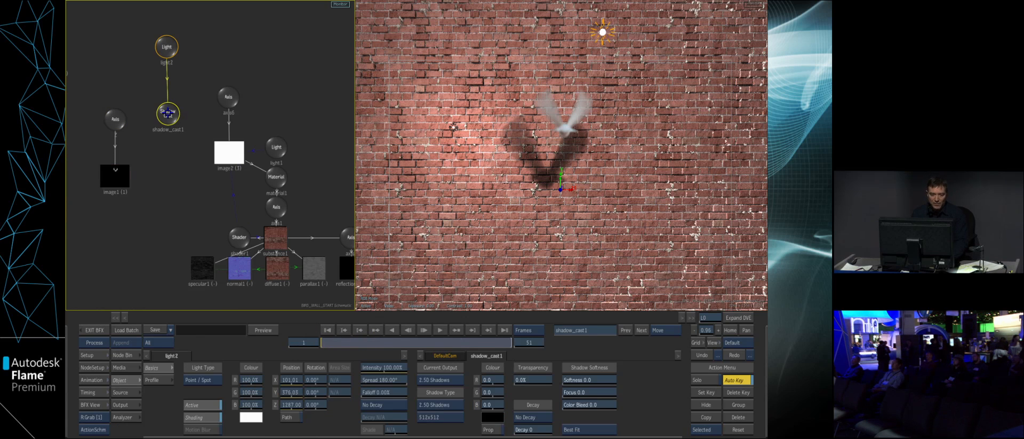
drag(590, 378, 607, 379)
drag(369, 340, 397, 340)
click(581, 375)
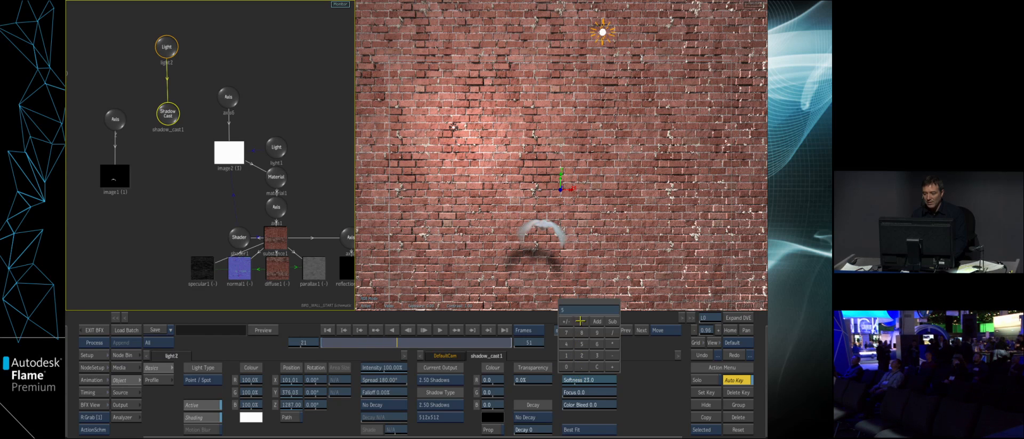
text(5)
key(Return)
drag(388, 342, 321, 341)
- Add a Projector node carrying the beer poster media to the schematic
drag(306, 202, 274, 180)
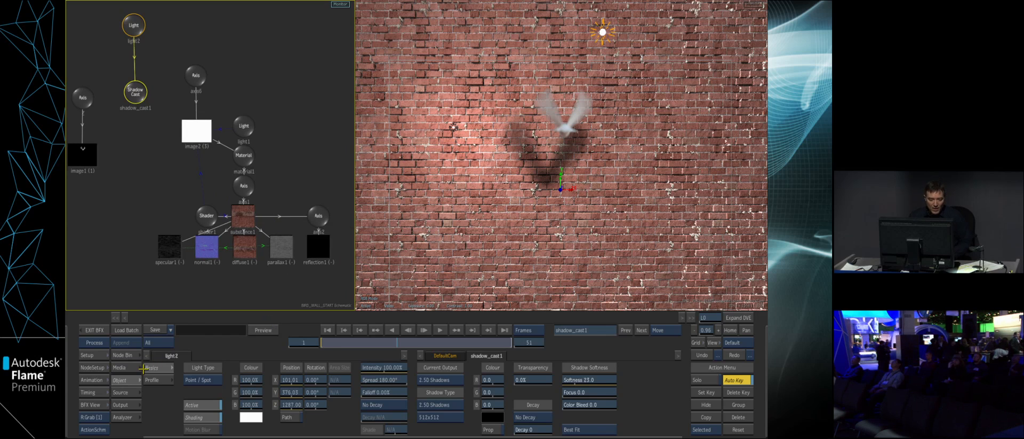
click(130, 357)
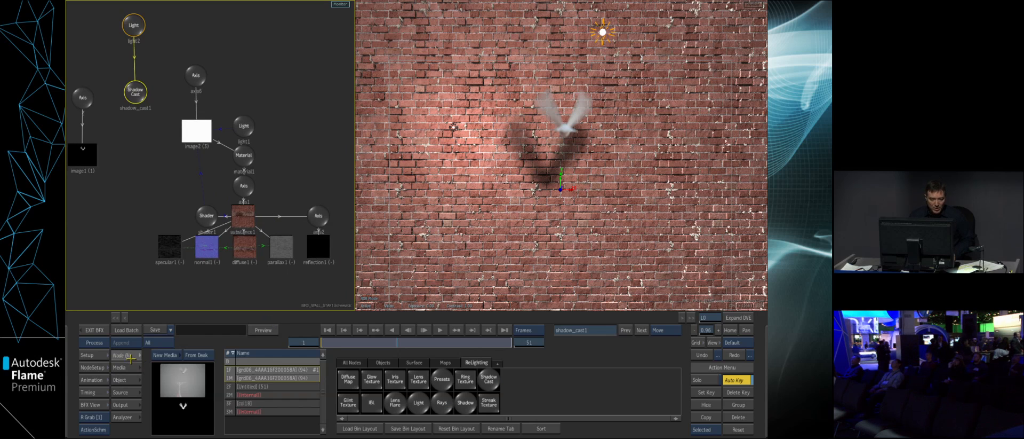
click(231, 389)
click(416, 363)
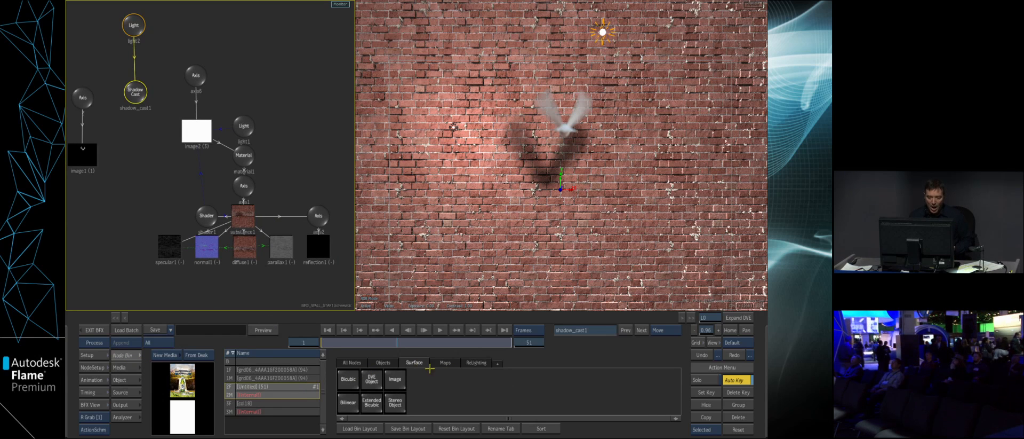
click(384, 363)
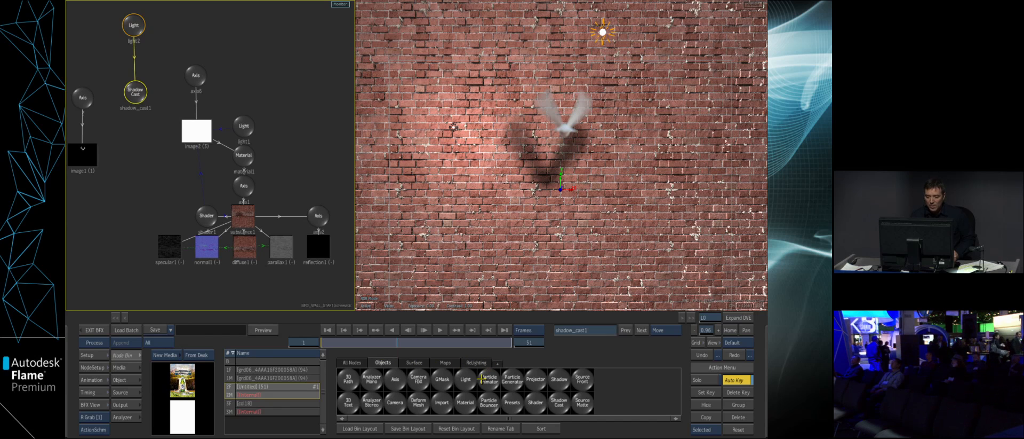
drag(536, 379, 290, 107)
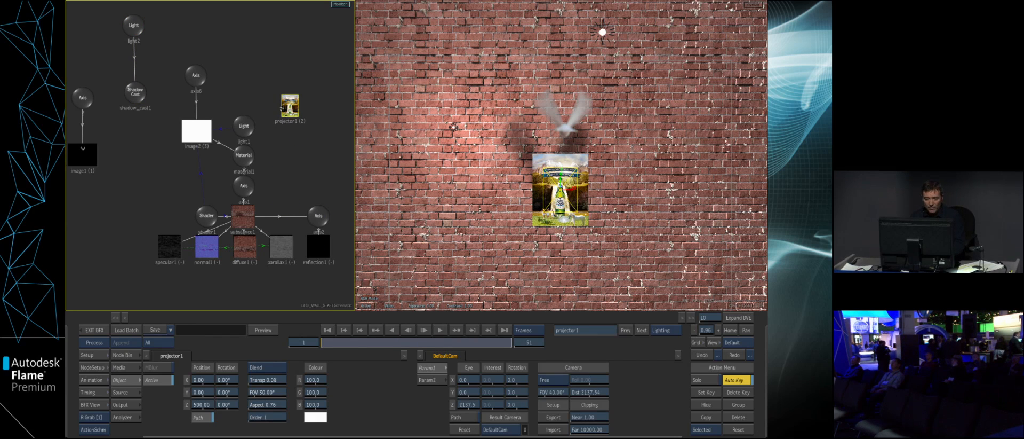
key(m)
drag(292, 109, 291, 110)
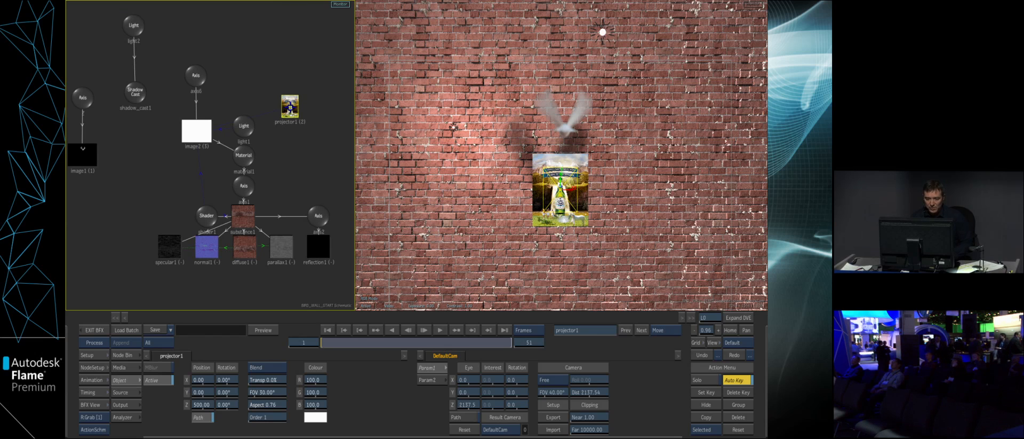
- Try the poster projector at Z position 5440 with Screen blending and 65% transparency, and delete the projector
drag(208, 398, 305, 412)
key(ctrl+z)
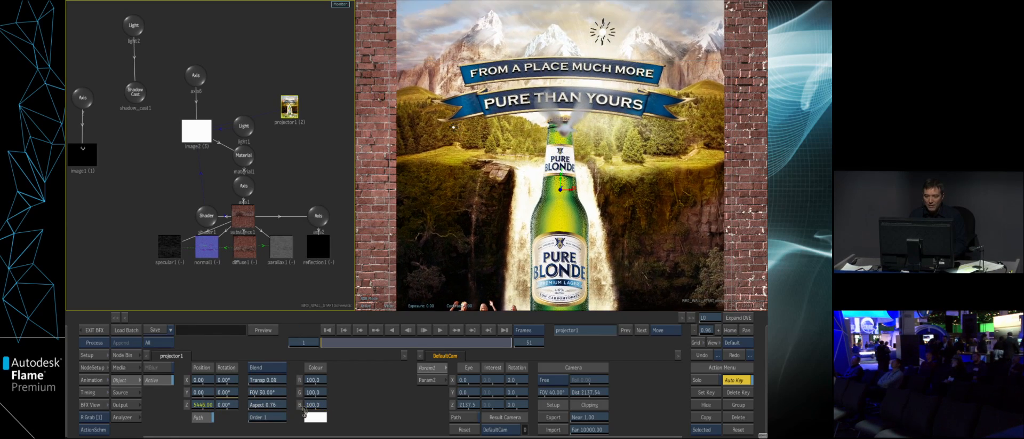
click(281, 368)
click(266, 300)
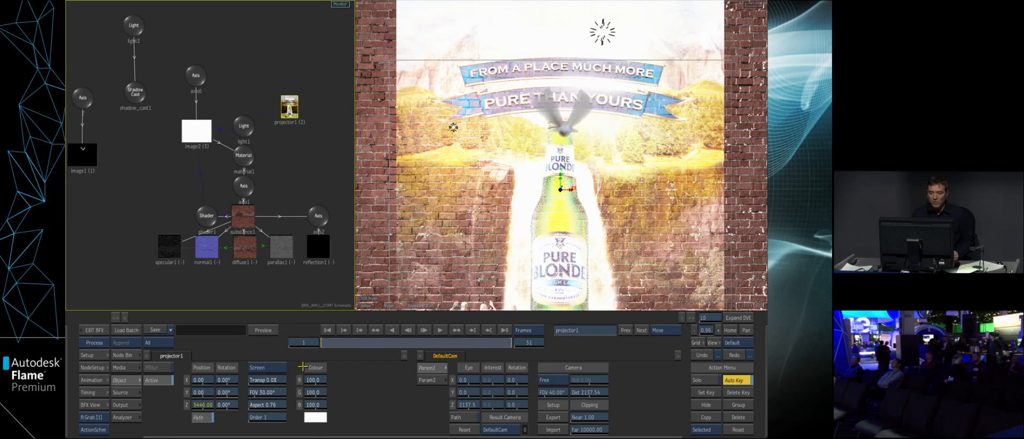
drag(269, 386, 289, 382)
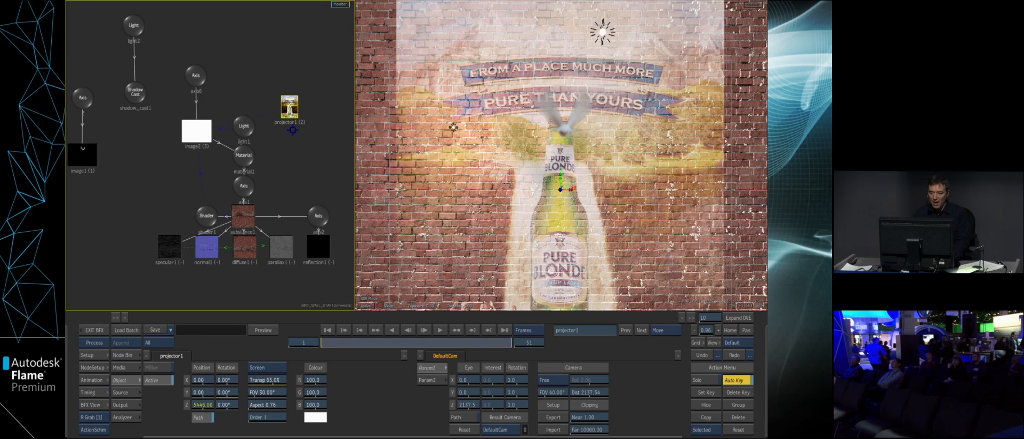
drag(293, 112, 158, 377)
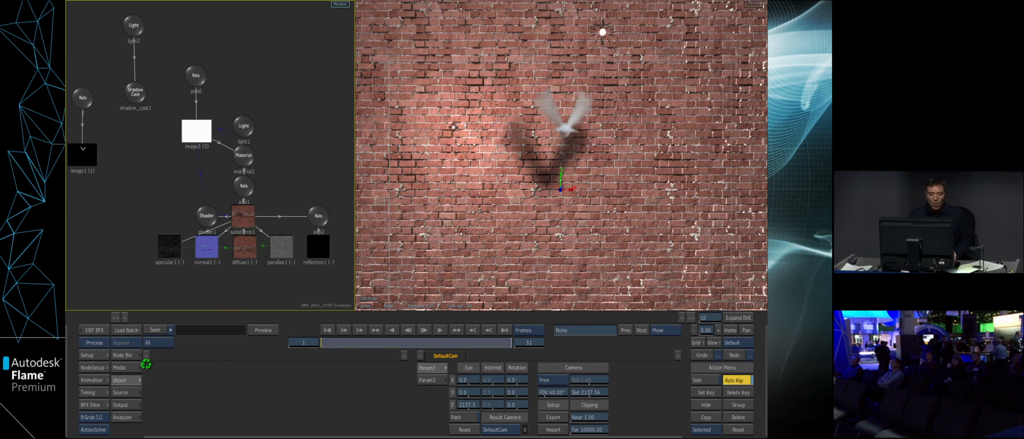
- Add an Image surface with the beer poster media and place it between image1 and image2 in the priority order
click(127, 355)
click(413, 362)
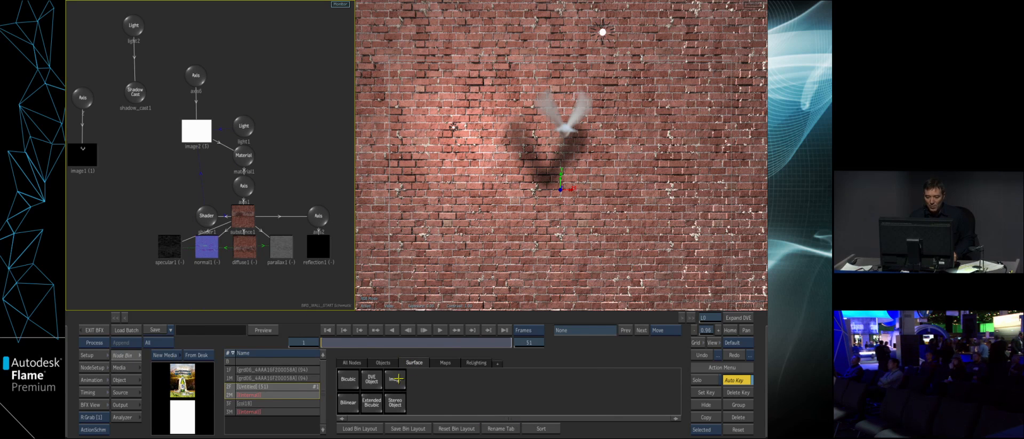
click(285, 140)
click(120, 367)
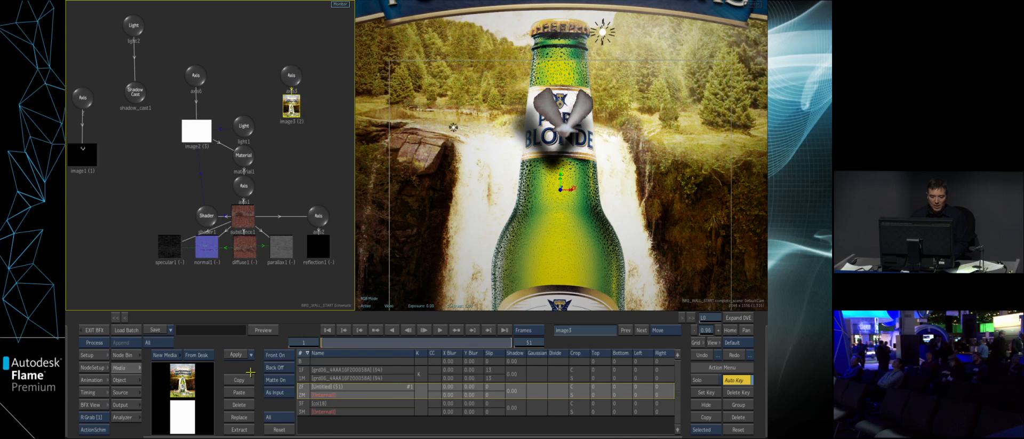
mouse_move(235, 436)
drag(220, 359, 219, 379)
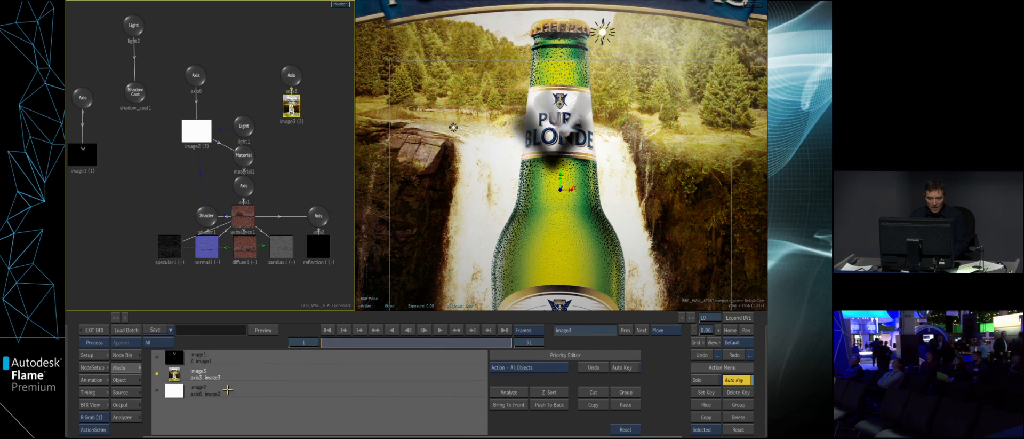
- Add an Axis node to the schematic below the poster surface image3
click(291, 105)
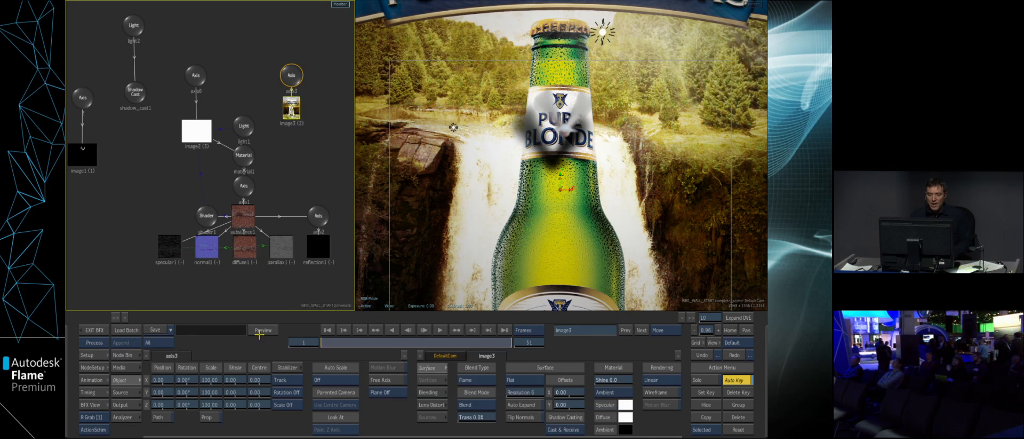
click(124, 355)
click(354, 361)
drag(397, 380, 300, 155)
drag(297, 123, 296, 127)
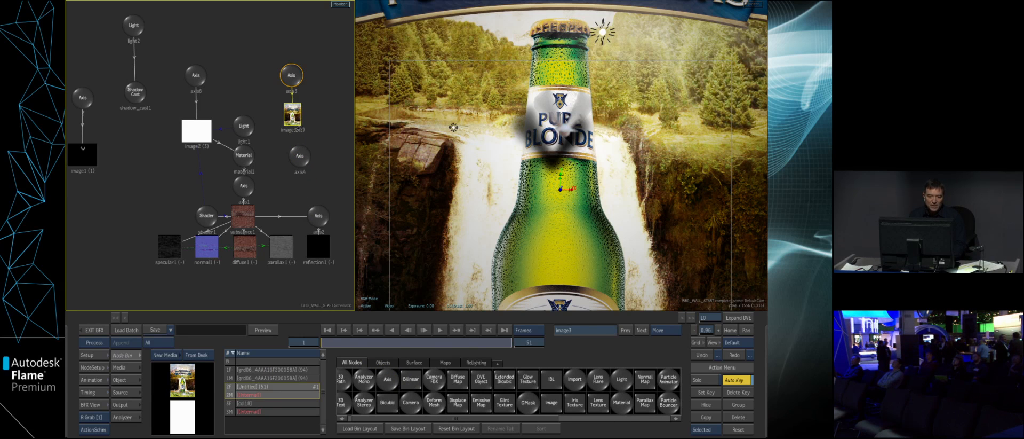
- Parent the new axis to the poster image3 and connect it to the wall's normal1 and parallax1 maps
double_click(297, 129)
key(o)
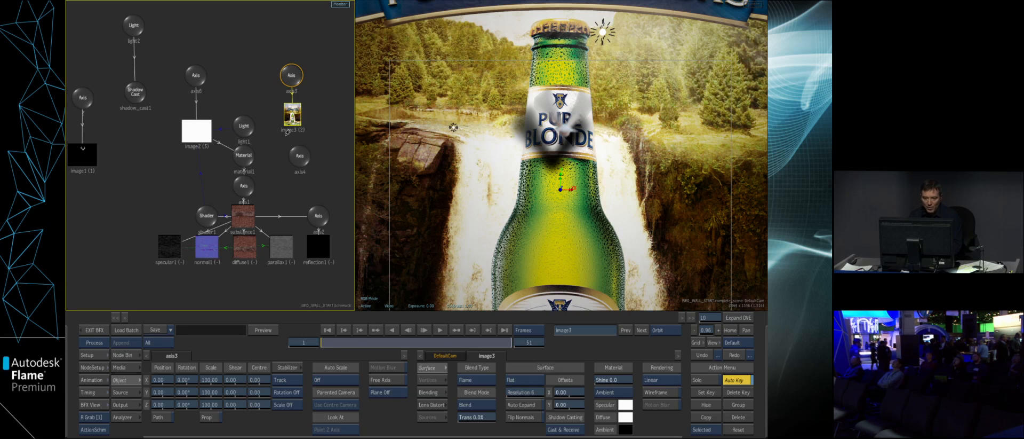
drag(297, 126, 297, 133)
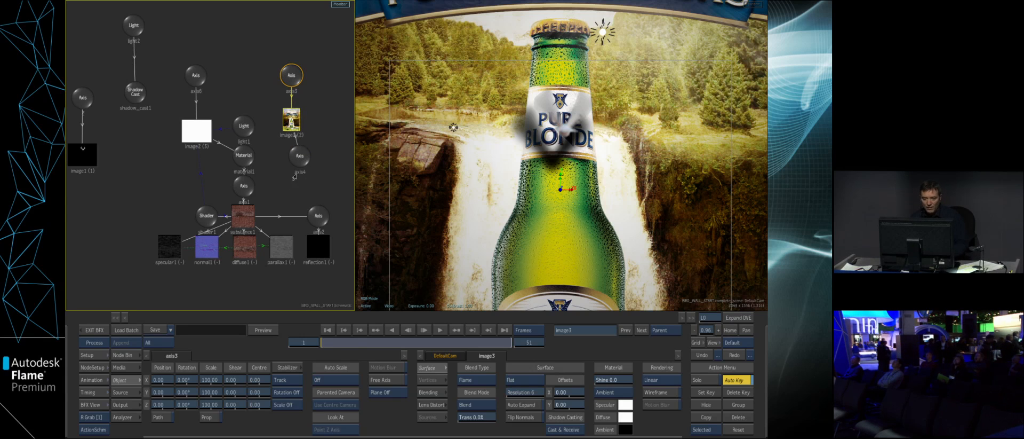
drag(297, 170, 205, 251)
drag(290, 210, 283, 244)
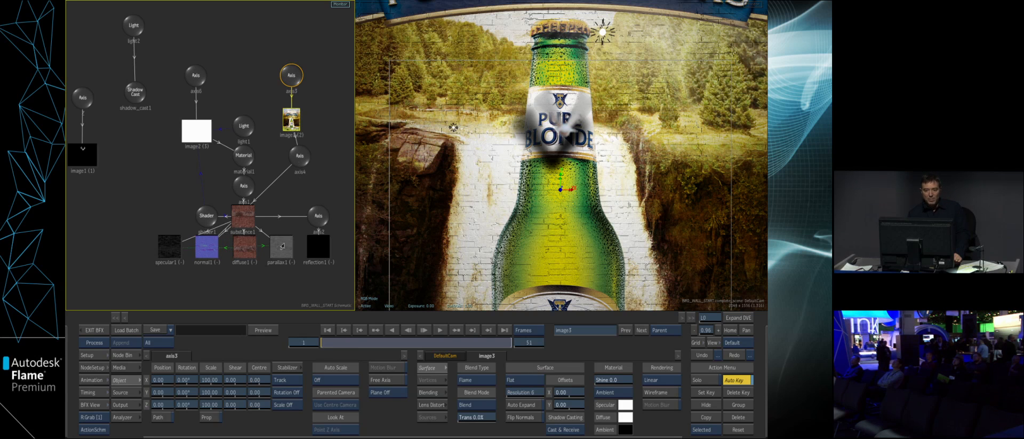
- Try shifting the brick relief maps on the poster by offsetting the new axis's X position
click(297, 156)
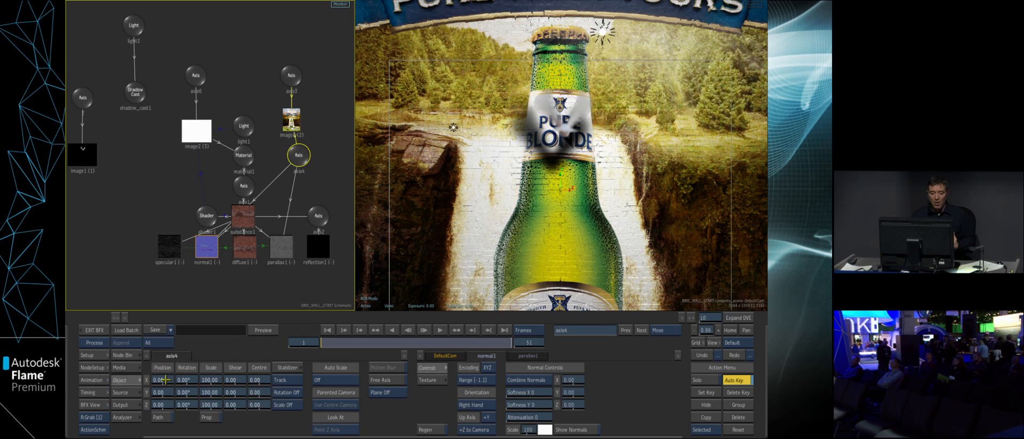
drag(178, 379, 167, 383)
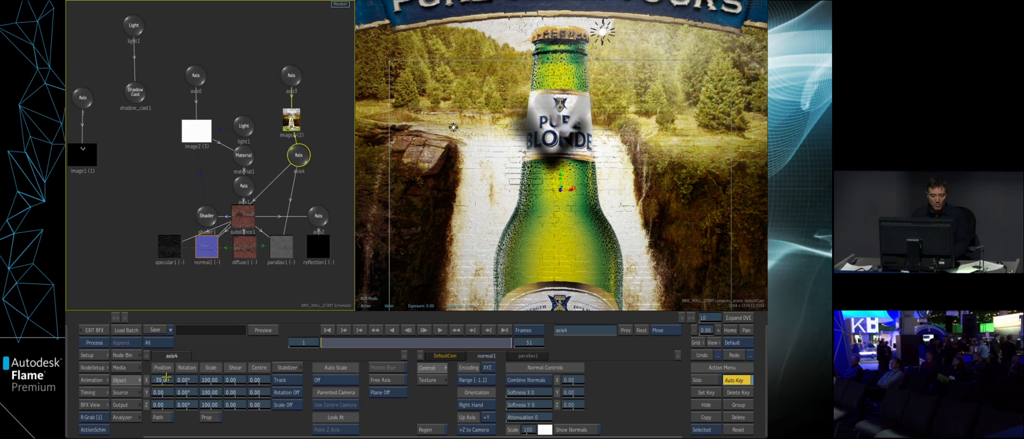
ctrl+click(166, 377)
- Set the poster image3's blend mode to Linear Dodge and exit the Batch FX setup
click(291, 118)
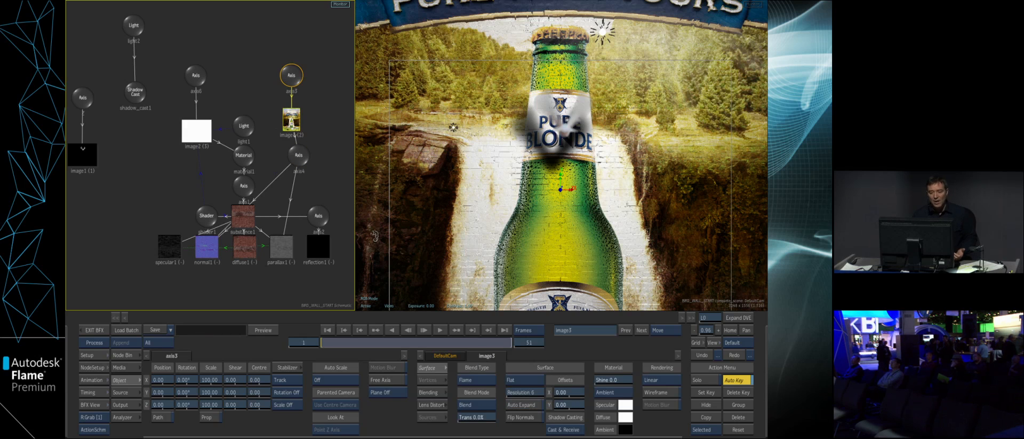
click(484, 404)
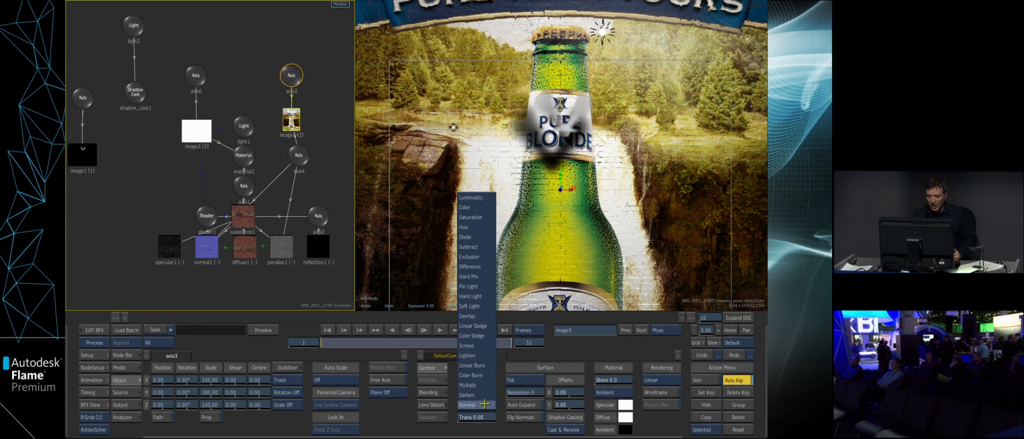
click(483, 325)
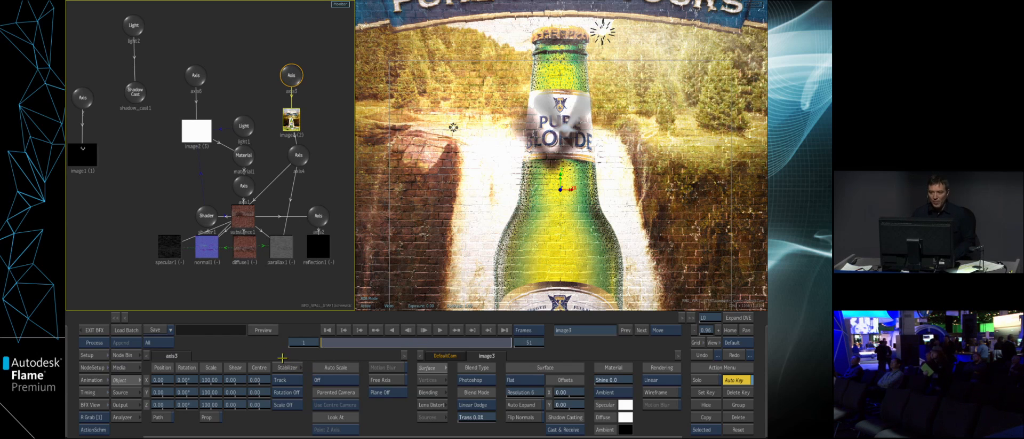
click(95, 329)
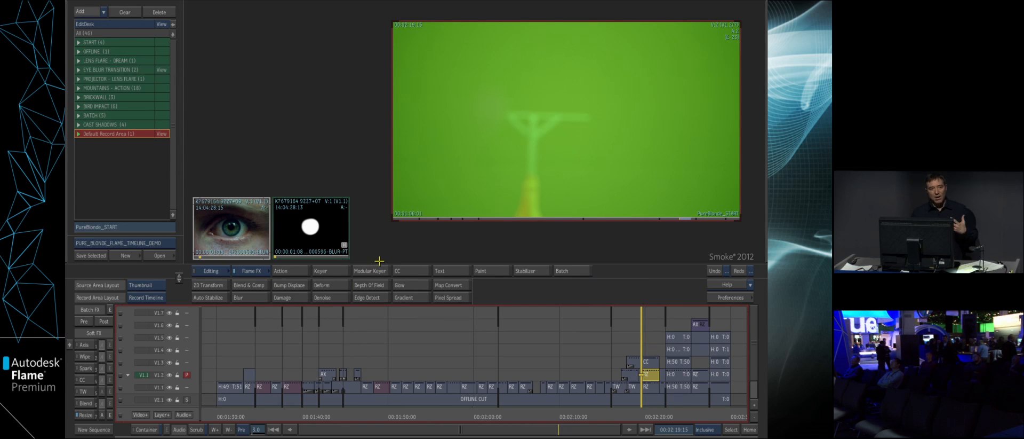
- Enter Batch with the forest clip from the BATCH reel as input and choose its destination
click(586, 267)
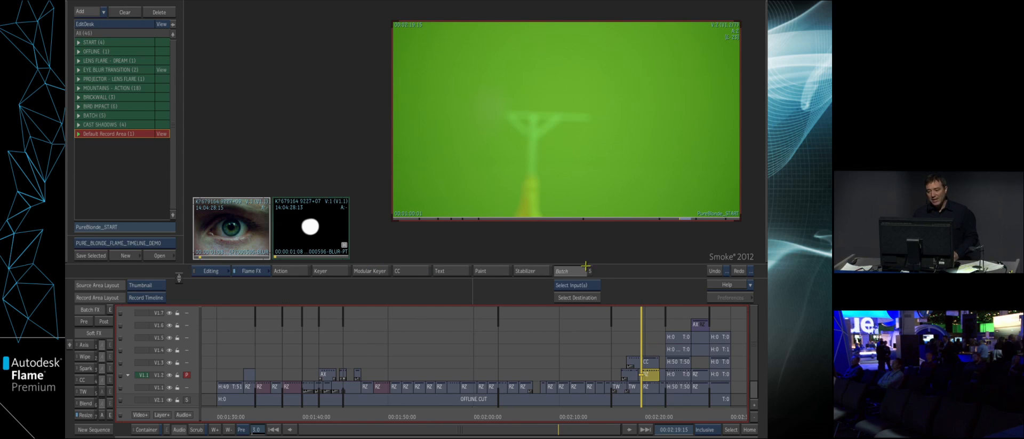
click(163, 116)
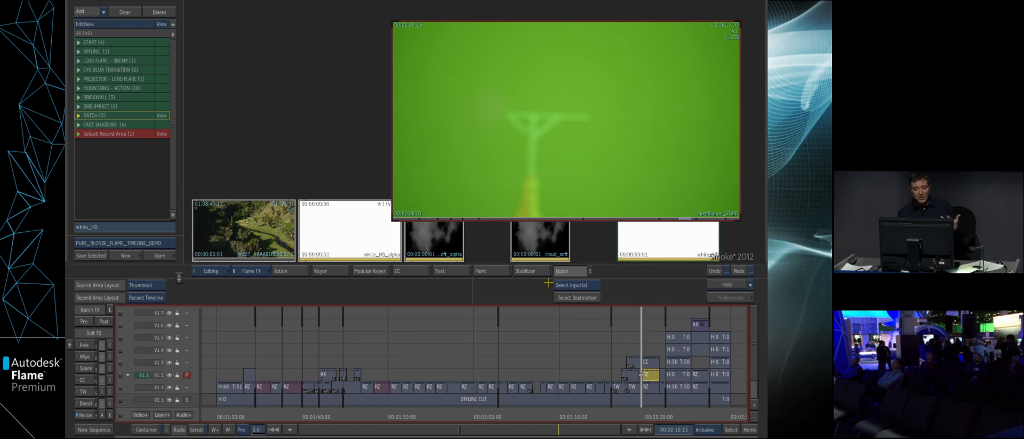
click(582, 295)
click(359, 137)
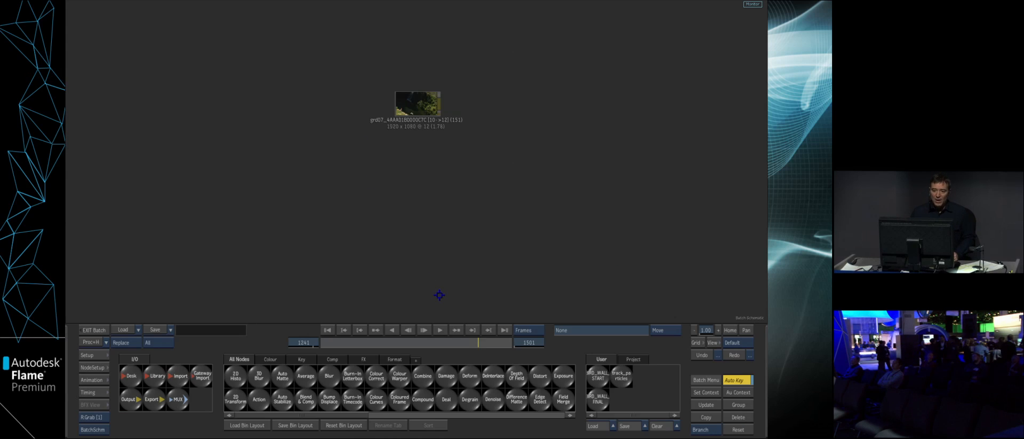
- Set the batch's end frame to 151 to suit the forest clip and go to frame 1
drag(419, 105, 406, 113)
click(535, 342)
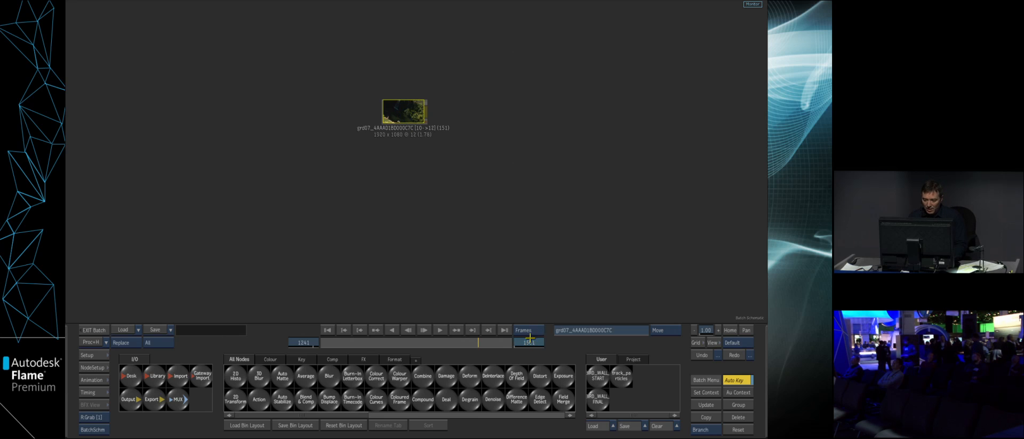
click(507, 317)
click(523, 273)
drag(404, 113, 402, 118)
key(F4)
drag(381, 339, 324, 349)
key(Escape)
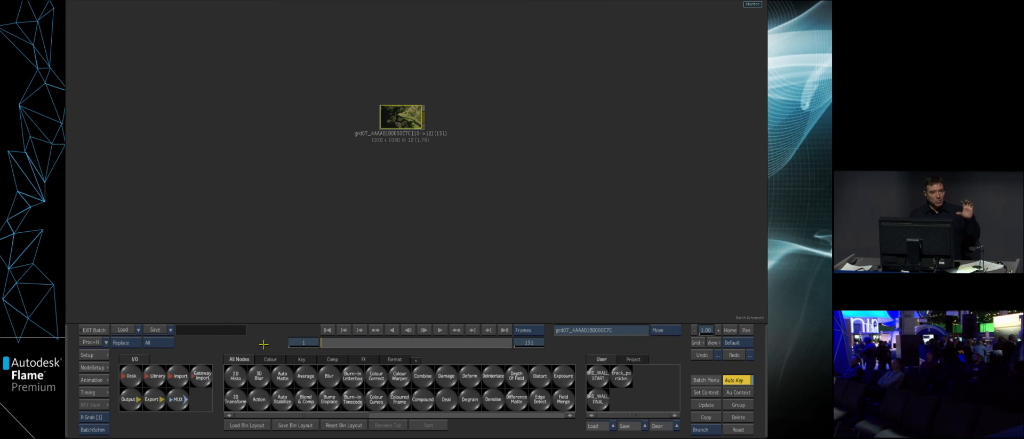
- Add an Action node with a media input, connect the forest clip to it and display the Action result
drag(259, 399, 536, 127)
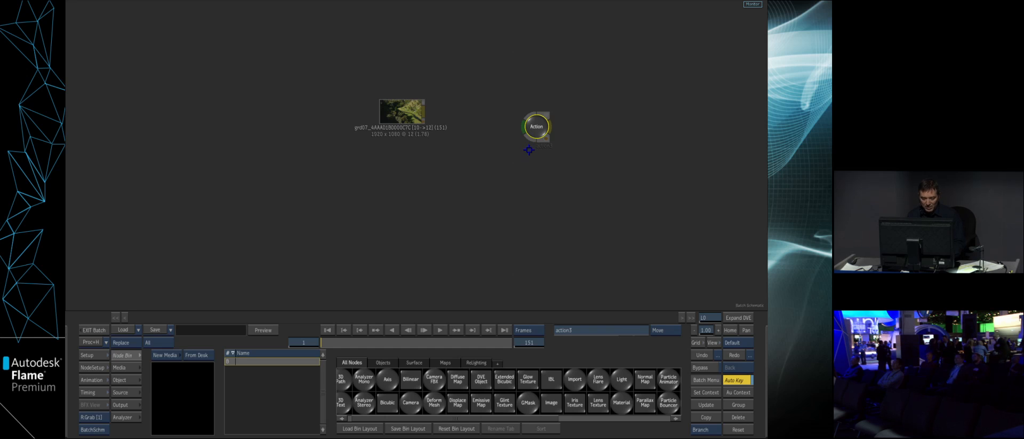
key(shift+n)
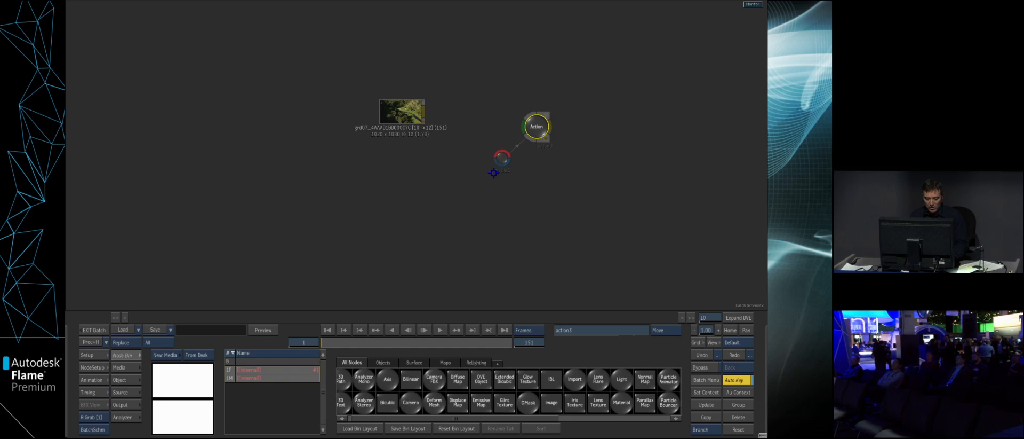
drag(502, 158, 465, 128)
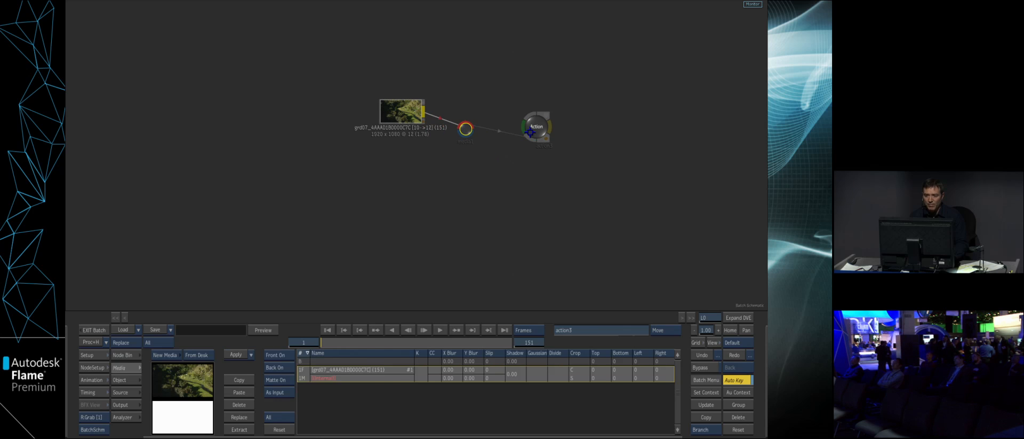
key(F4)
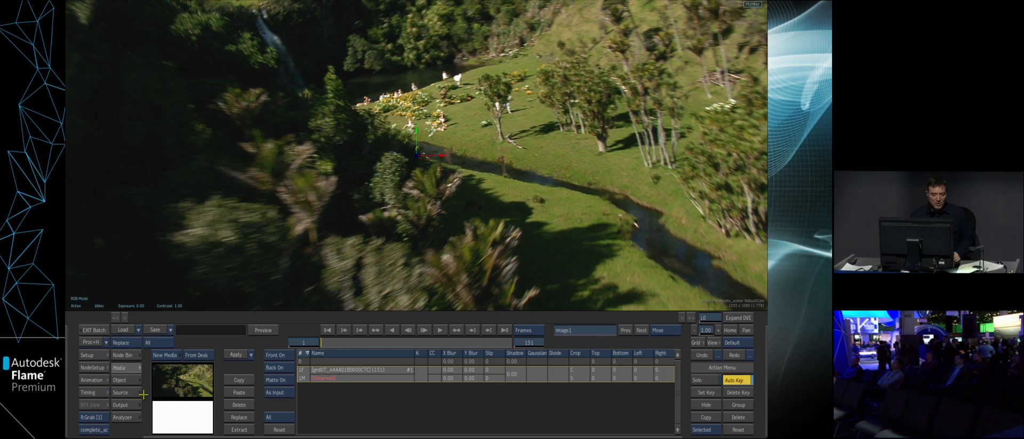
- Switch to a two-view layout and add an Analyzer Mono node to the forest clip's Action setup
key(alt+2)
drag(209, 157, 166, 409)
click(124, 355)
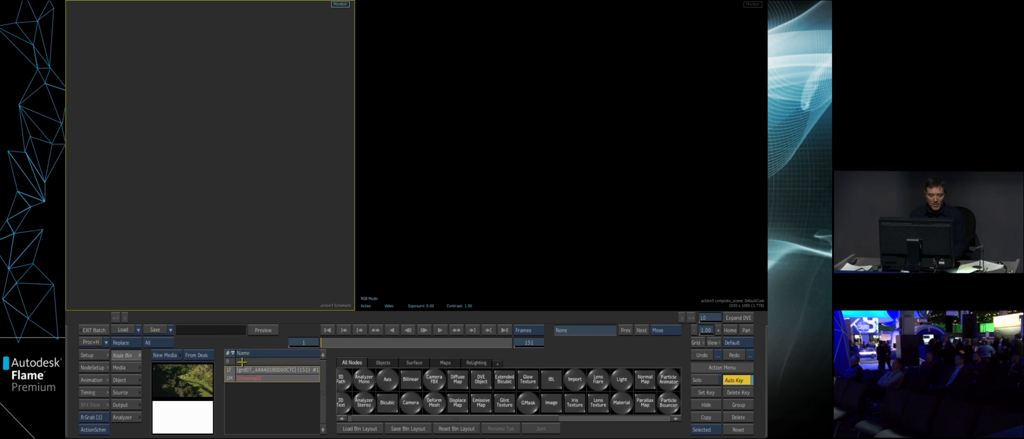
click(364, 379)
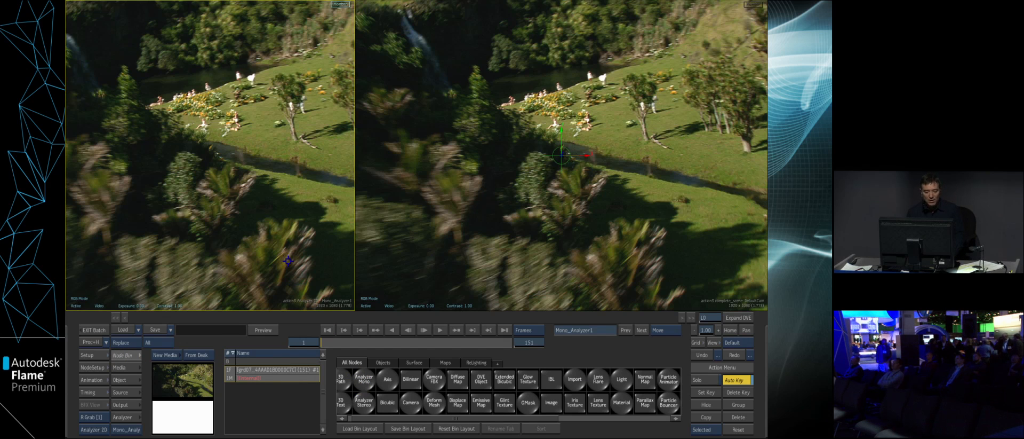
- Show the Action schematic in a narrowed view beside the forest result and open the Analyzer Mono node's camera tracking settings
key(F4)
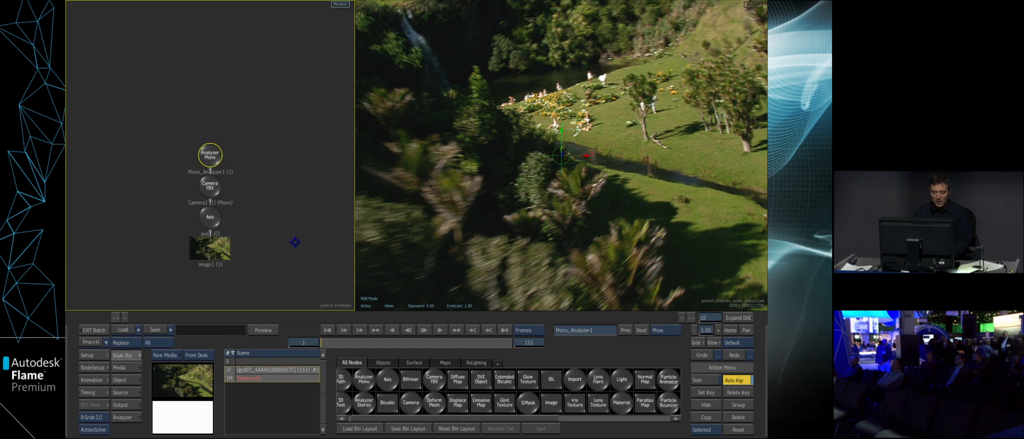
drag(286, 241, 296, 212)
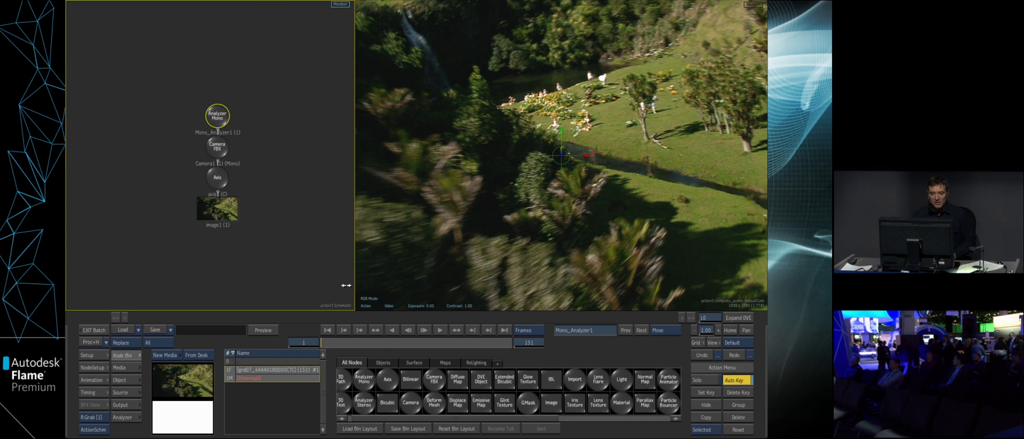
drag(350, 285, 291, 285)
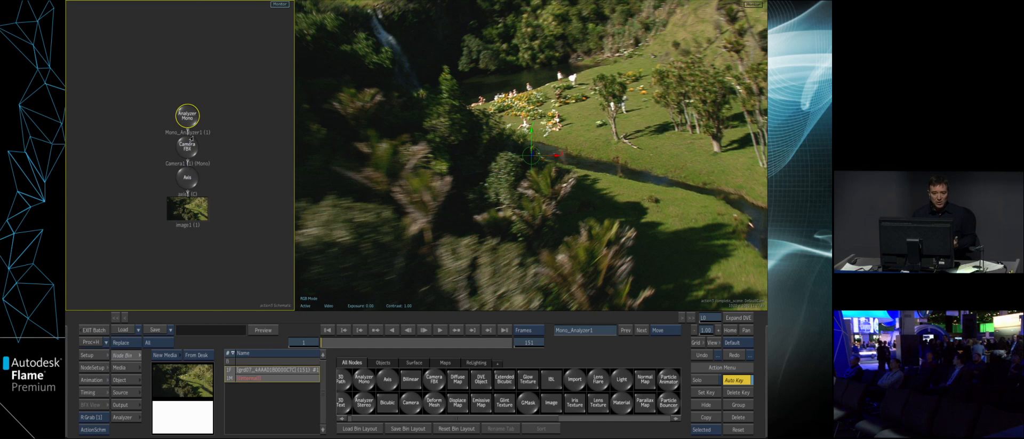
double_click(187, 114)
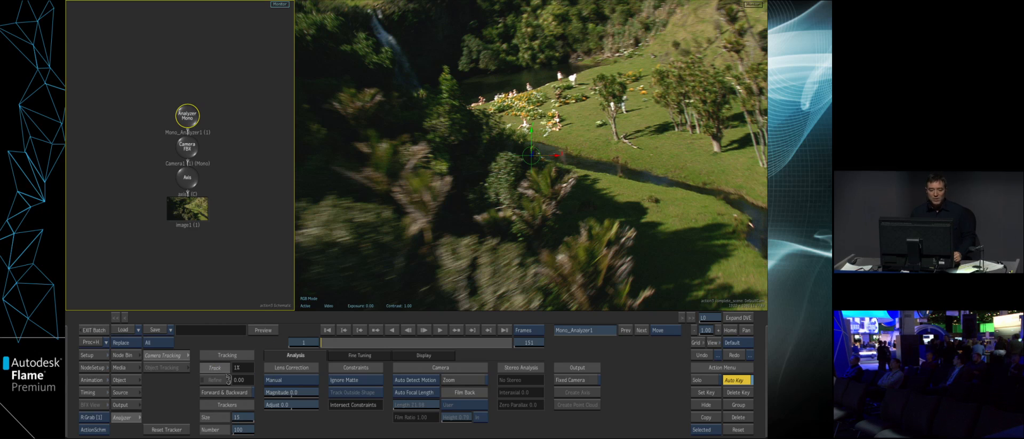
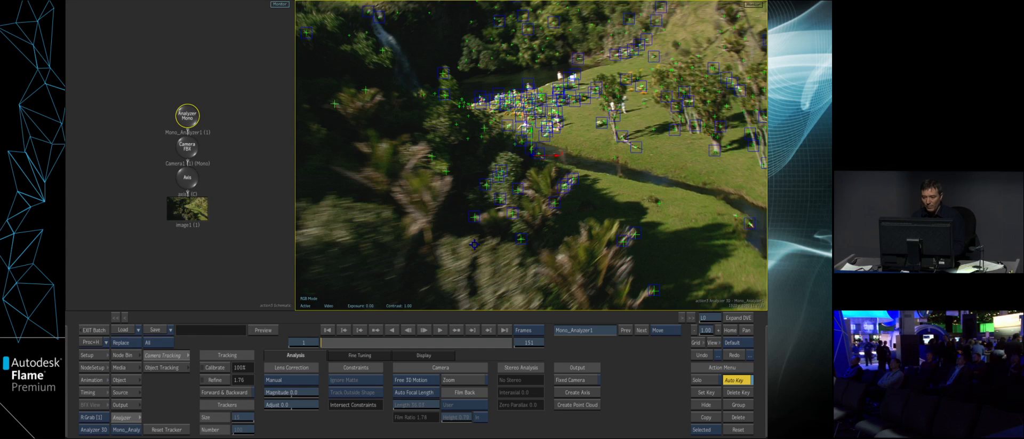
- Define the ground plane at frame 74 from trackers spread across the grass, using the analyzer's fine-tuning settings
drag(632, 237, 605, 235)
drag(347, 336, 347, 354)
click(352, 354)
click(337, 379)
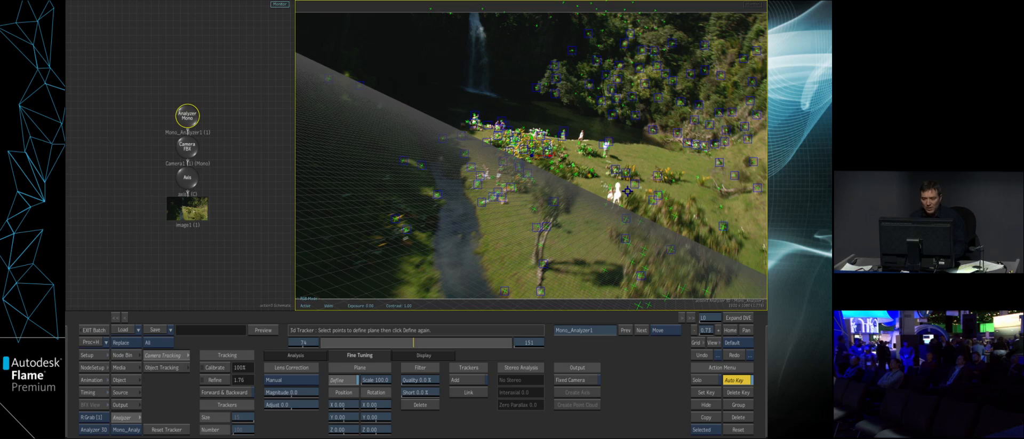
click(719, 162)
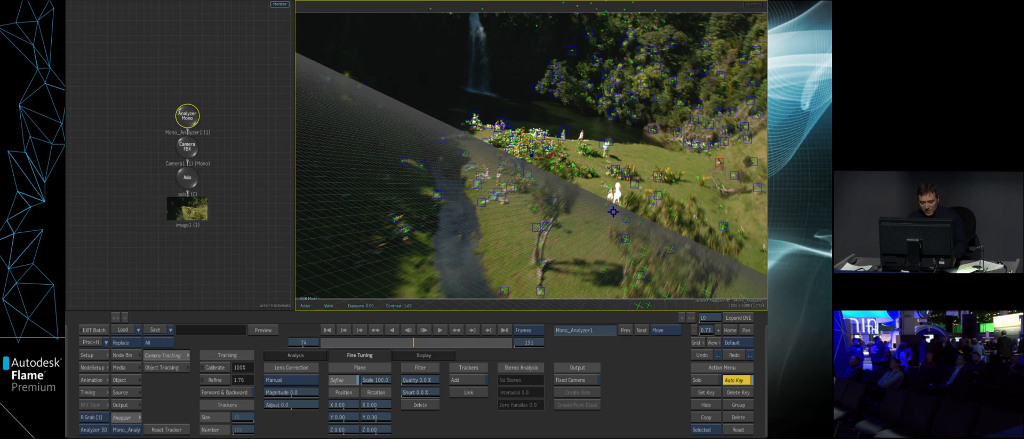
click(482, 202)
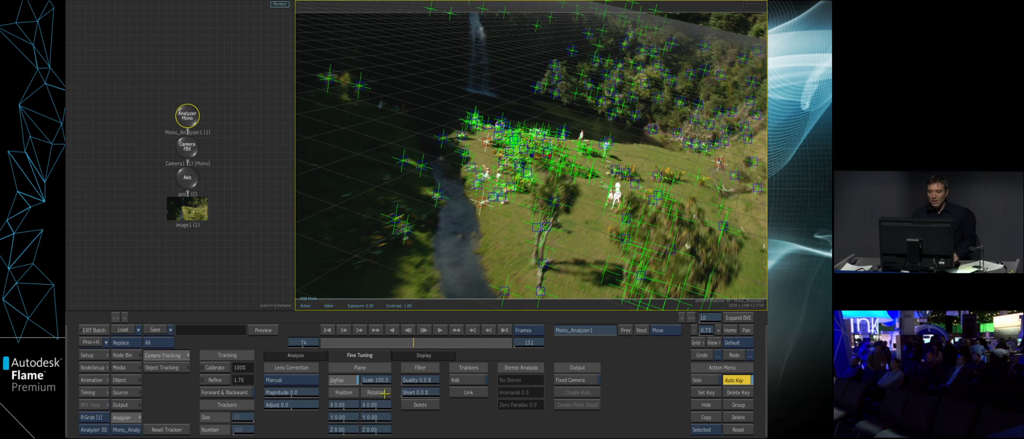
- Set the plane's scale to 30 and its Y rotation to about 32.4, and finish the plane definition
drag(371, 414, 383, 411)
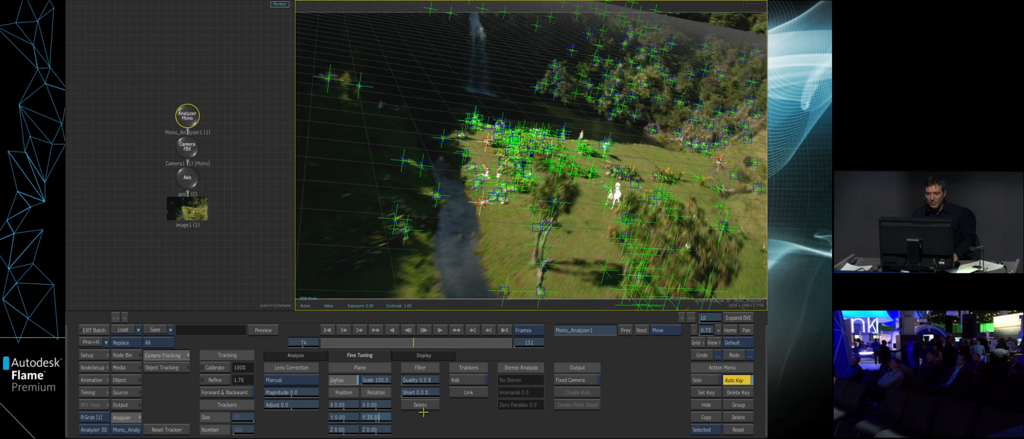
click(381, 380)
click(381, 355)
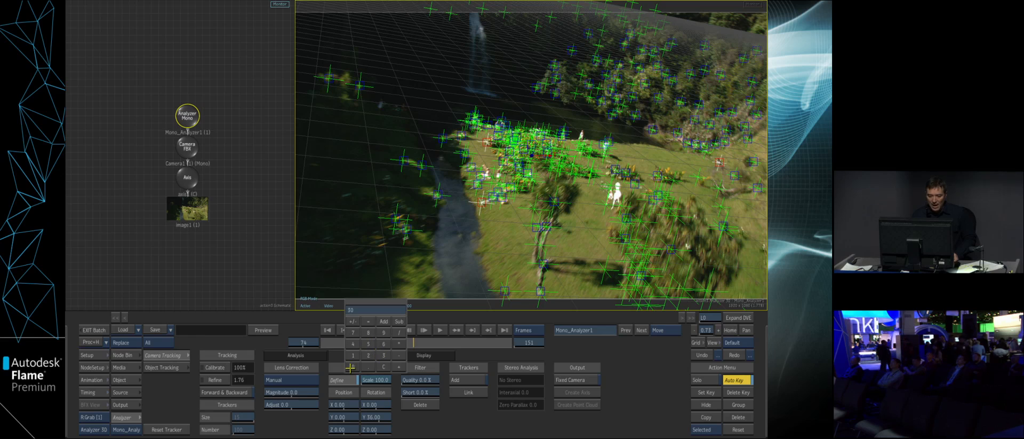
click(370, 311)
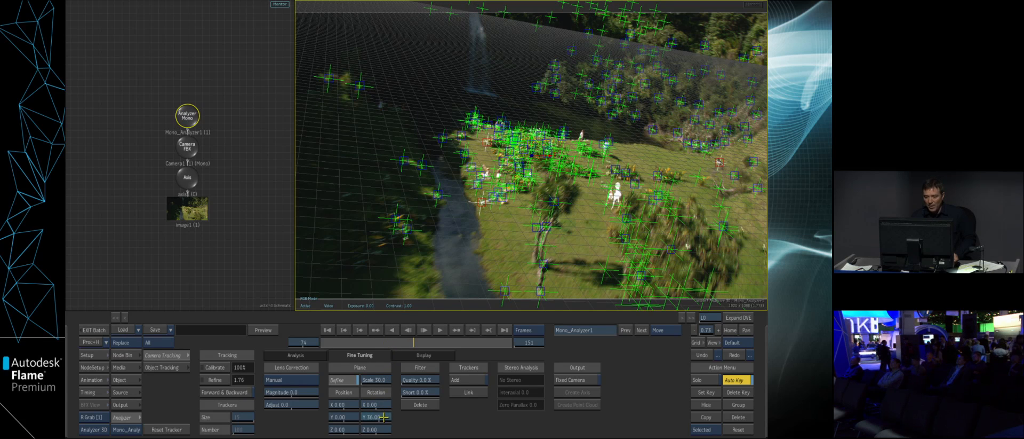
drag(385, 416, 379, 417)
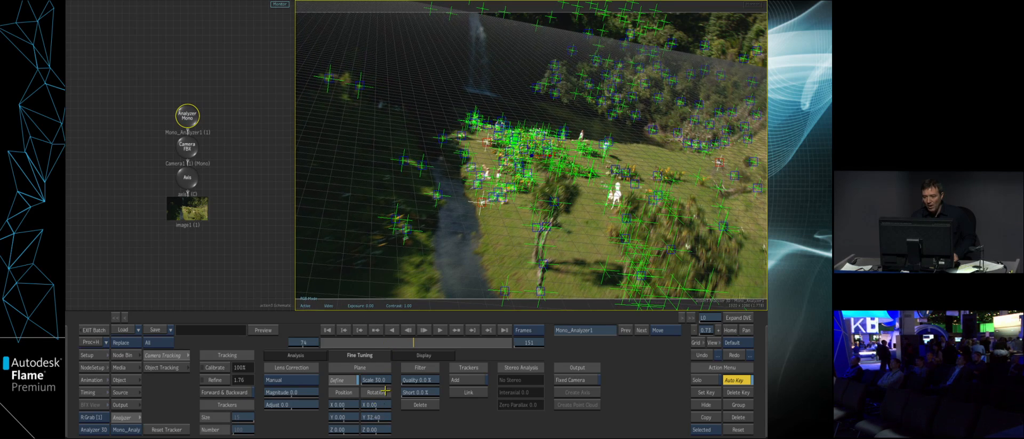
drag(417, 351, 379, 356)
click(344, 379)
- Turn off the grid display in the Action preferences and return to the camera tracking settings
click(107, 367)
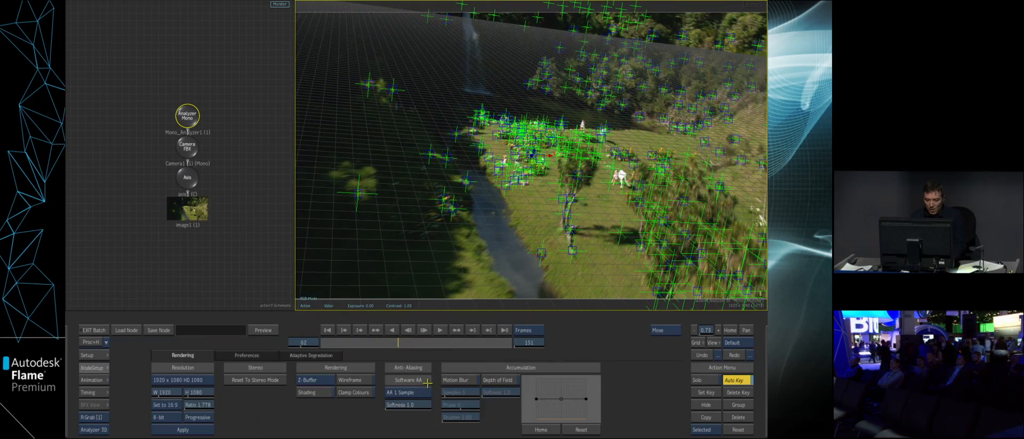
click(234, 355)
click(429, 405)
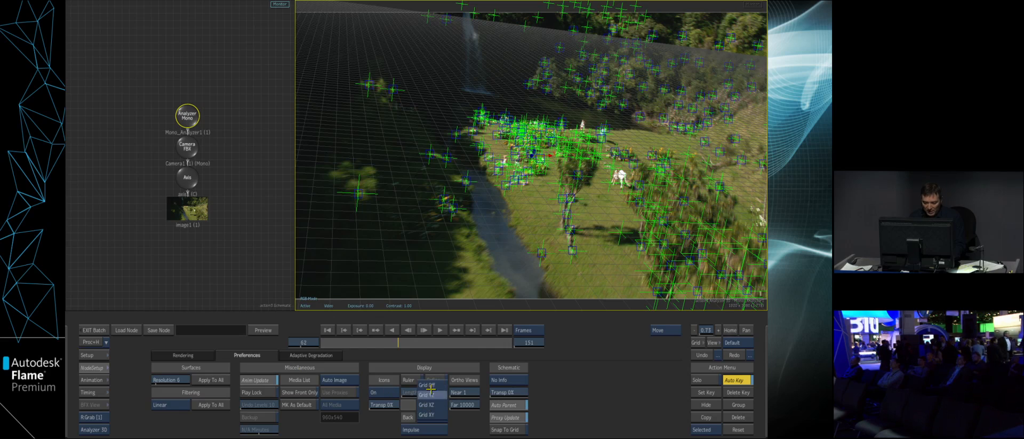
click(103, 364)
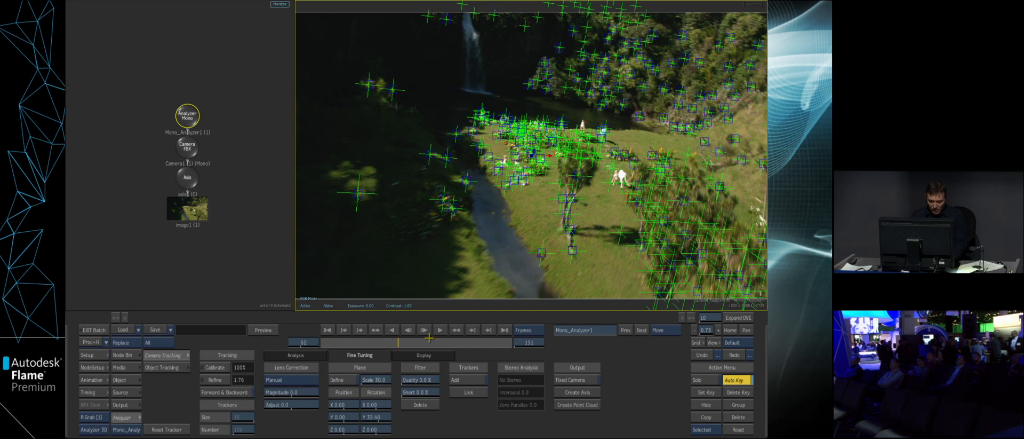
- Create a point cloud from the trackers around the flower beds on the grass and place its node beneath its parent axis
drag(403, 341, 427, 341)
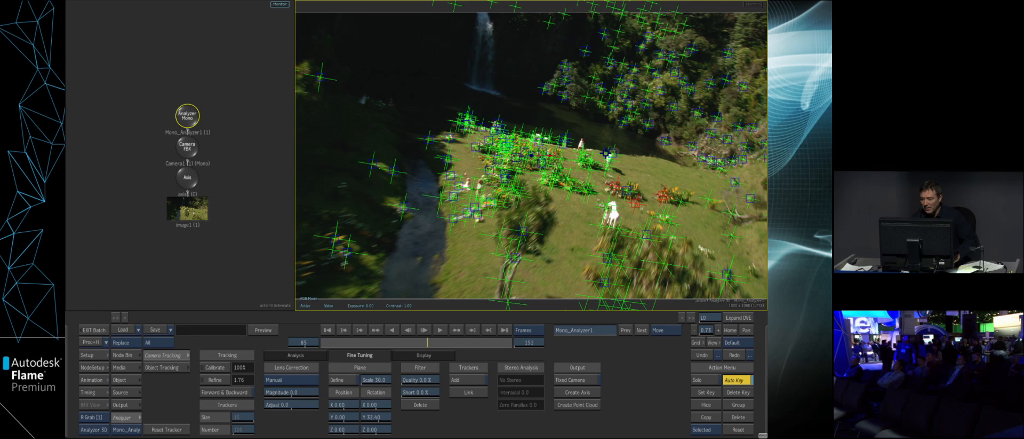
click(580, 406)
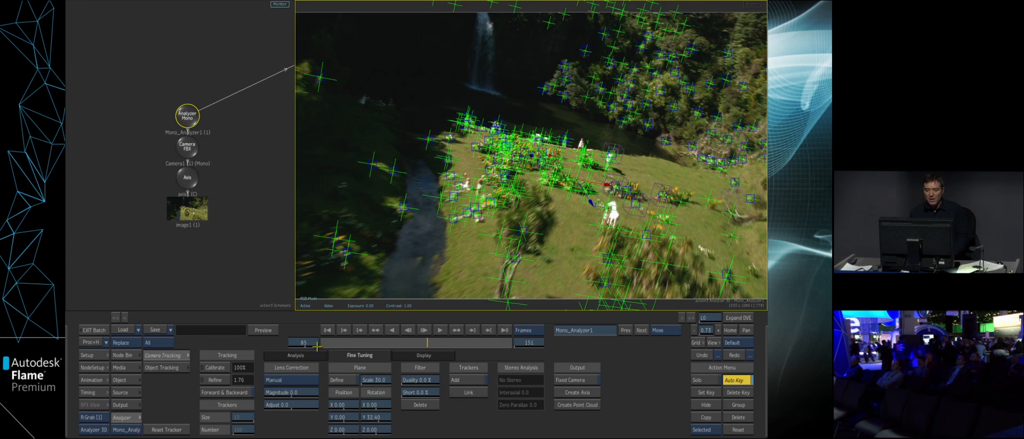
drag(253, 250, 219, 198)
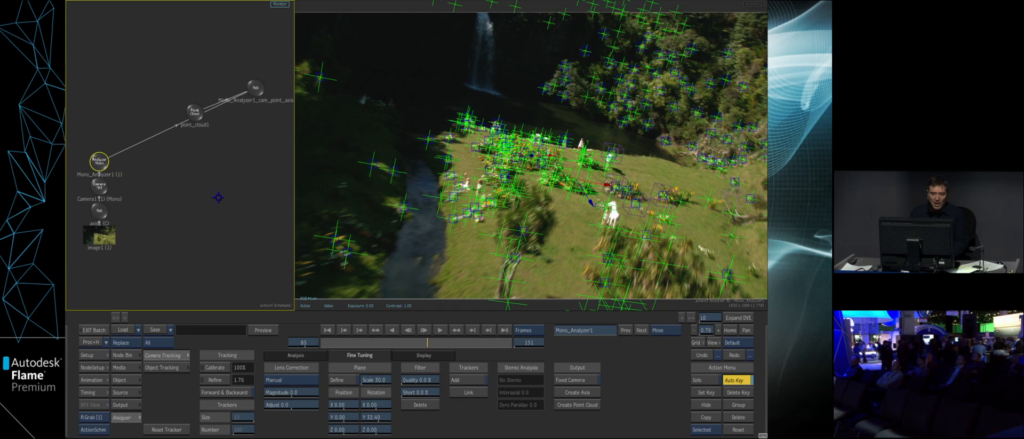
drag(193, 119, 245, 141)
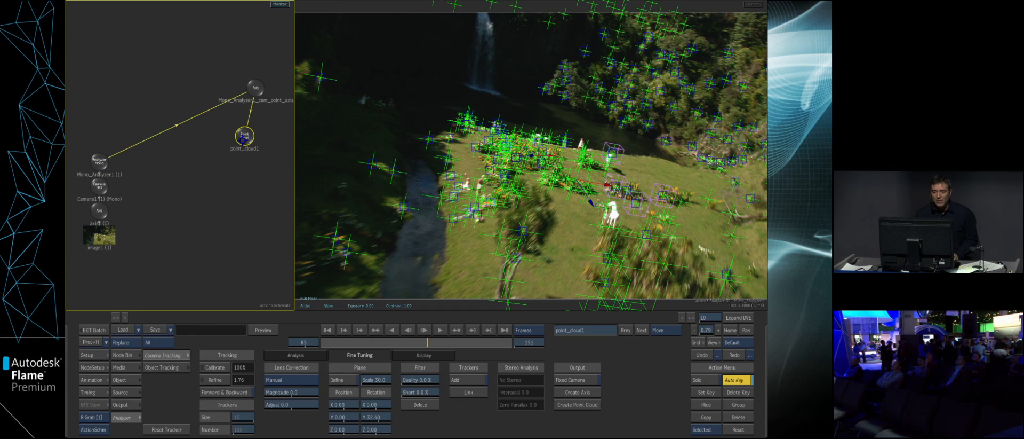
- Display the point cloud's points as crosses with a point size of about 83
double_click(242, 139)
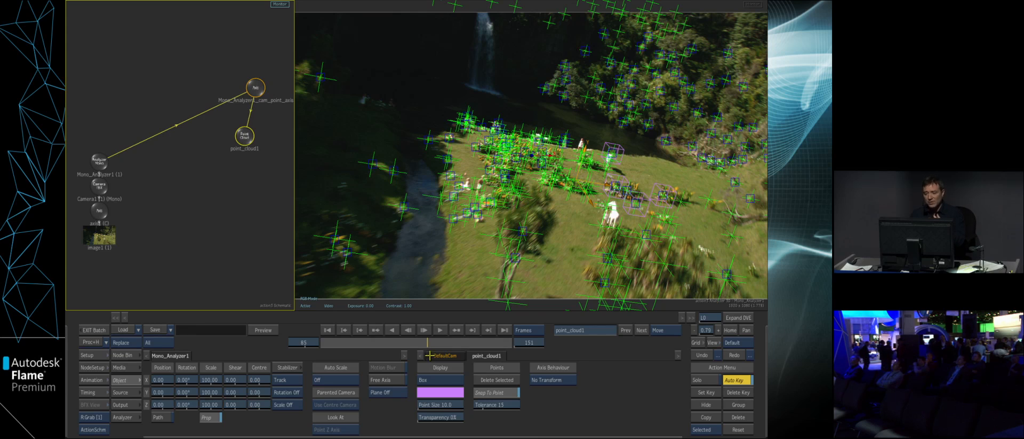
click(440, 379)
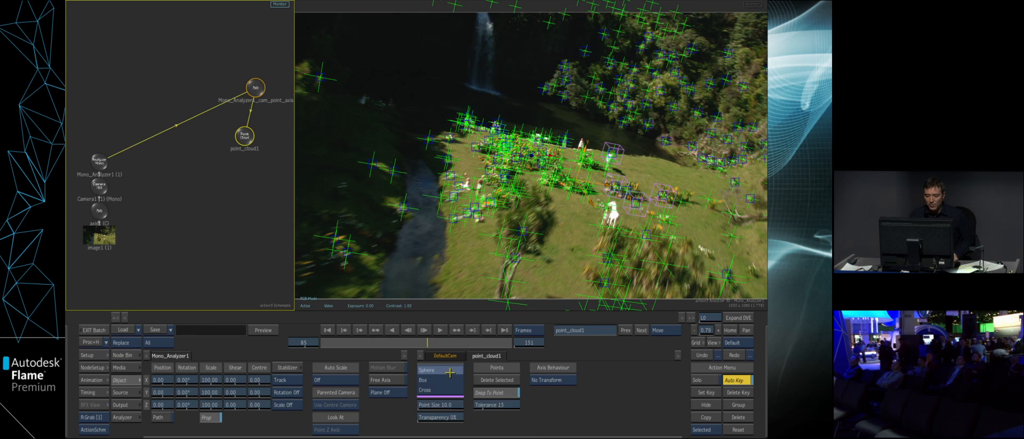
click(451, 390)
drag(449, 404, 470, 396)
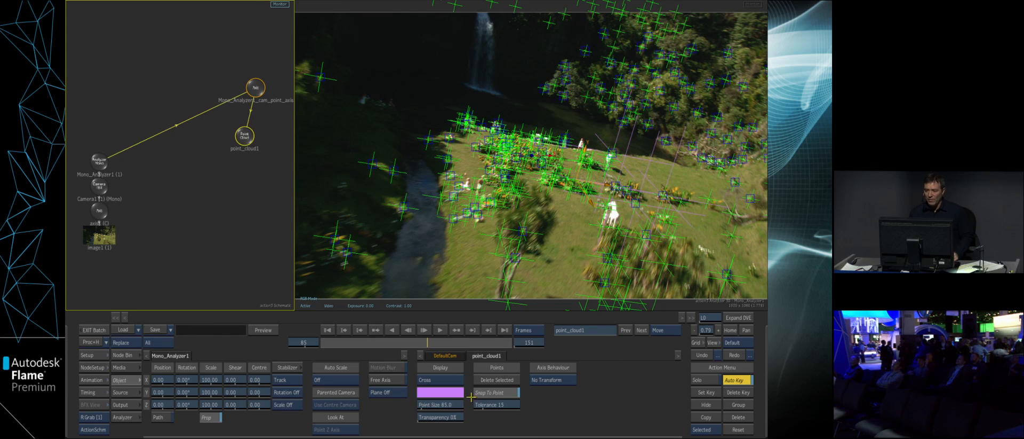
- Create an axis from a single tracker on the grass below the white horse and check its tracking on another frame
click(99, 160)
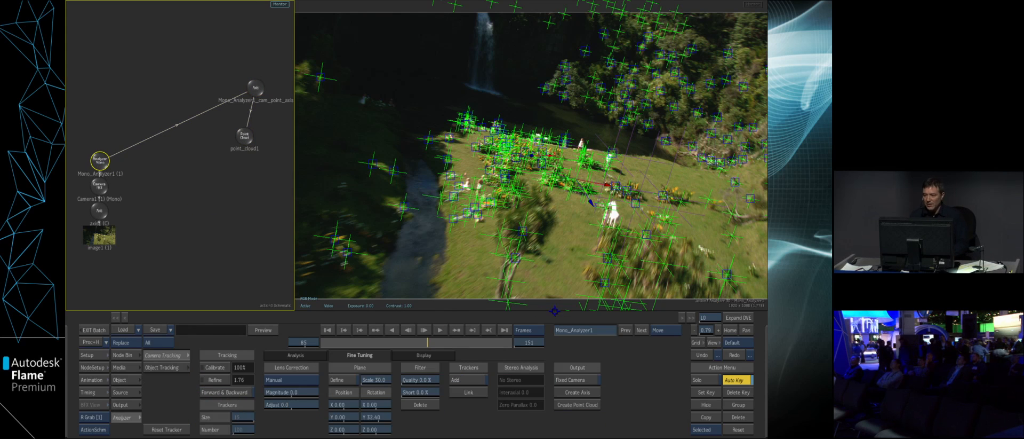
click(647, 235)
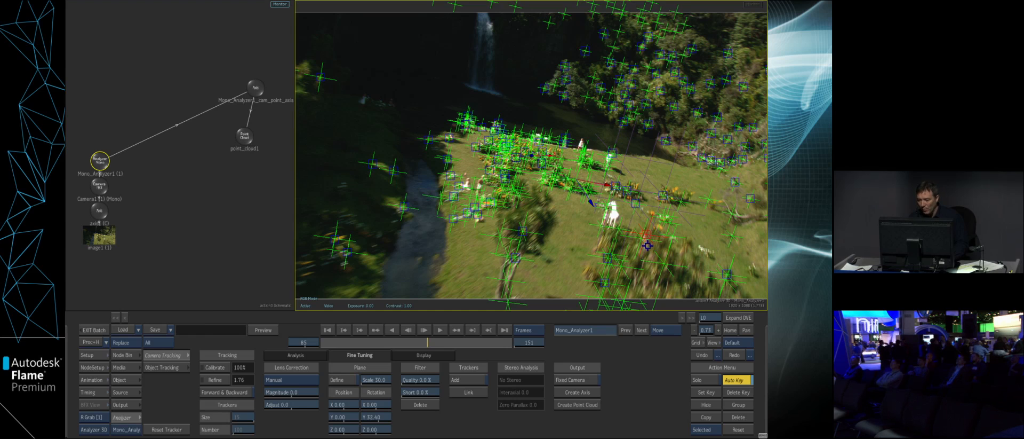
click(577, 392)
drag(194, 112, 197, 139)
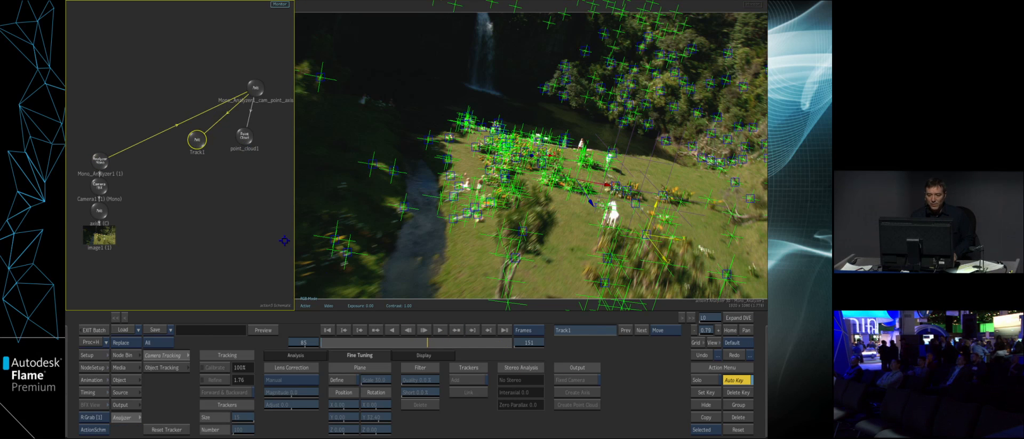
mouse_move(420, 342)
mouse_down()
mouse_move(366, 333)
mouse_move(425, 329)
mouse_move(405, 326)
mouse_move(418, 341)
mouse_move(403, 341)
mouse_move(415, 342)
mouse_up()
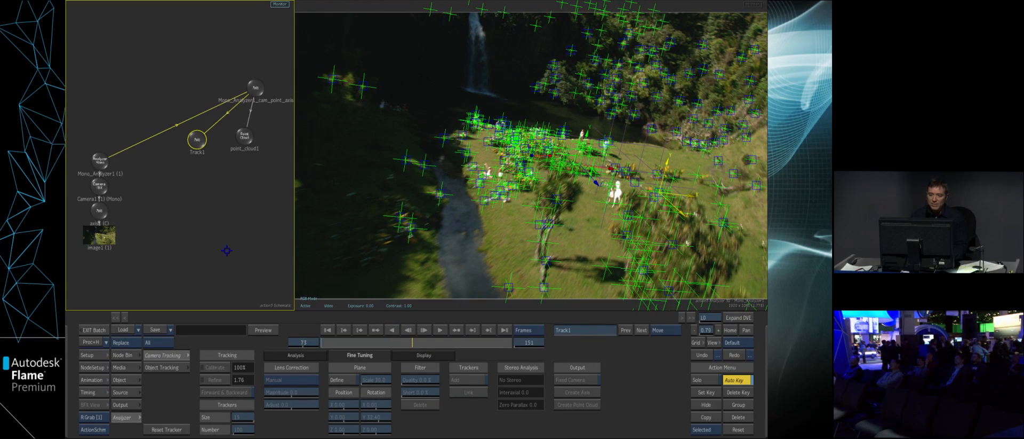
- Detach the Analyzer Mono node from the camera and the tracked axis, and inspect the scene from outside the camera
mouse_move(139, 131)
mouse_down()
mouse_move(133, 161)
mouse_move(100, 160)
mouse_move(108, 62)
mouse_up()
click(351, 233)
key(F8)
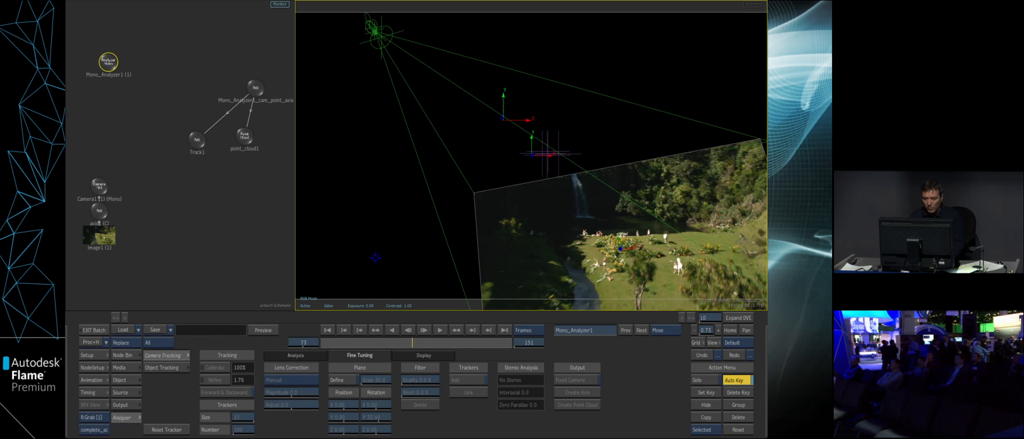
drag(387, 123, 379, 235)
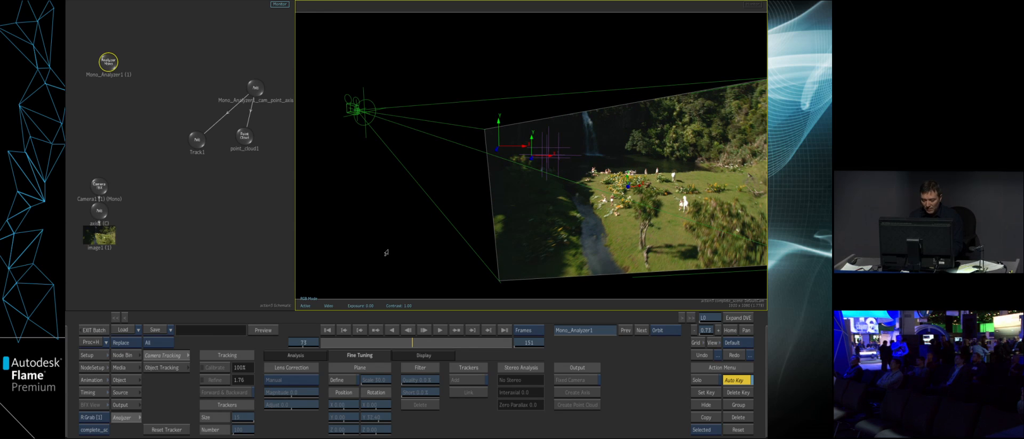
click(698, 353)
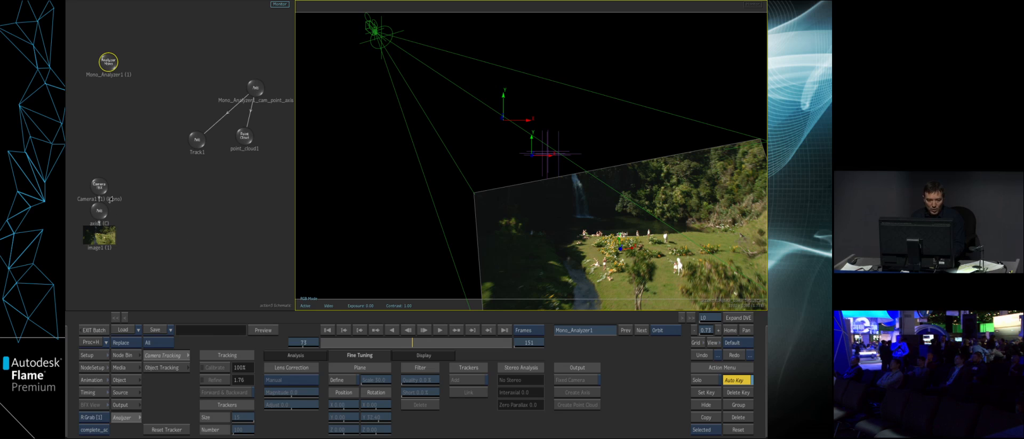
- Make Camera1 the result camera, hide the default camera and check the tracked axes against the moving clip
click(97, 185)
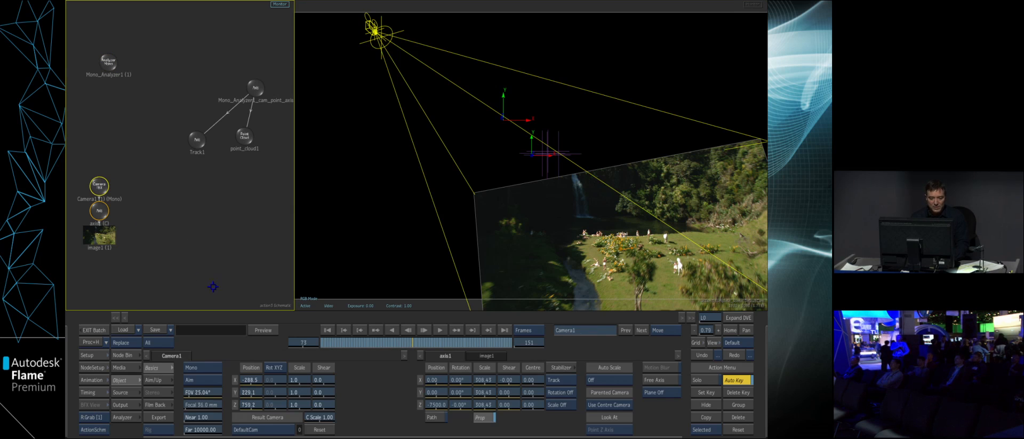
click(278, 416)
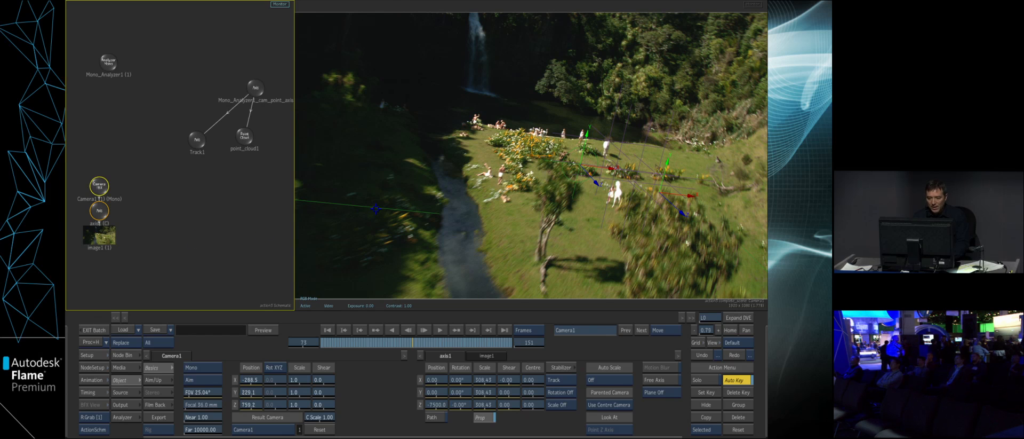
click(390, 209)
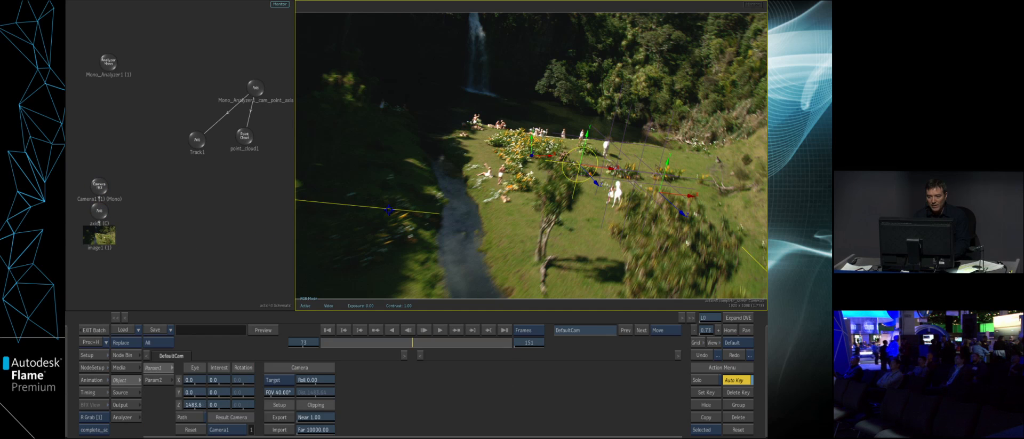
click(705, 404)
mouse_move(415, 339)
mouse_down()
mouse_move(473, 345)
mouse_move(432, 341)
mouse_up()
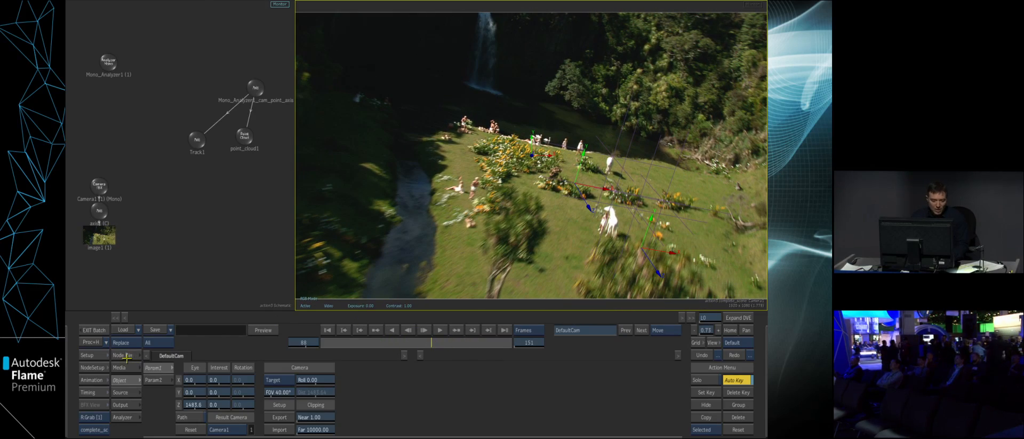
- Import the arched amphitheatre FBX model from the project's bookmarked import folder
click(127, 356)
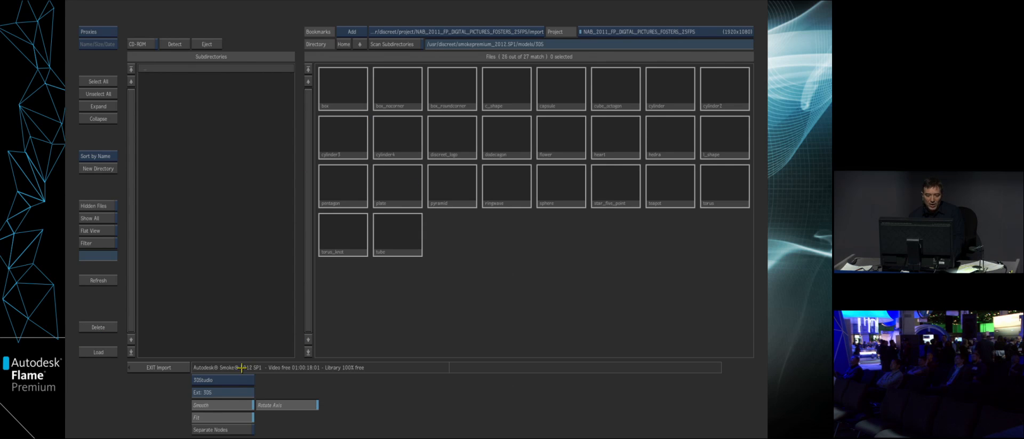
click(223, 379)
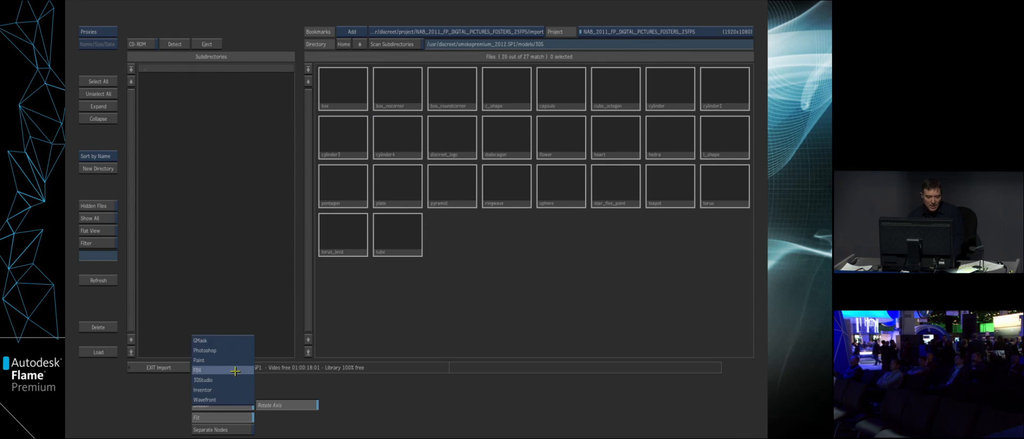
click(236, 370)
click(433, 33)
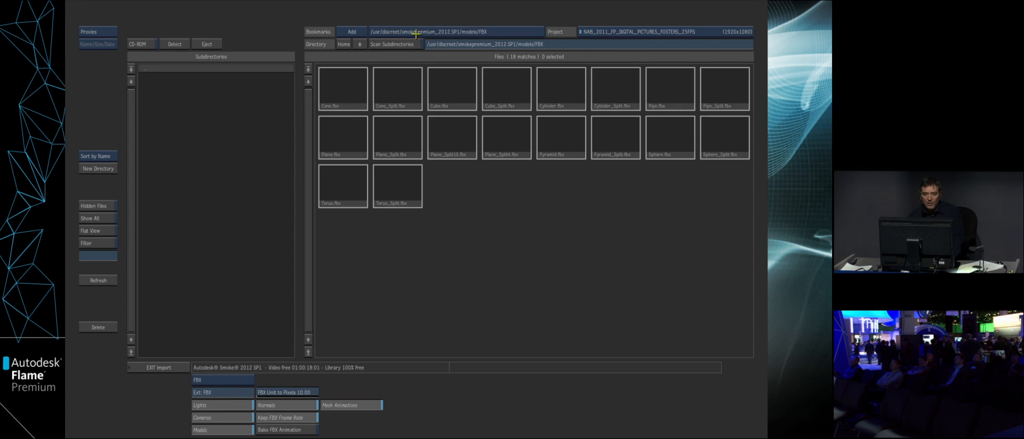
click(459, 31)
click(343, 87)
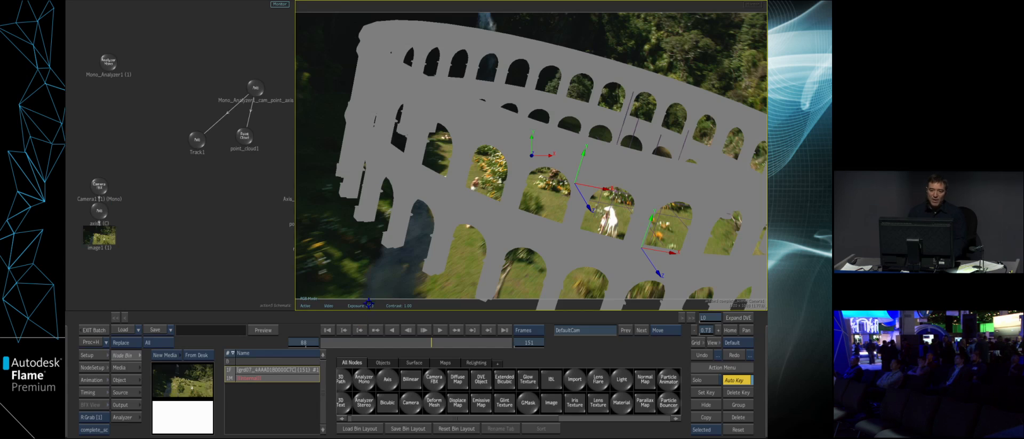
- Parent the imported model's axis to the point cloud and arrange its nodes below it
drag(237, 240, 183, 250)
drag(256, 188, 223, 180)
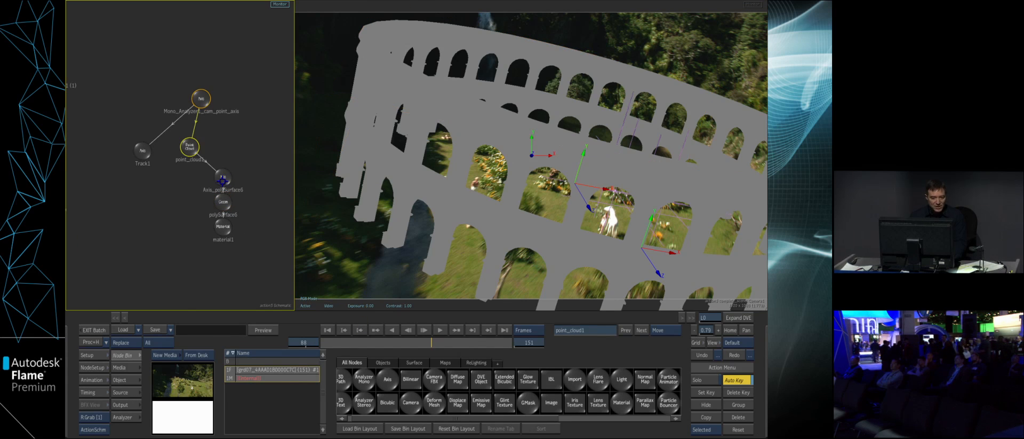
double_click(223, 180)
- Add a Light node from the relighting set to the schematic beside the tracked axis
click(138, 354)
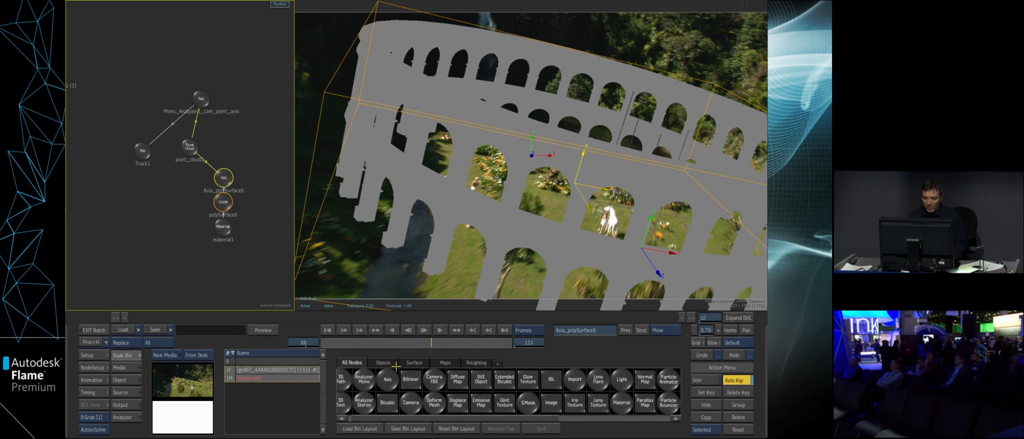
click(476, 362)
drag(420, 402, 263, 99)
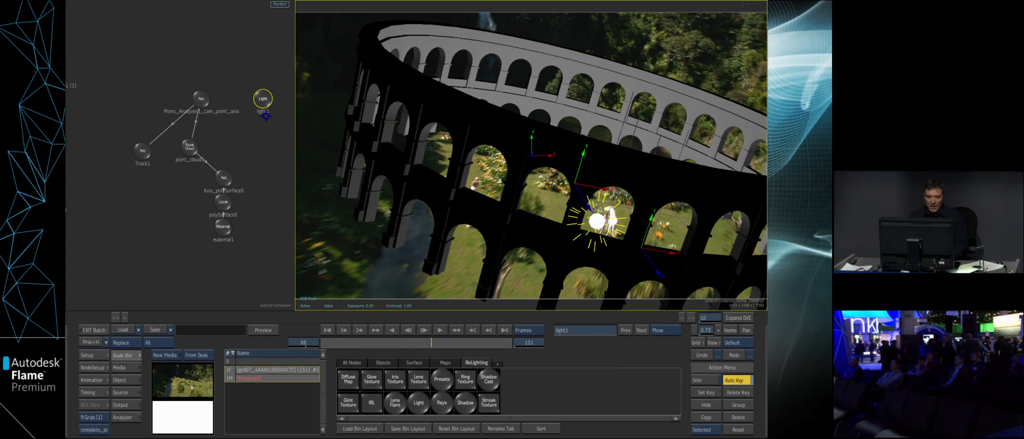
- Open the light's settings and move the light back to a Z position of 1073
double_click(263, 101)
drag(290, 406, 328, 408)
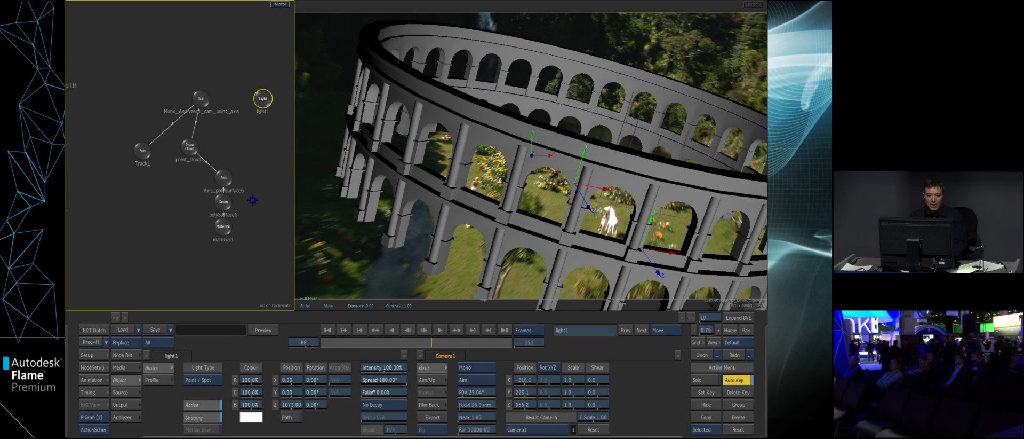
- Scale the amphitheatre's axis down to roughly half size and move the model across the clearing to about X 100, Z 21
double_click(221, 181)
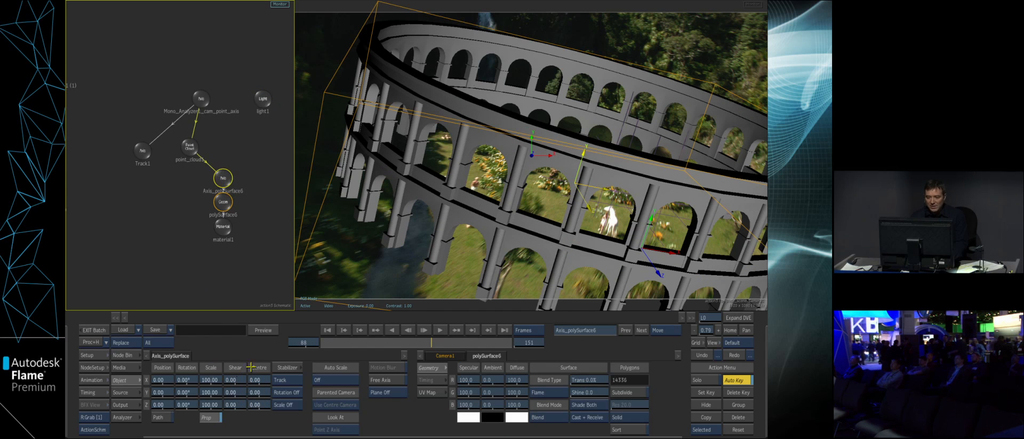
drag(407, 341, 416, 343)
drag(212, 391, 195, 388)
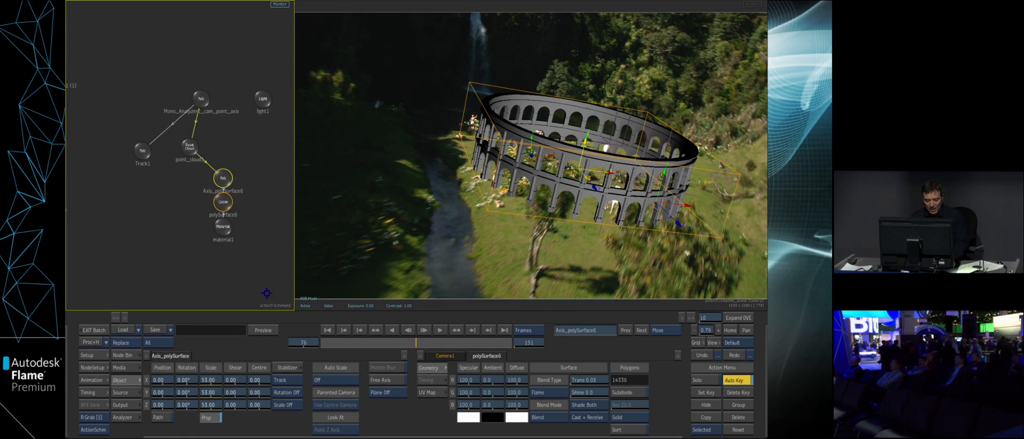
drag(582, 162, 589, 164)
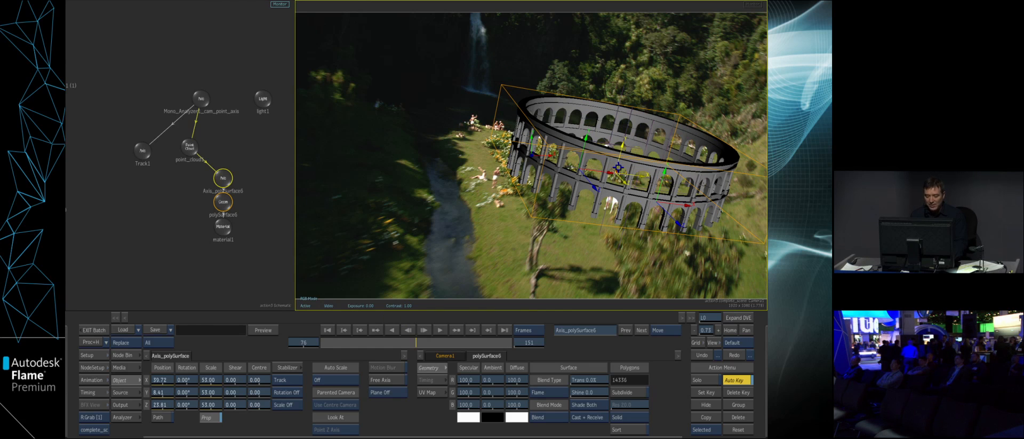
drag(625, 161, 634, 163)
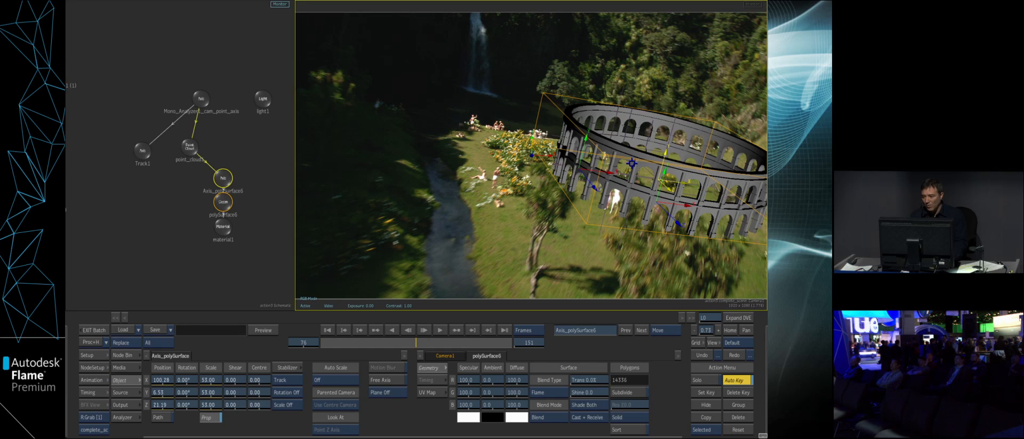
drag(213, 392, 214, 383)
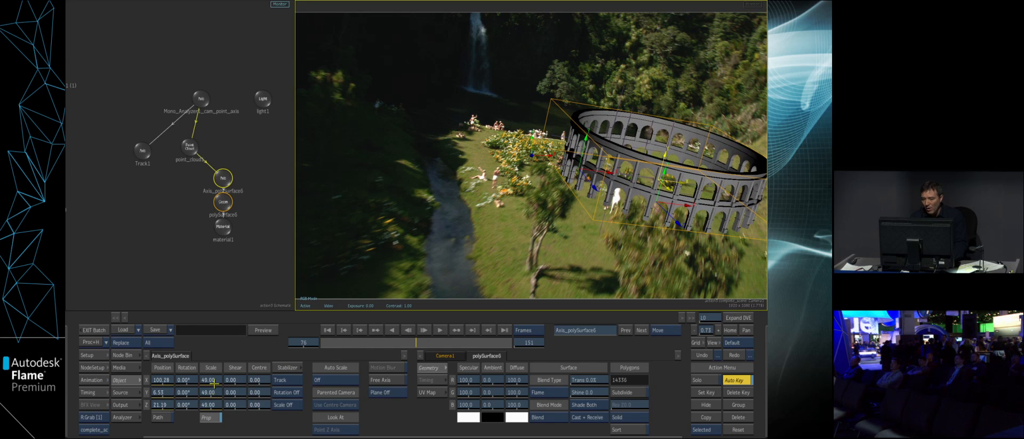
- Change the amphitheatre material's diffuse colour to the tan swatch
click(222, 237)
click(498, 423)
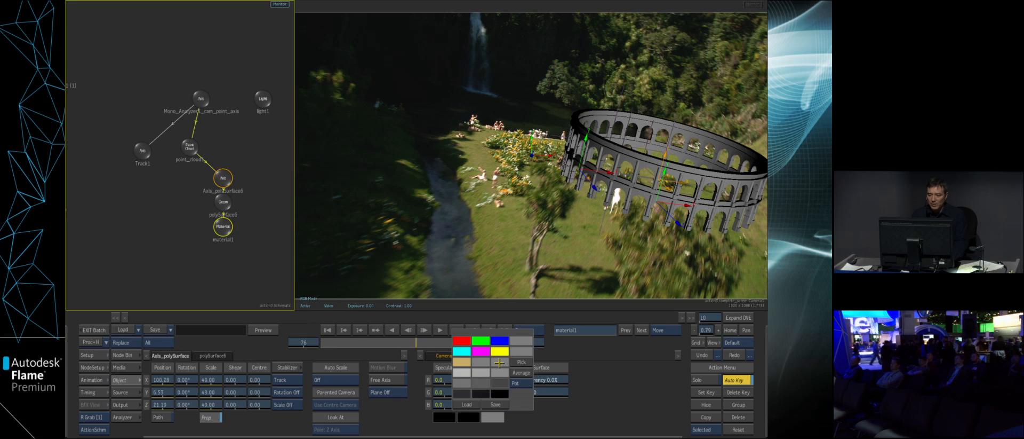
click(463, 363)
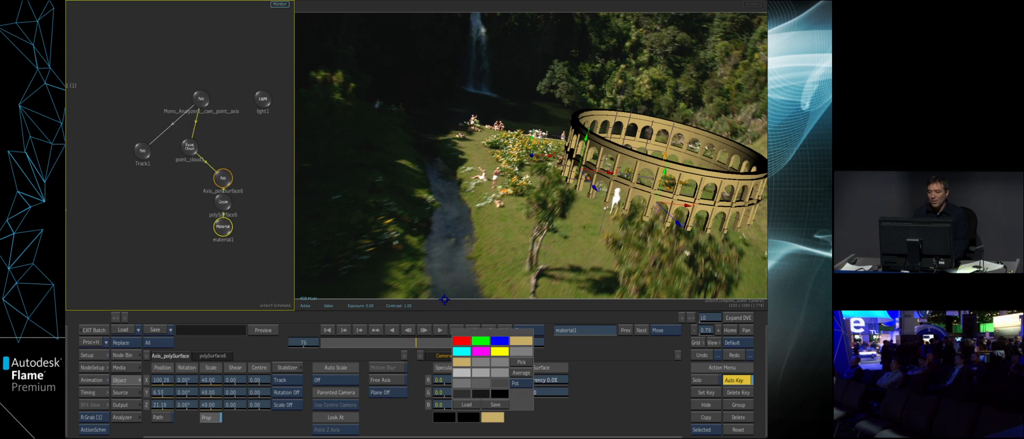
- Set the Action hardware anti-aliasing to 16x HWAA and play the shot
click(98, 356)
click(217, 406)
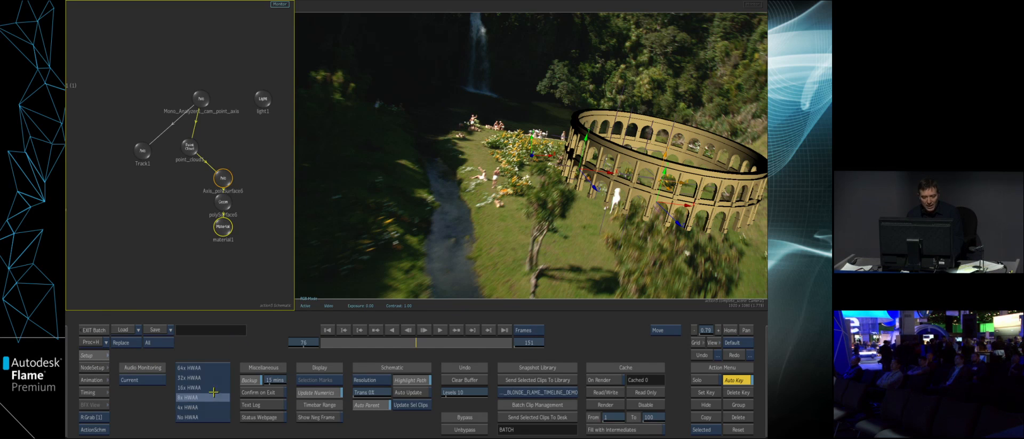
click(212, 392)
mouse_move(406, 338)
mouse_down()
mouse_move(338, 344)
mouse_move(408, 344)
mouse_move(394, 344)
mouse_up()
click(455, 331)
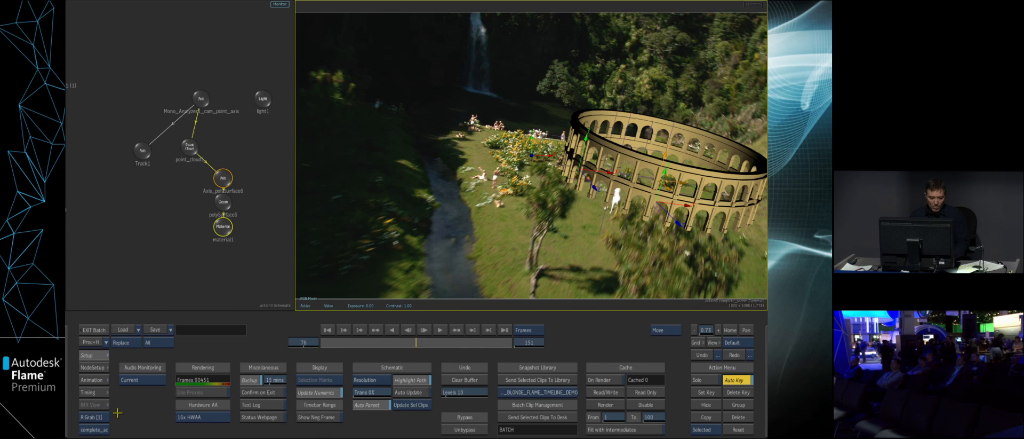
- View the scene outside the result camera and set the amphitheatre axis's Y centre to 20
click(102, 428)
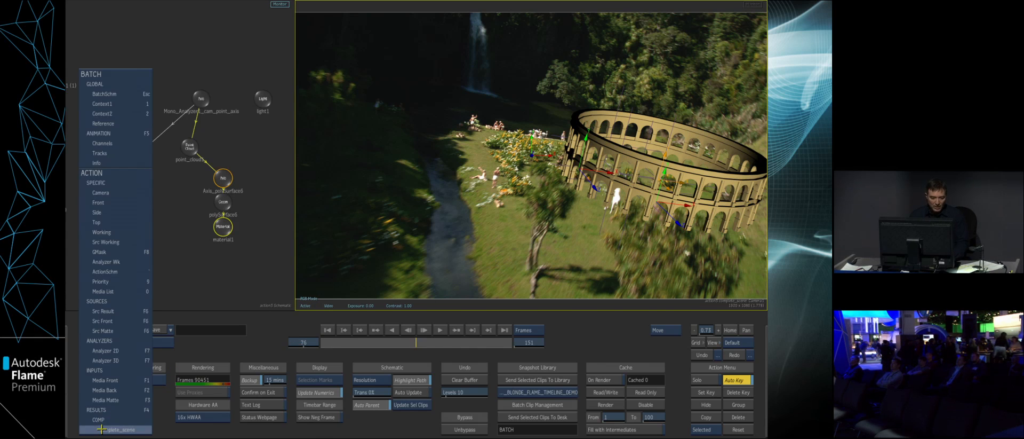
click(126, 221)
drag(487, 247, 539, 222)
double_click(225, 178)
drag(224, 179, 225, 171)
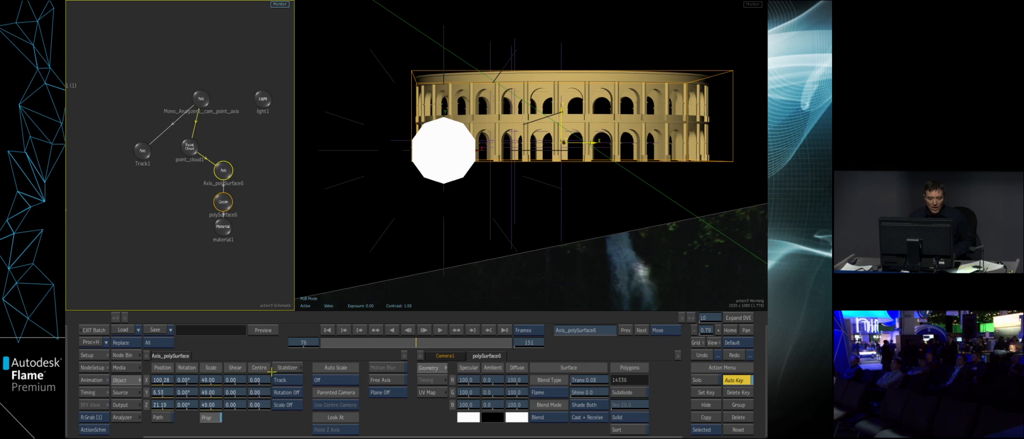
drag(259, 391, 269, 392)
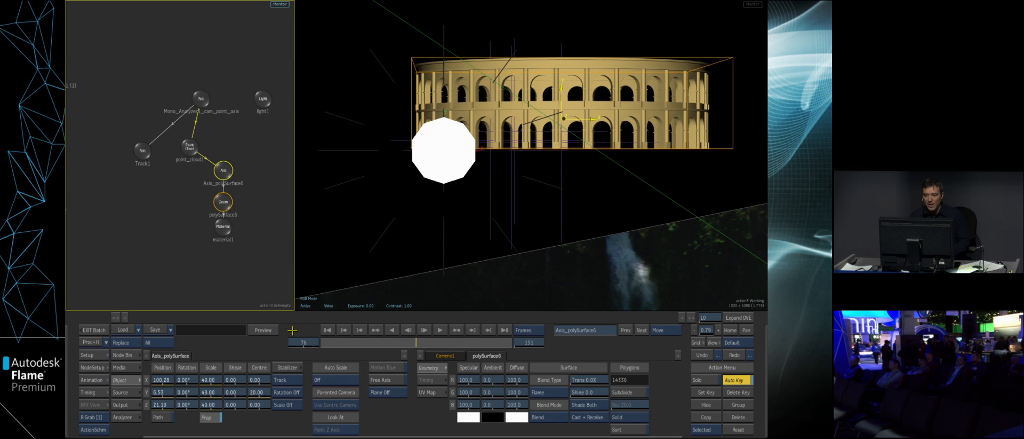
- Examine how the amphitheatre sits on the ground in the result view against the Track1 axis across several frames
click(483, 297)
key(F4)
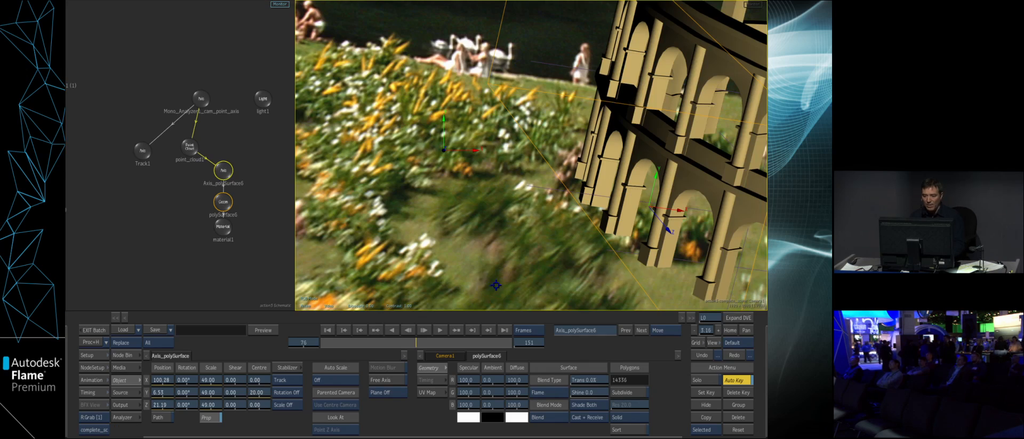
drag(496, 285, 536, 235)
mouse_move(410, 342)
mouse_down()
mouse_move(331, 341)
mouse_move(473, 343)
mouse_move(353, 343)
mouse_move(453, 343)
mouse_move(387, 345)
mouse_move(400, 350)
mouse_up()
drag(519, 281, 537, 253)
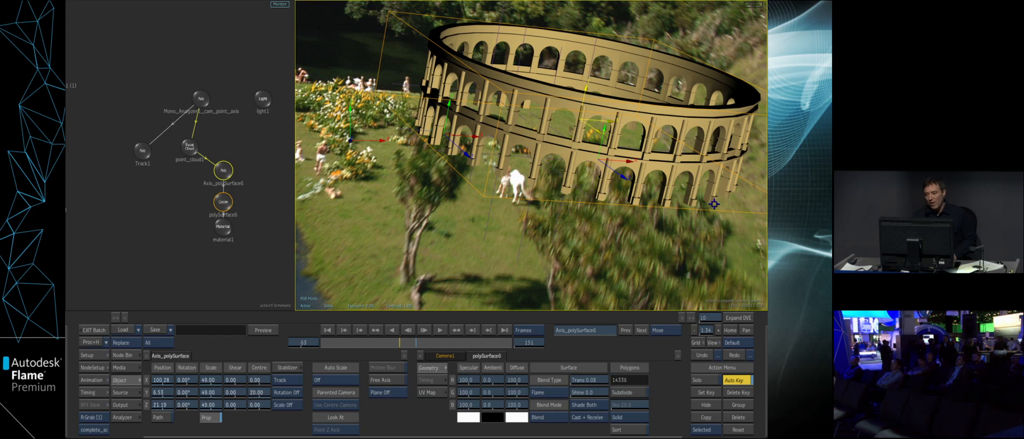
drag(615, 256, 635, 260)
drag(636, 259, 610, 252)
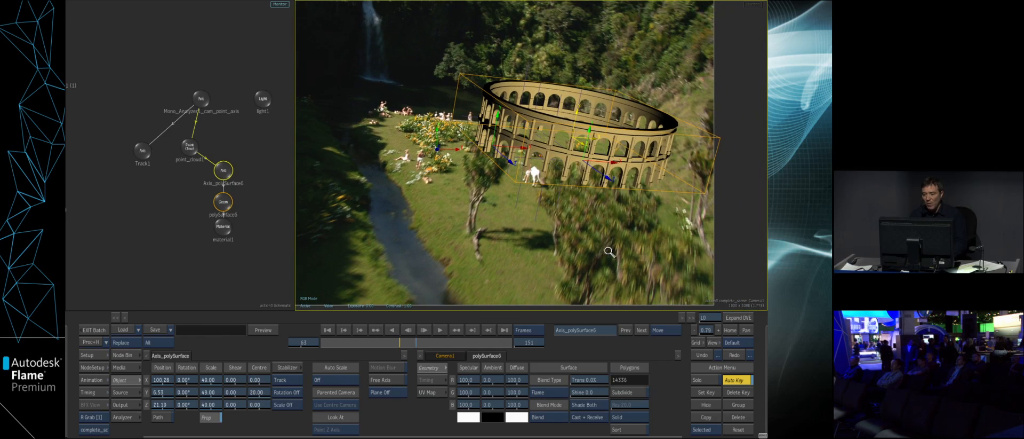
click(143, 151)
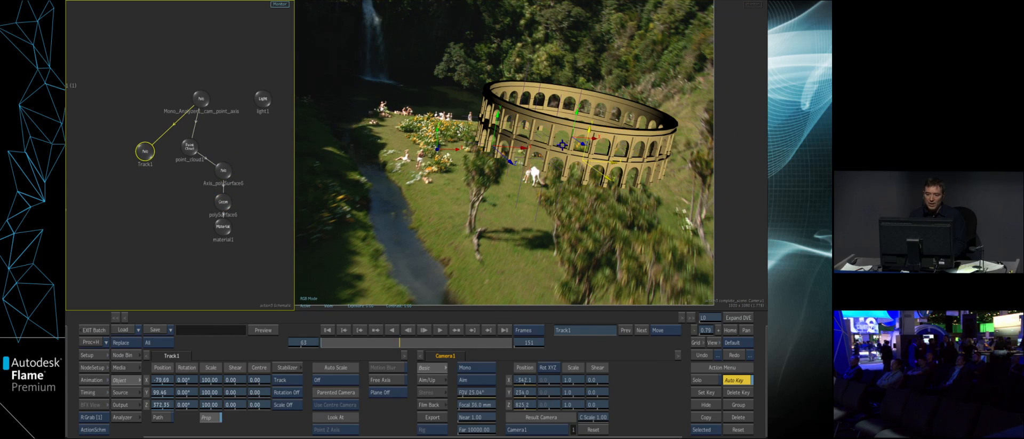
drag(403, 341, 360, 330)
drag(237, 273, 257, 253)
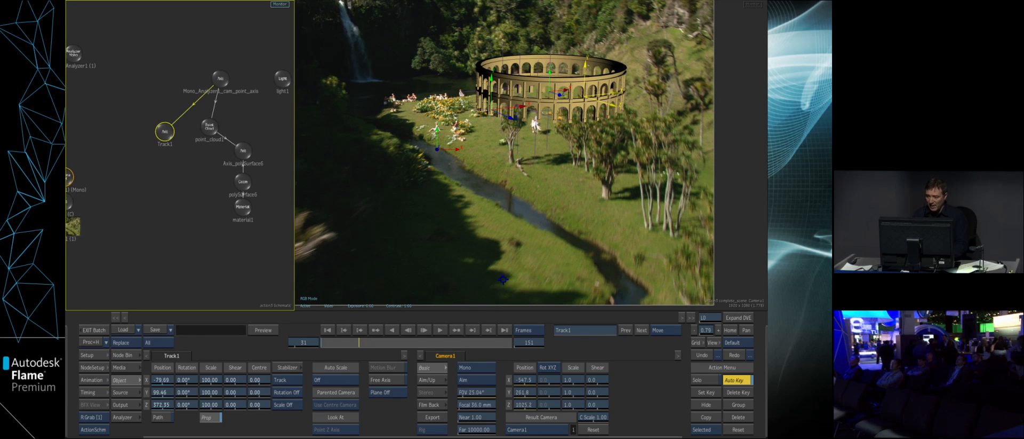
drag(367, 341, 412, 341)
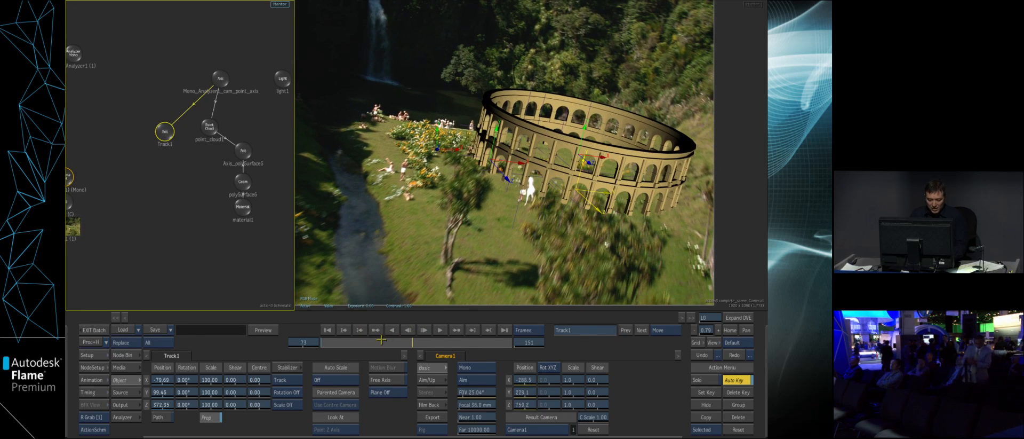
- Duplicate the background image's axis as a branch, place the copy beside it and parent it to Camera1
mouse_move(224, 272)
mouse_down()
mouse_move(256, 273)
mouse_move(243, 272)
mouse_up()
drag(106, 205, 94, 214)
click(716, 429)
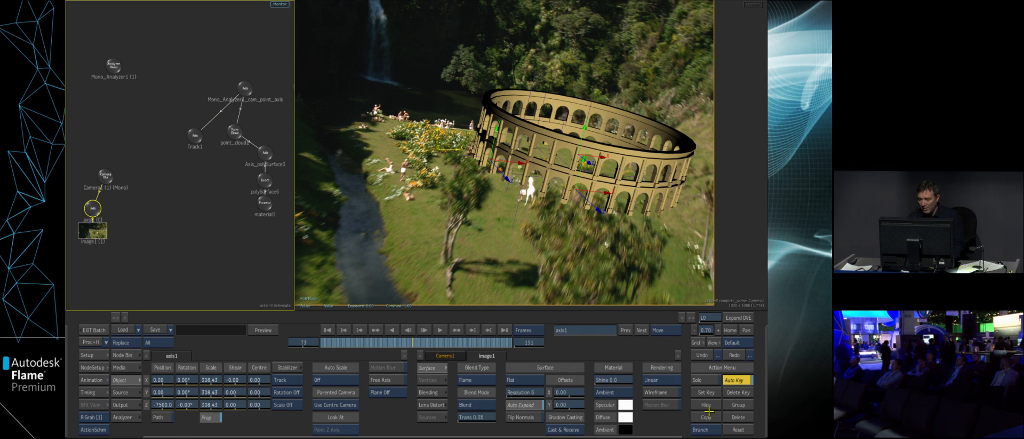
click(706, 416)
click(134, 222)
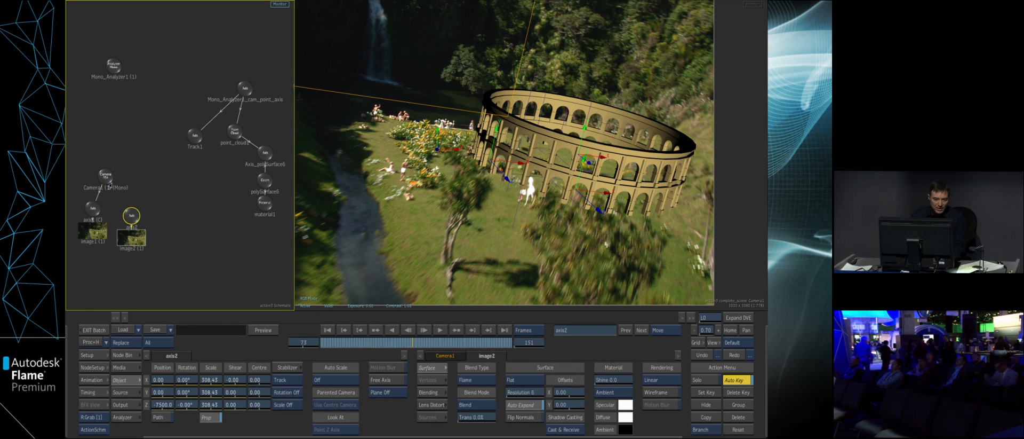
drag(122, 195, 132, 216)
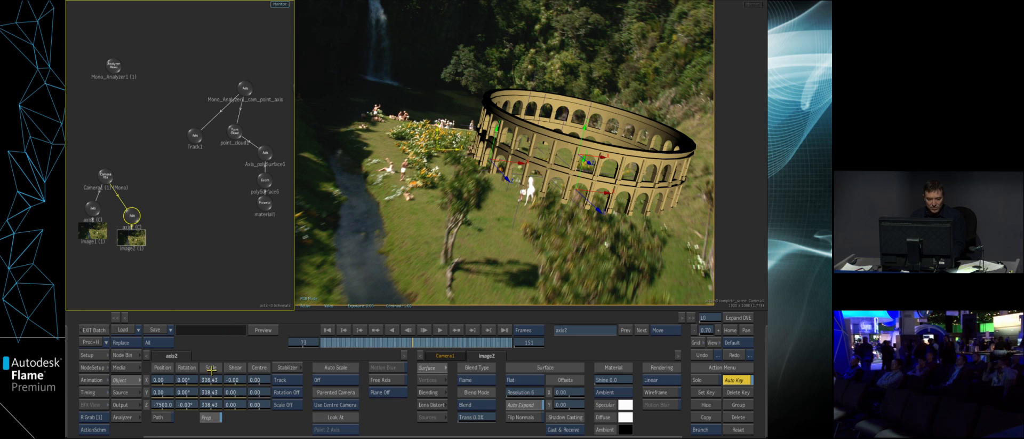
click(215, 395)
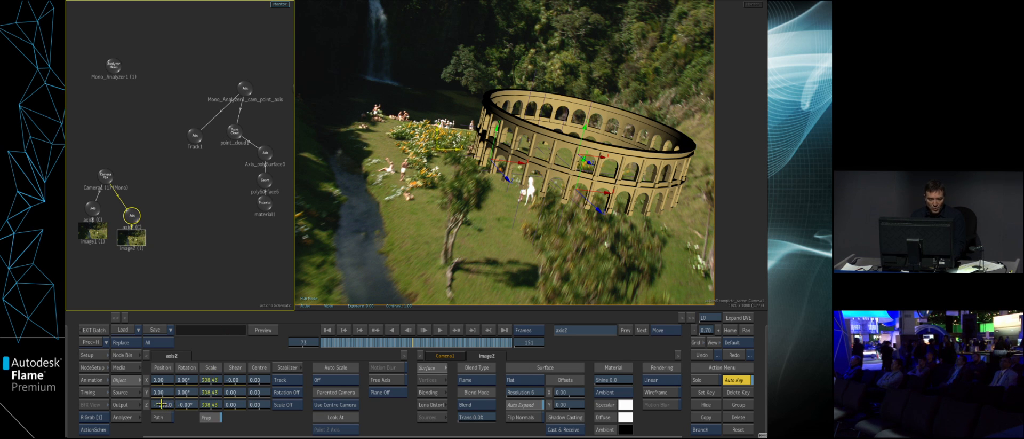
- Show the scene in the working view and add a Shader node for the duplicated image in the schematic
drag(497, 310, 553, 241)
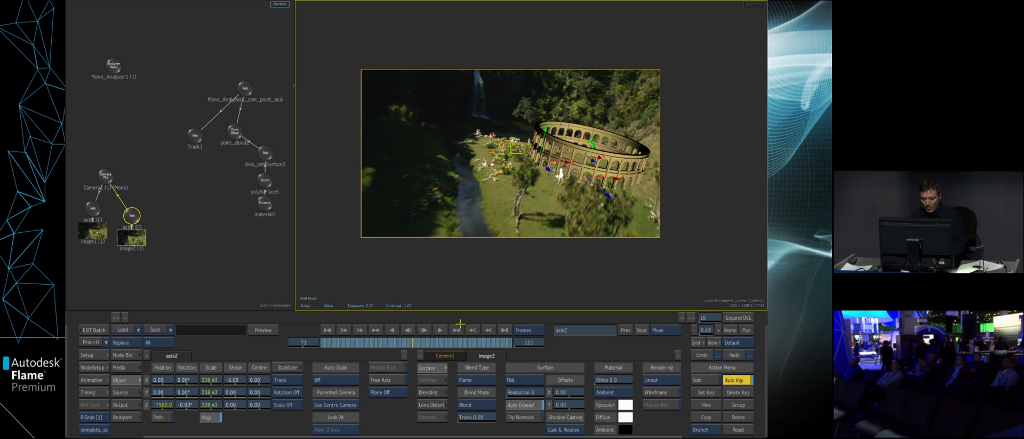
key(F5)
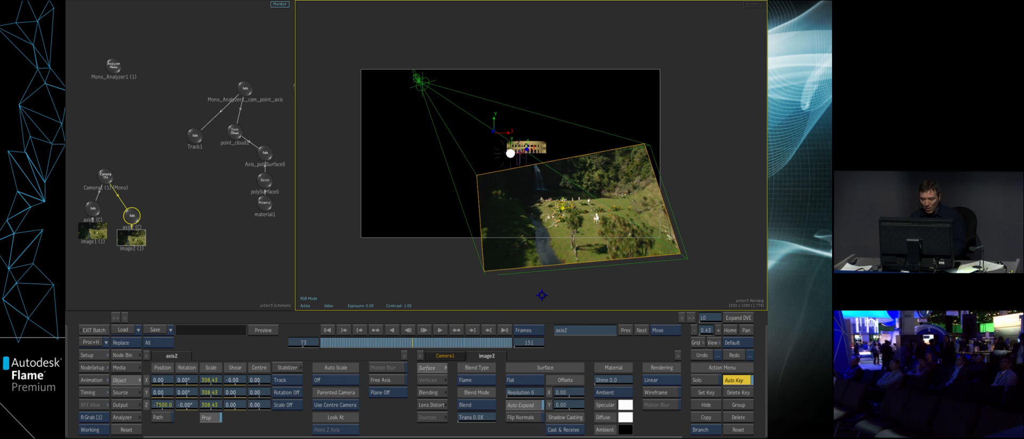
click(129, 219)
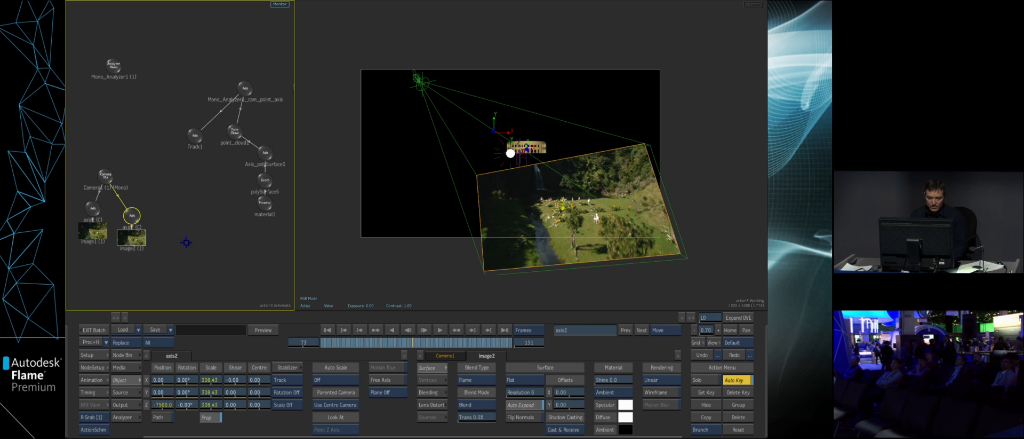
click(131, 237)
click(125, 355)
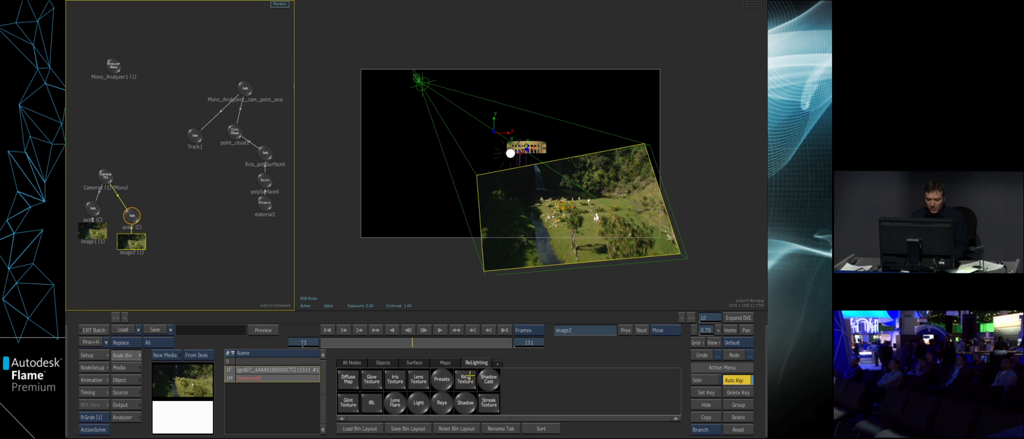
click(353, 362)
click(599, 417)
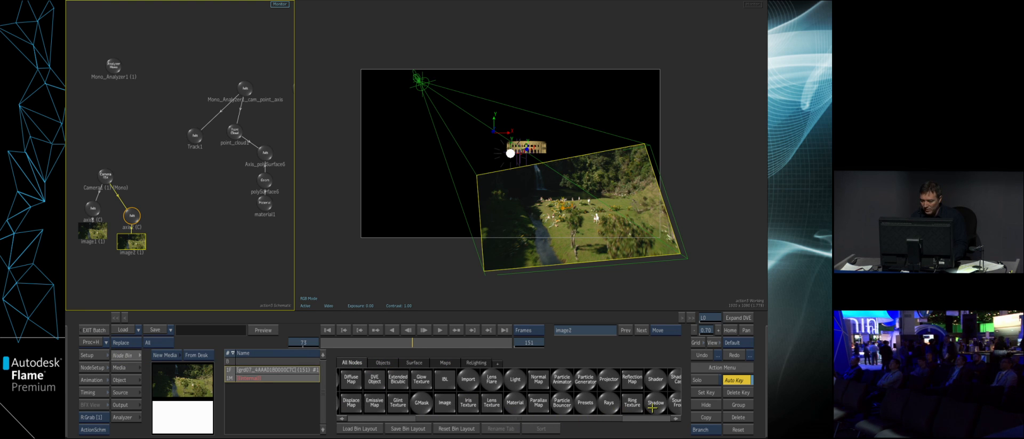
drag(654, 379, 187, 250)
double_click(188, 250)
click(454, 360)
click(141, 243)
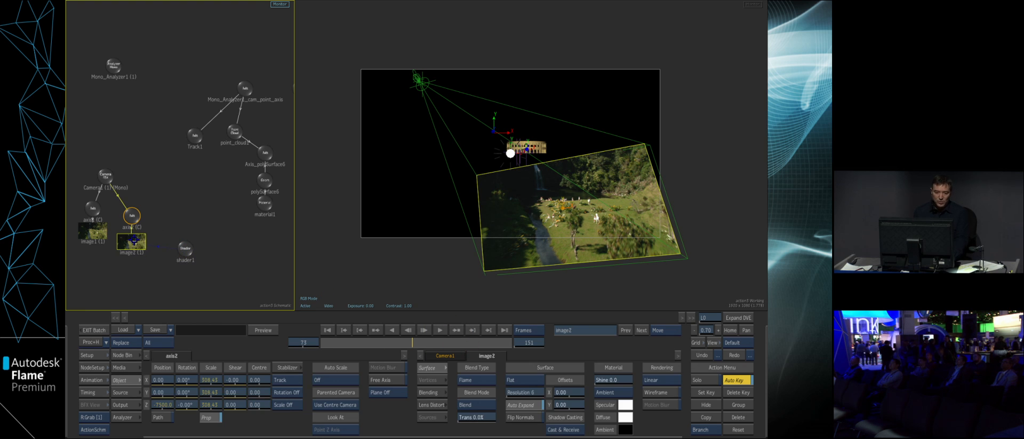
- At frame 151, turn on auto scale for all transforms on the duplicated image's axis
drag(448, 345, 512, 342)
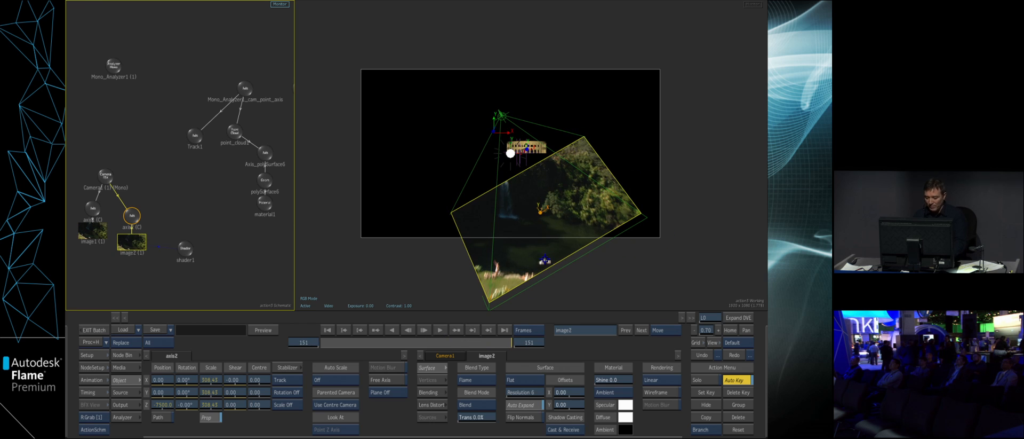
key(o)
drag(587, 212, 487, 248)
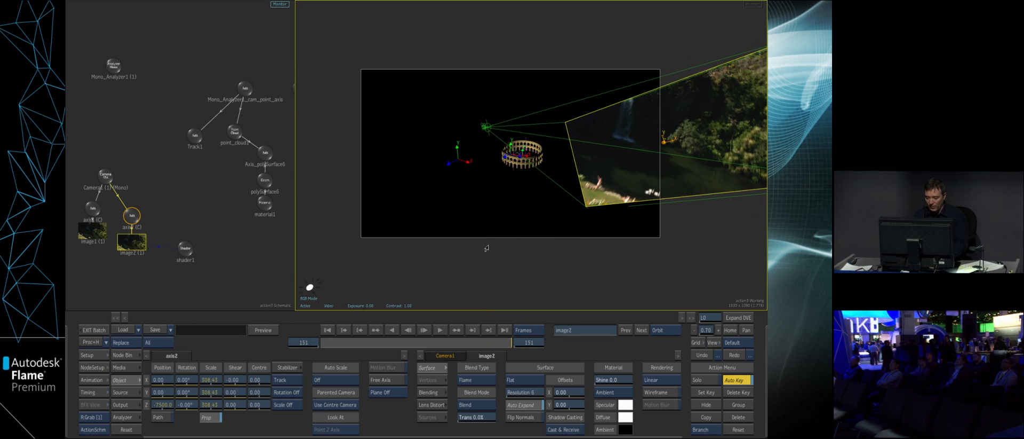
click(129, 219)
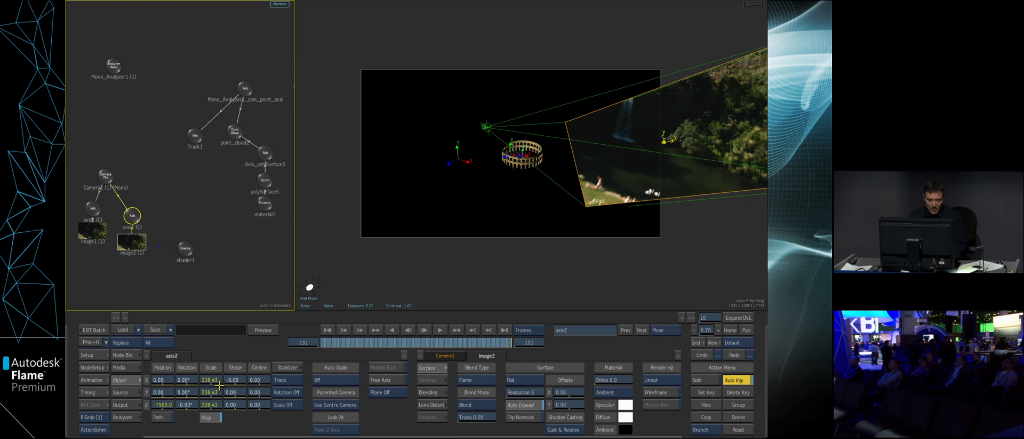
drag(162, 404, 671, 379)
click(702, 354)
click(321, 379)
click(325, 360)
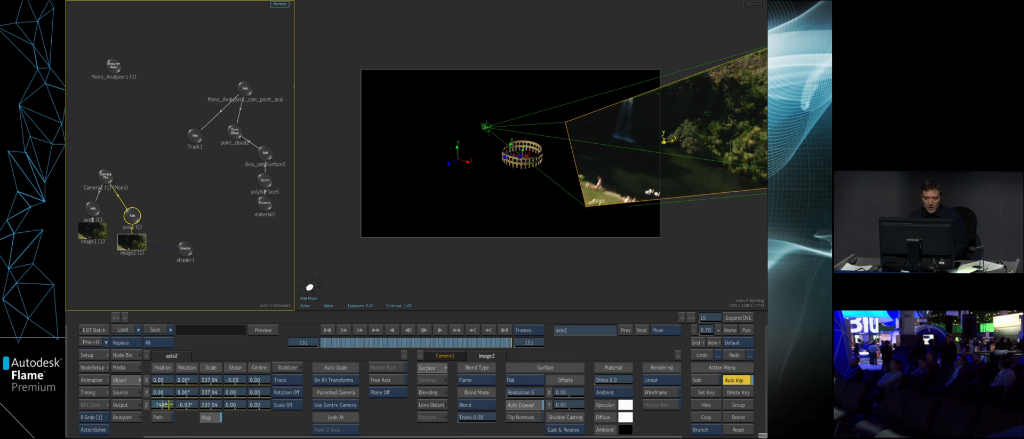
- Bring the duplicated image plane closer to the camera, in front of the amphitheatre, and check it in the result view
drag(330, 379, 348, 377)
click(433, 278)
key(F4)
drag(499, 342, 389, 341)
drag(531, 279, 600, 290)
- Add a GMask node with its own axis parented to the Track1 axis
click(194, 148)
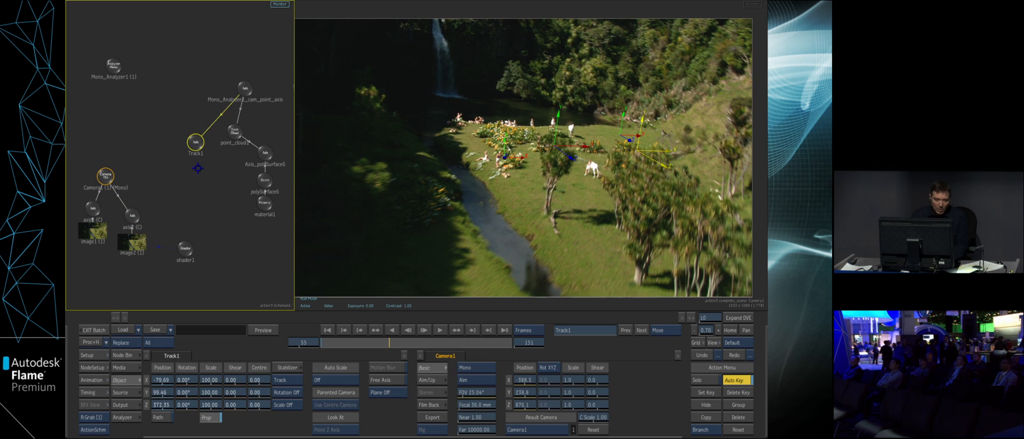
click(128, 354)
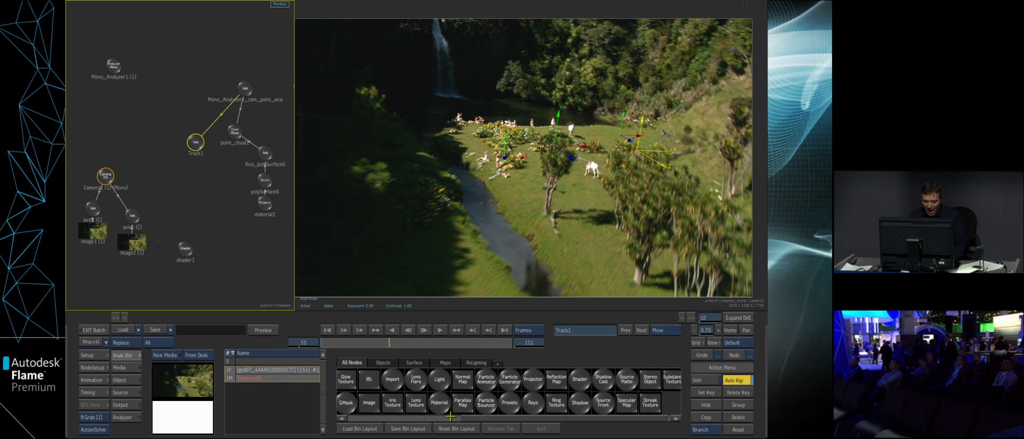
drag(485, 417, 392, 408)
double_click(536, 401)
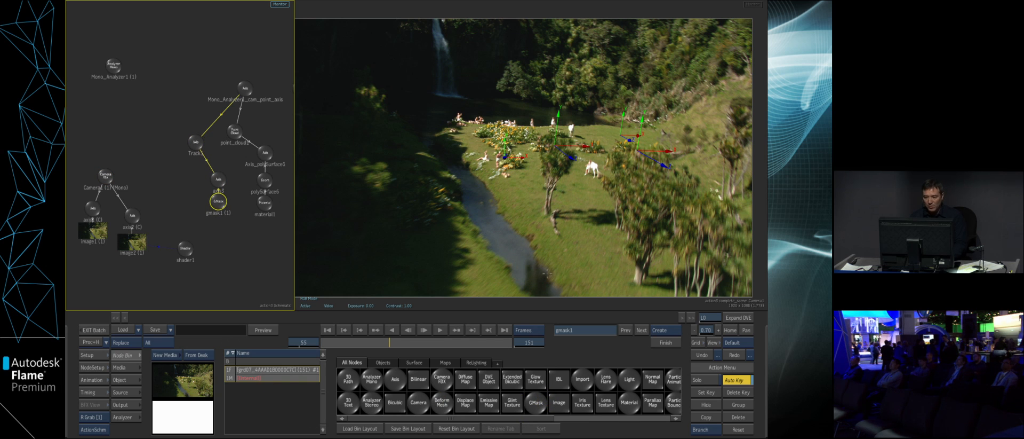
- Finish the GMask outline around the group of foreground trees and close the shape
click(632, 282)
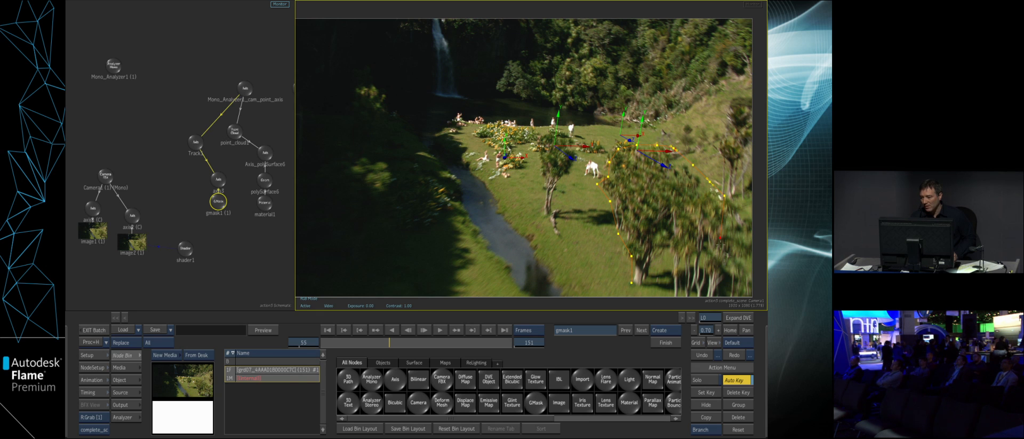
click(632, 283)
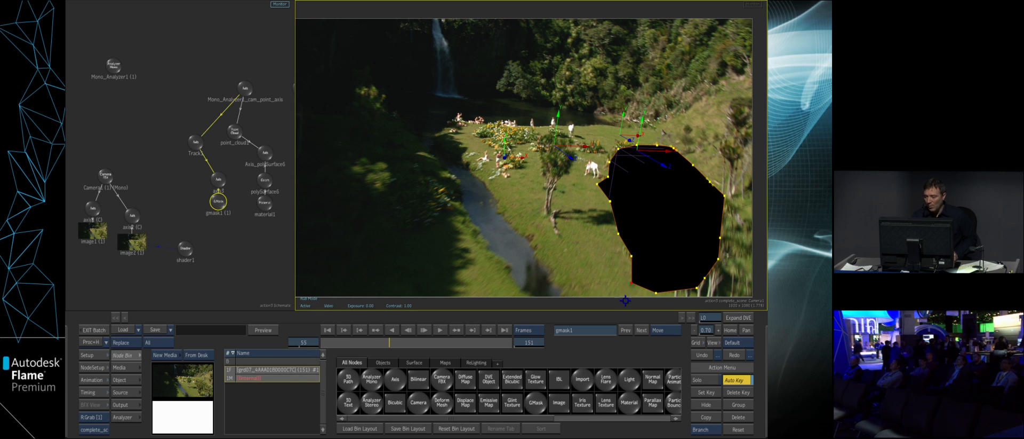
- Invert the tree mask and link it to the duplicated foreground image so that it masks only that plane
double_click(217, 202)
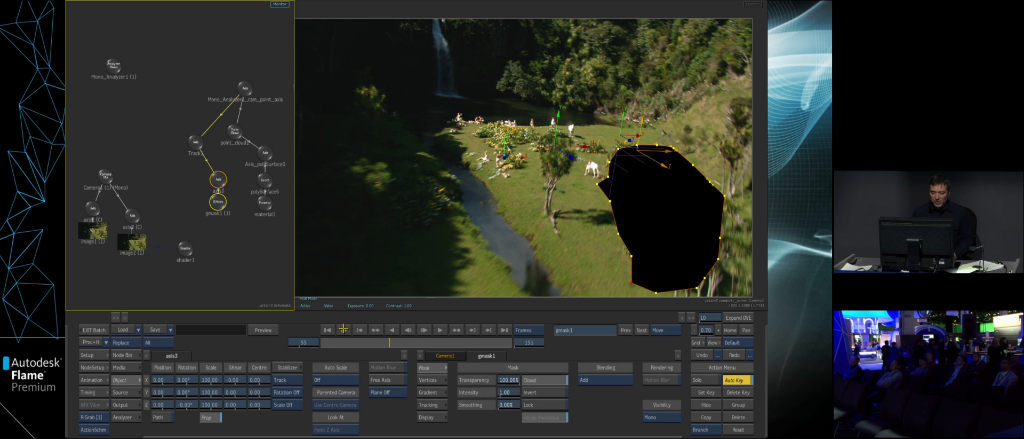
click(531, 391)
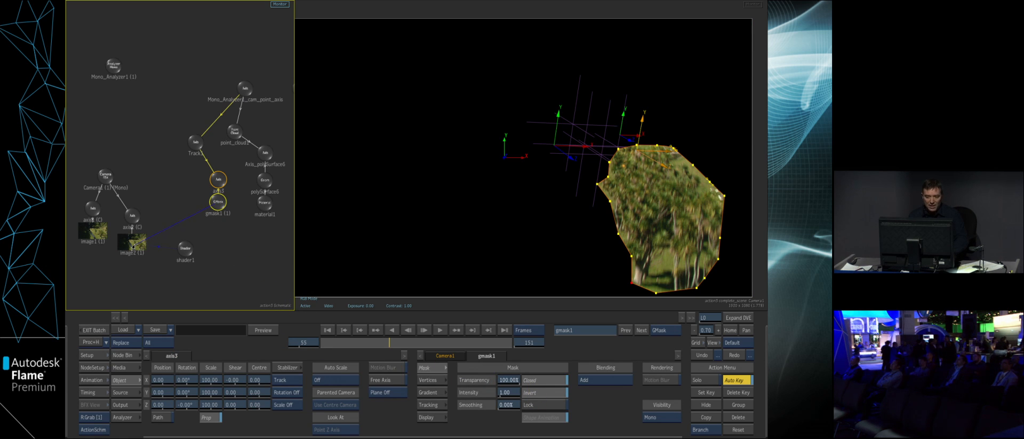
drag(133, 247, 135, 246)
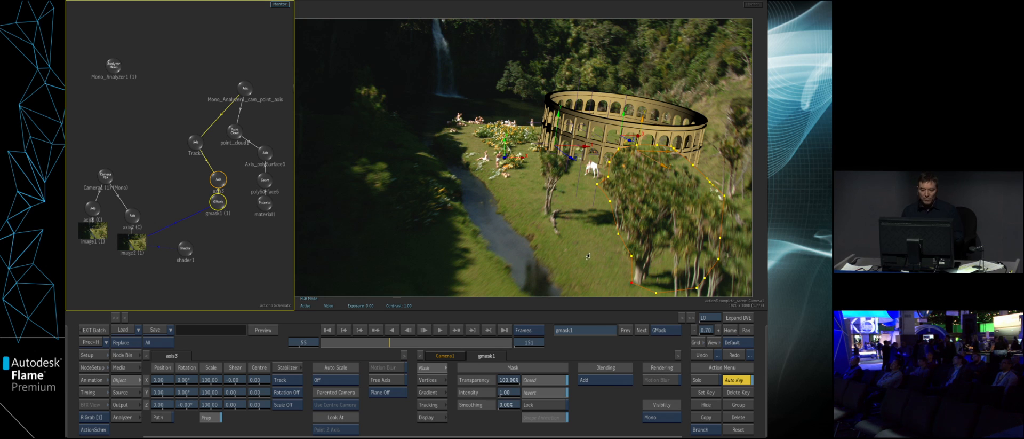
- Offset a soft gradient edge outward around the tree mask and check the composite on neighbouring frames
key(m)
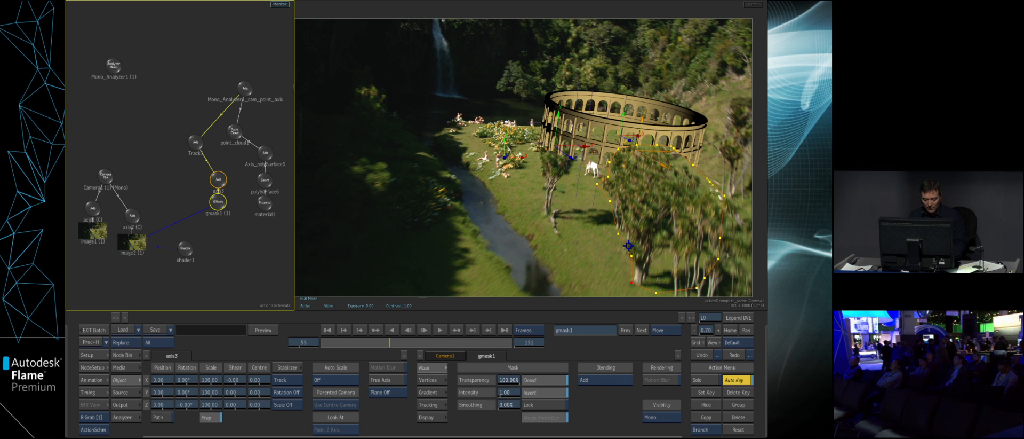
drag(625, 244, 631, 242)
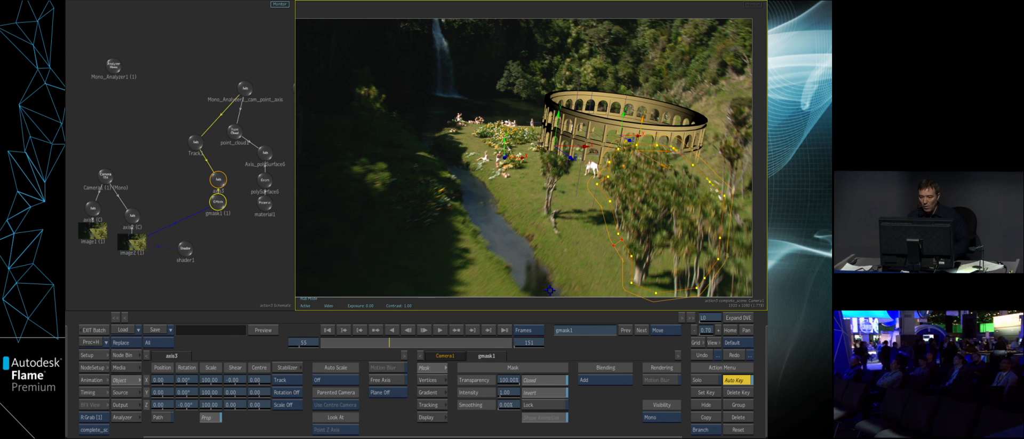
drag(397, 342, 411, 310)
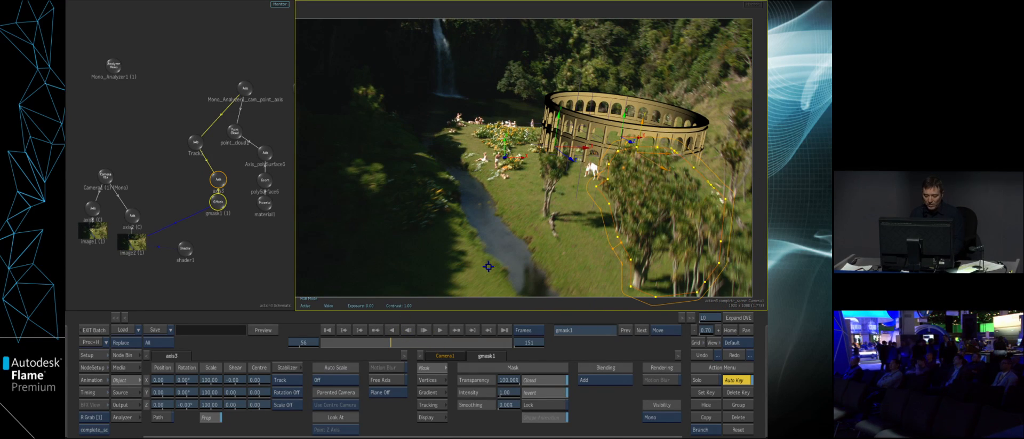
- Orbit the scene in the working view and scrub the shot to examine the mask's placement relative to the camera and amphitheatre
key(F4)
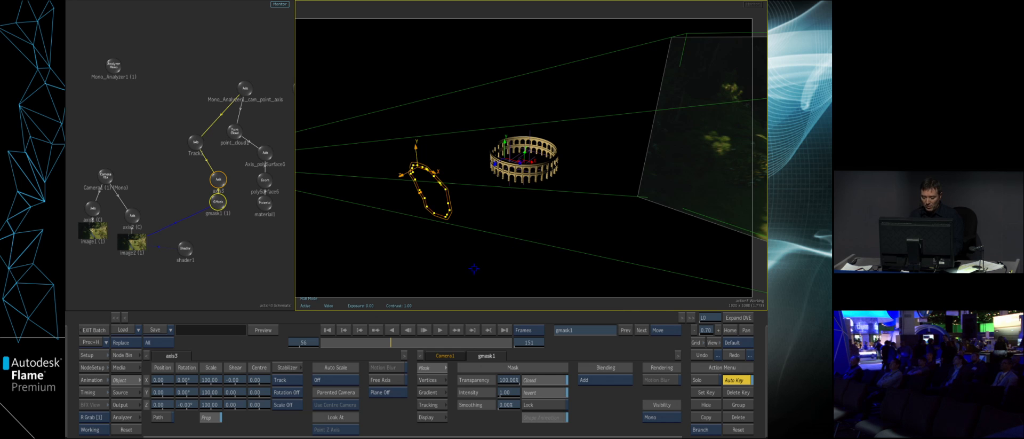
drag(470, 276, 645, 259)
drag(393, 341, 464, 343)
drag(479, 303, 365, 310)
- Return to the batch schematic and add the saved track_particles setup below the existing clip and Action
key(alt+1)
key(Escape)
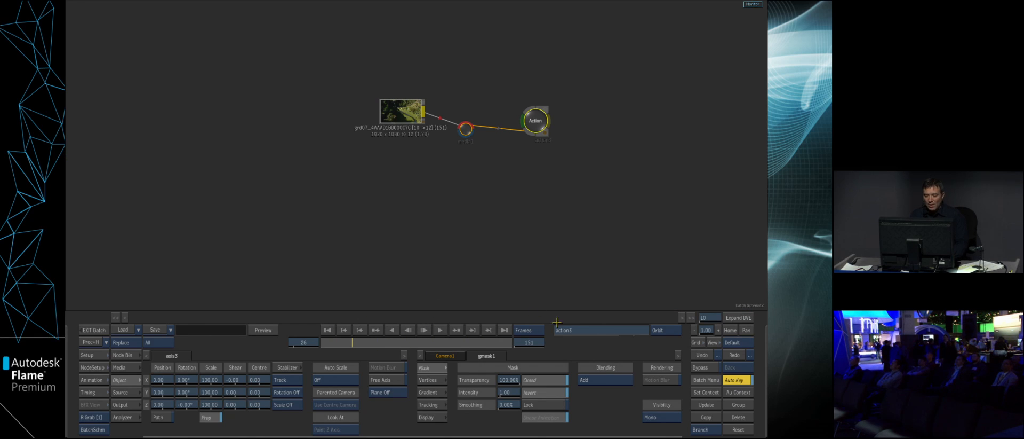
mouse_move(448, 437)
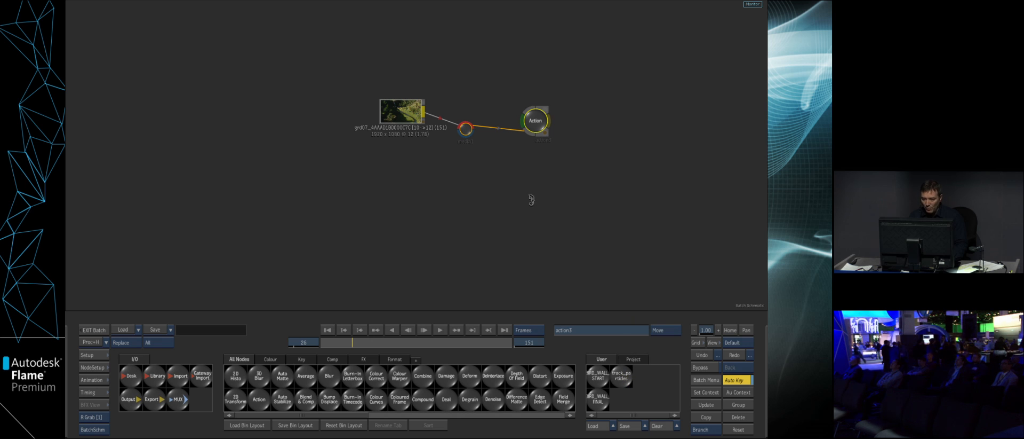
drag(531, 198, 543, 216)
drag(627, 302, 493, 213)
click(95, 354)
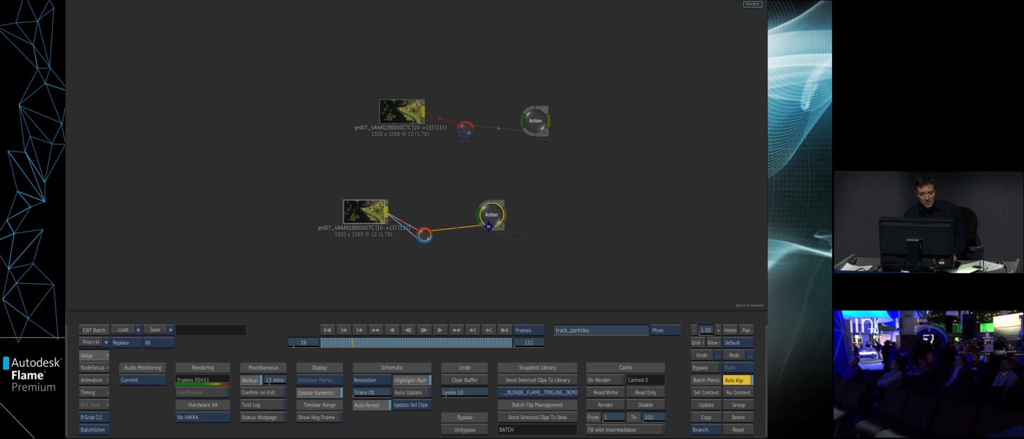
- Open the track_particles Action and scrub through the shot to examine the fog particles over the amphitheatre and beyond the frame
drag(495, 222, 497, 229)
key(F4)
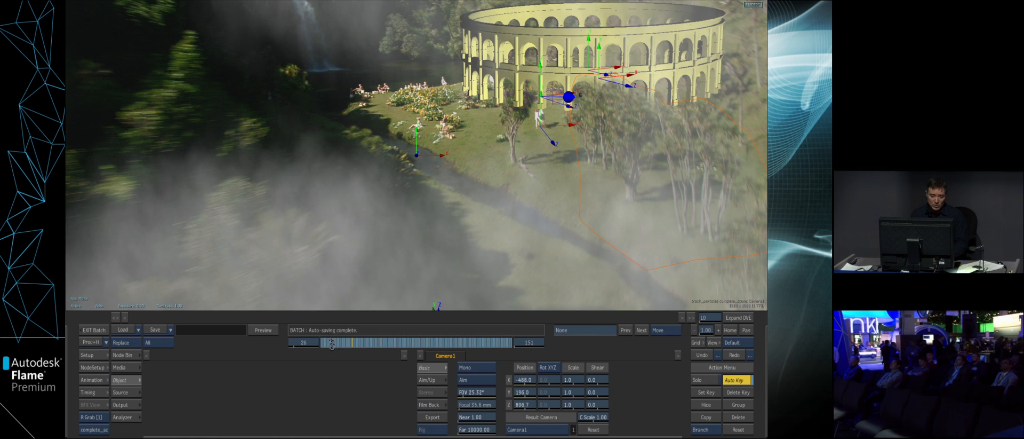
drag(317, 344, 288, 346)
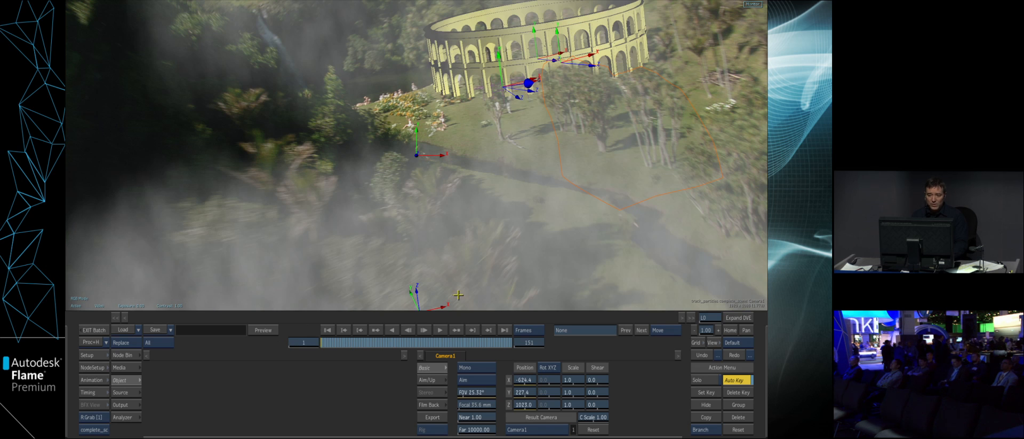
drag(648, 249, 594, 249)
drag(334, 345, 466, 341)
drag(397, 342, 327, 342)
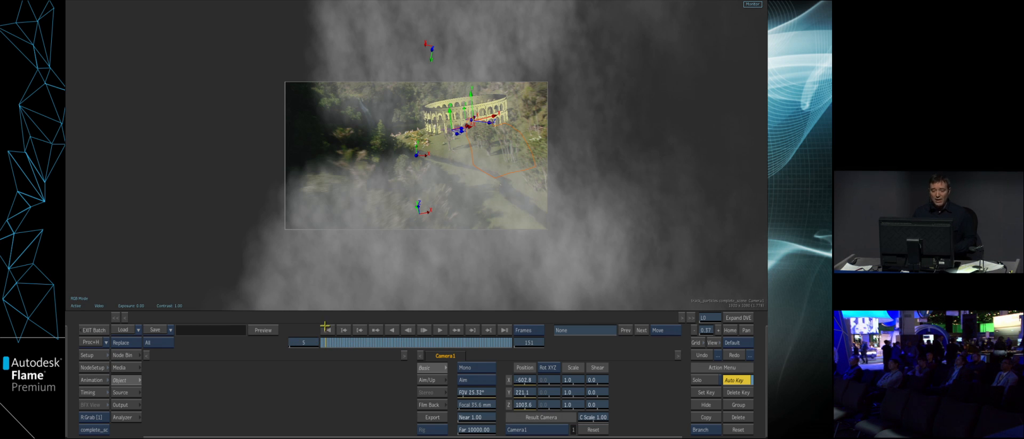
drag(323, 342, 323, 339)
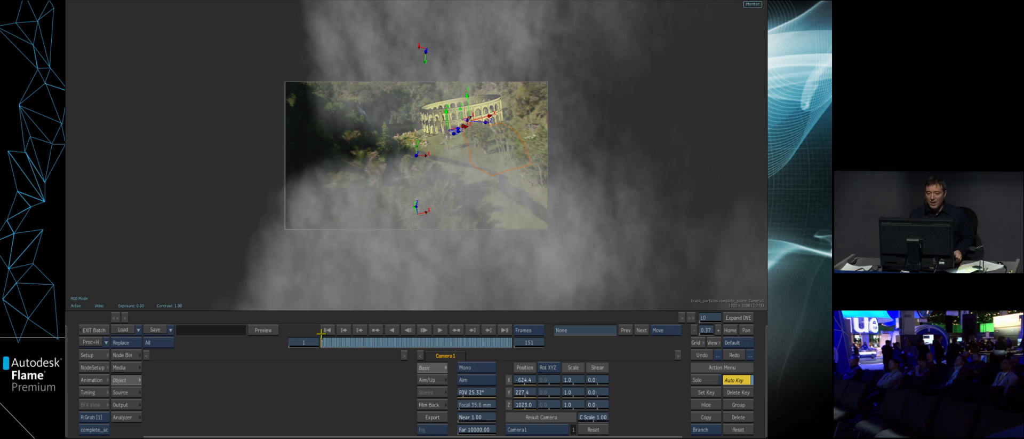